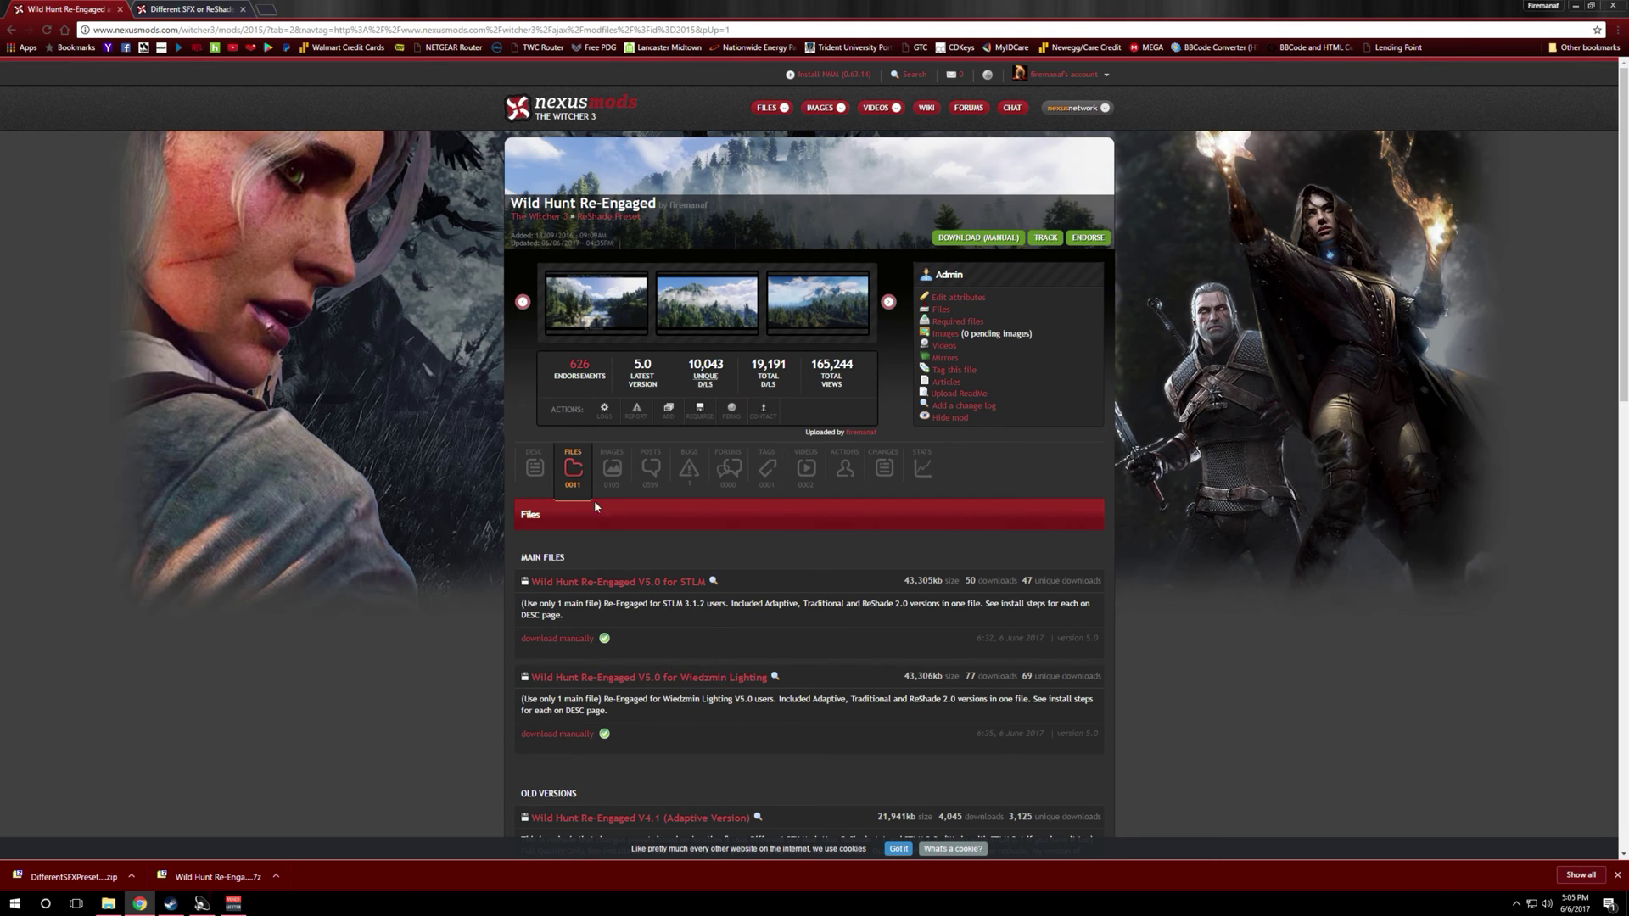
From the Wild Hunt Re-Engaged description, open the linked STLM lighting mod in a new tab and view its files
click(533, 467)
scroll(628, 526, down, 4)
scroll(628, 532, down, 10)
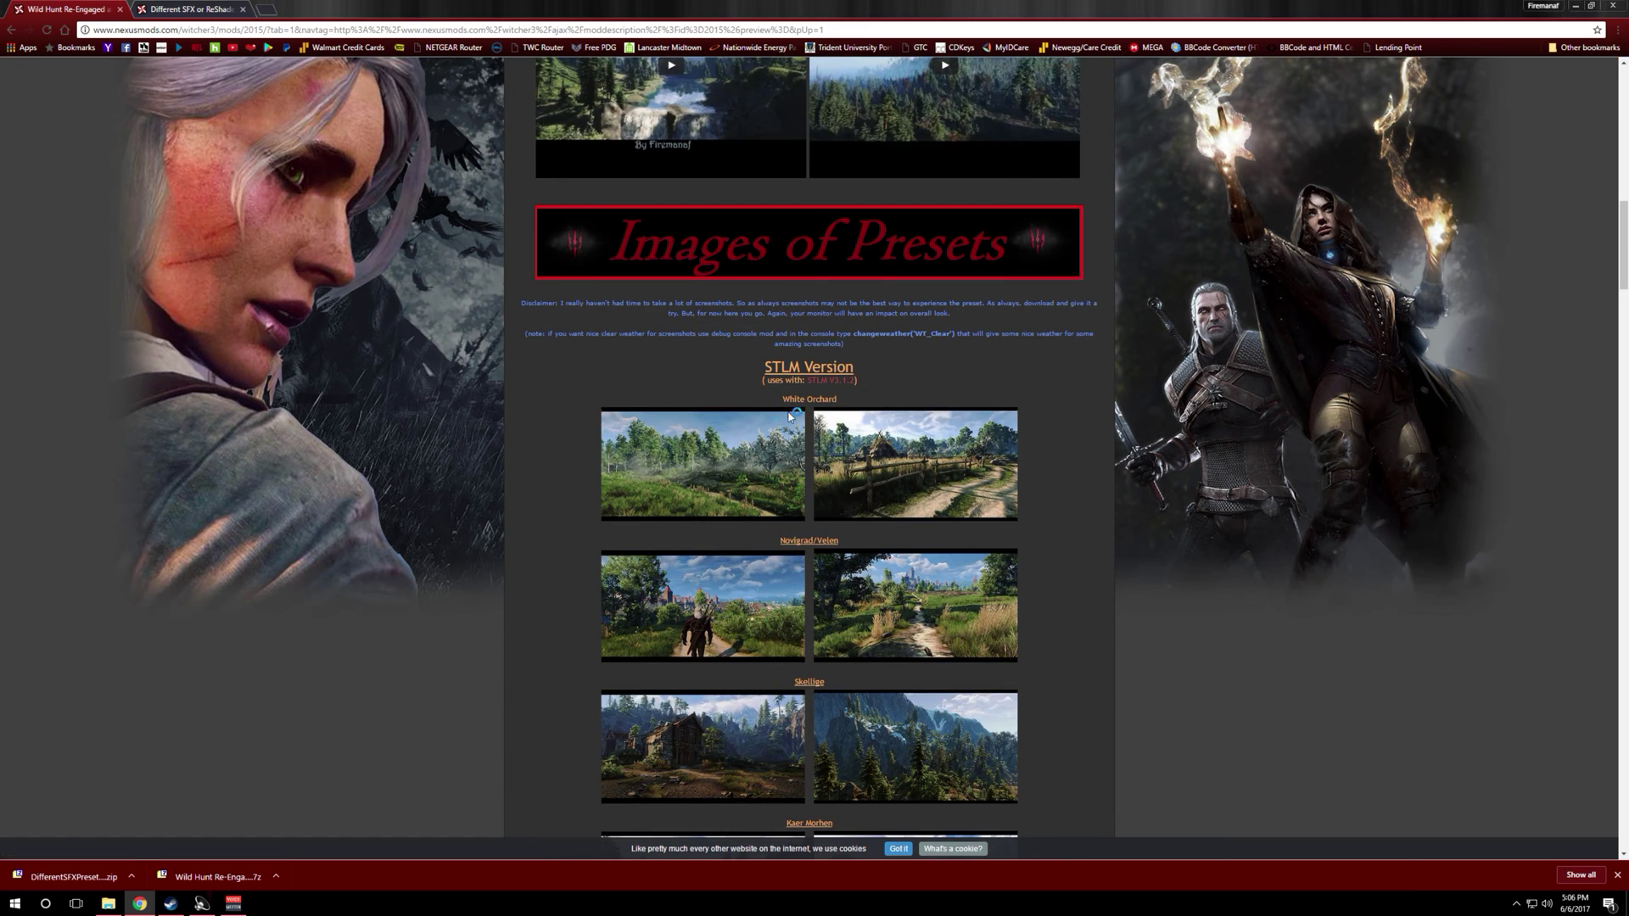
right_click(822, 380)
click(874, 387)
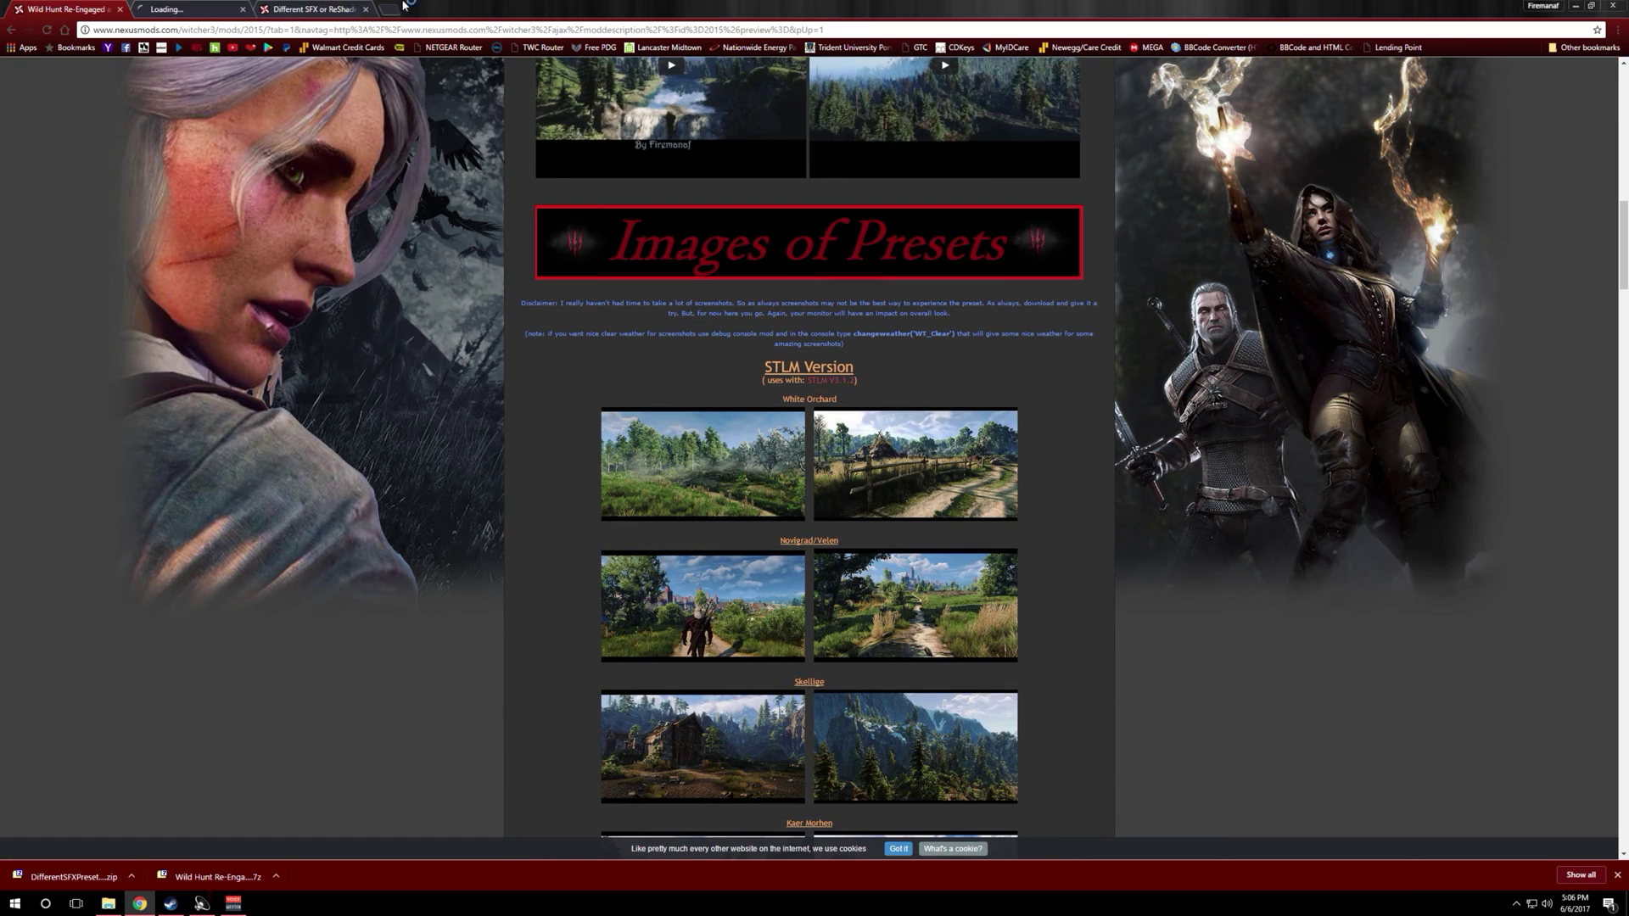
click(187, 9)
click(566, 469)
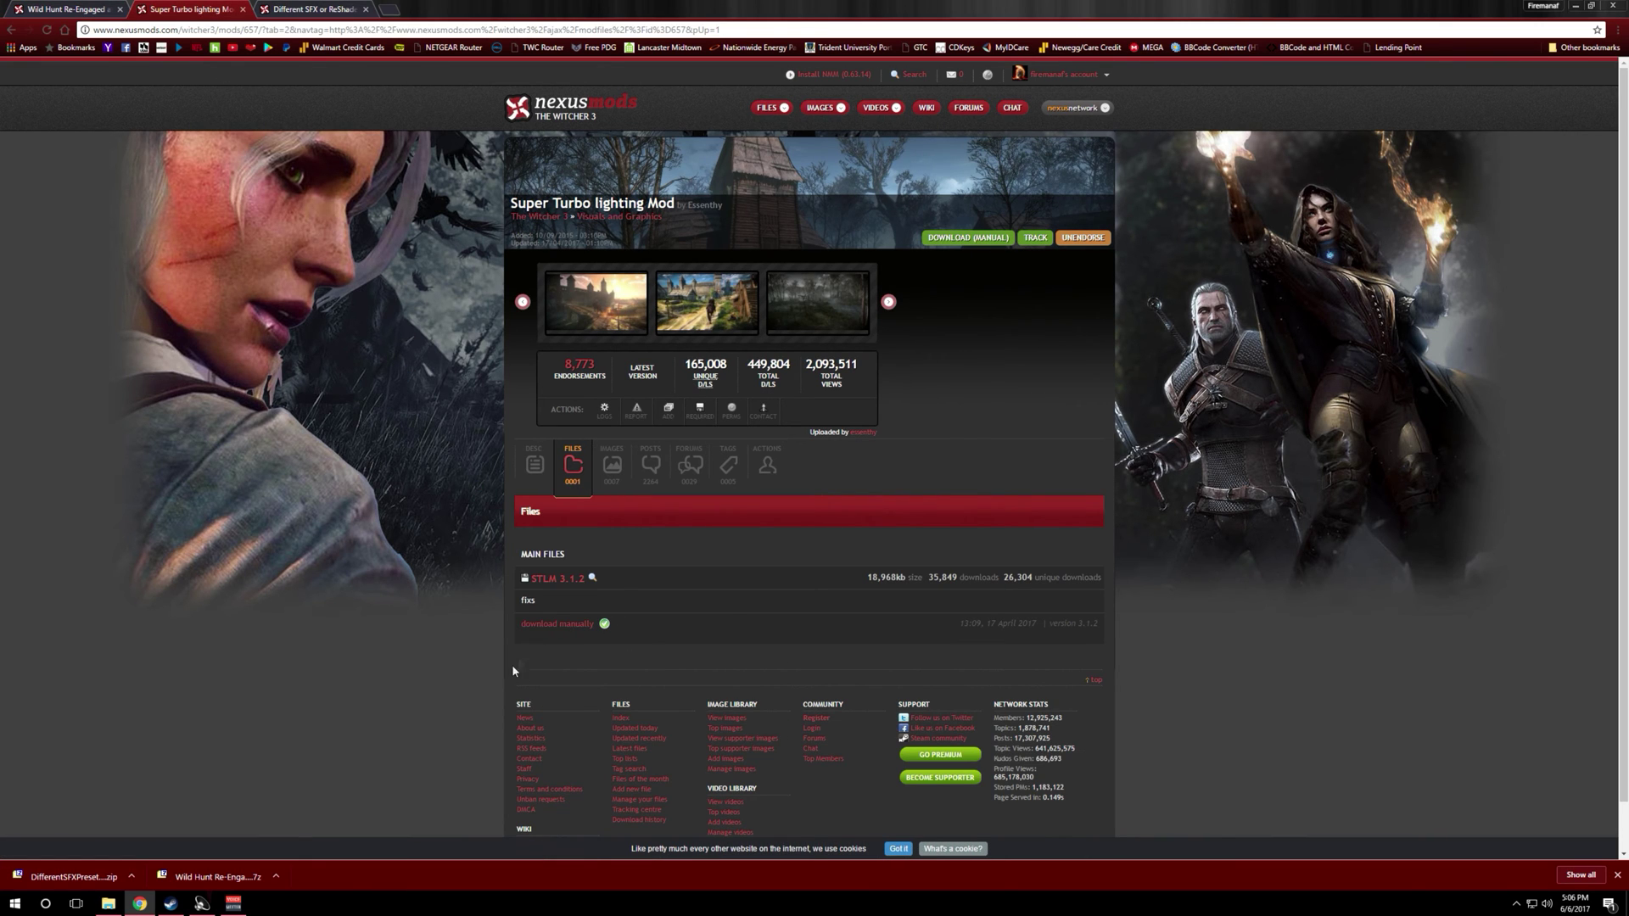
click(559, 632)
From the Wild Hunt Re-Engaged description's Wiedzmin Version section, open the Wiedzmin Lighting mod in a new tab and view its files
key(ctrl+shift+Tab)
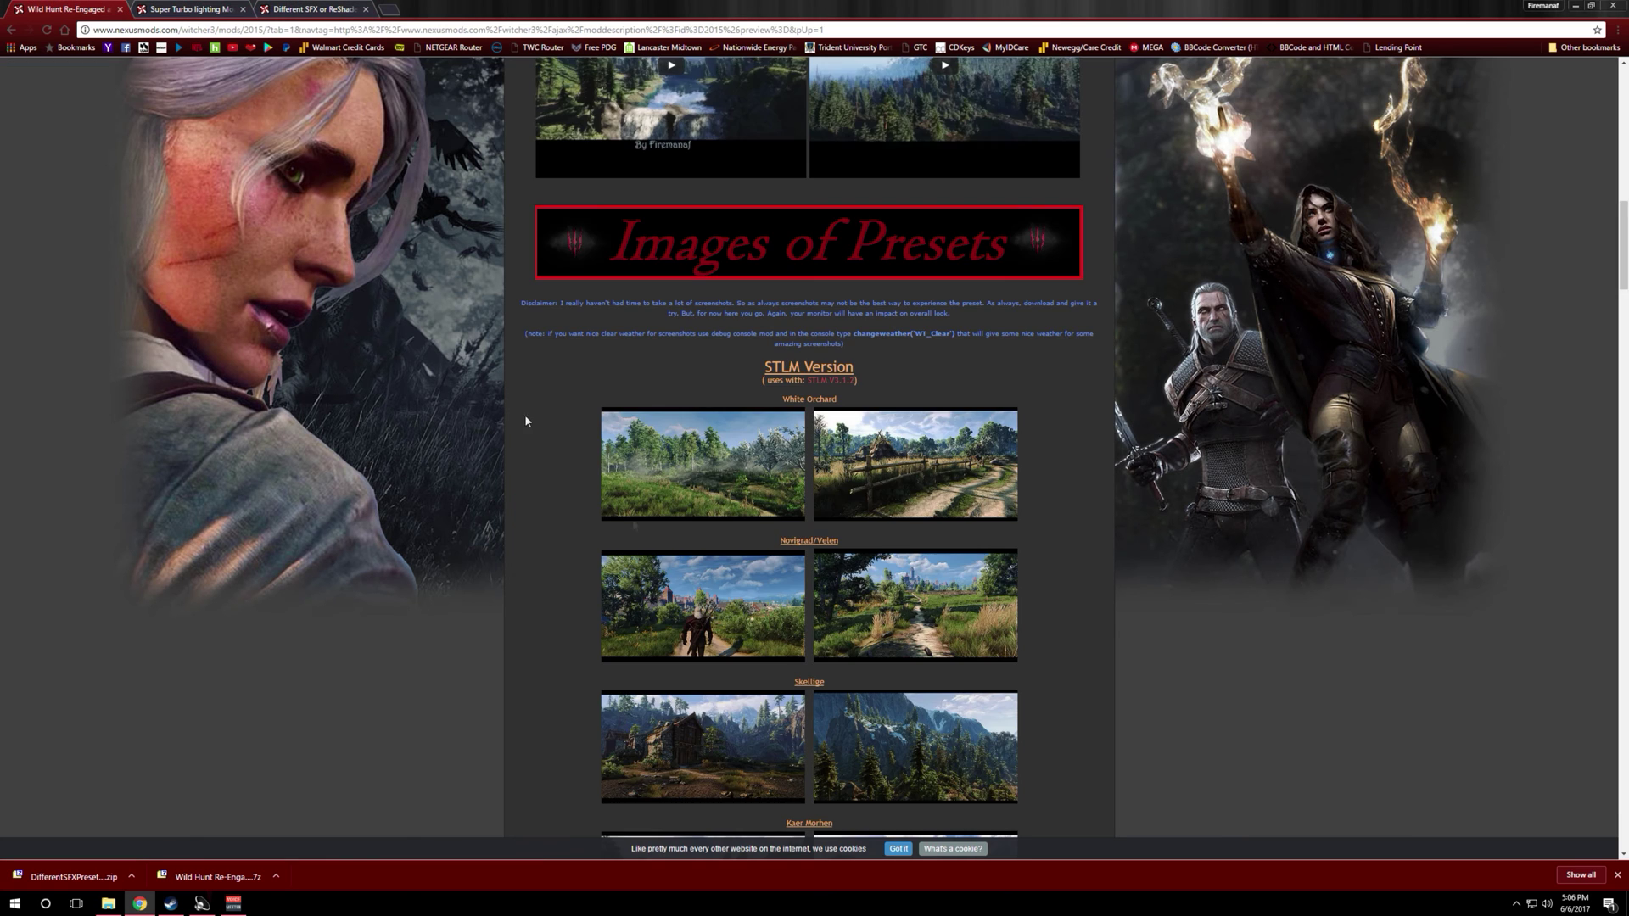
scroll(730, 553, down, 9)
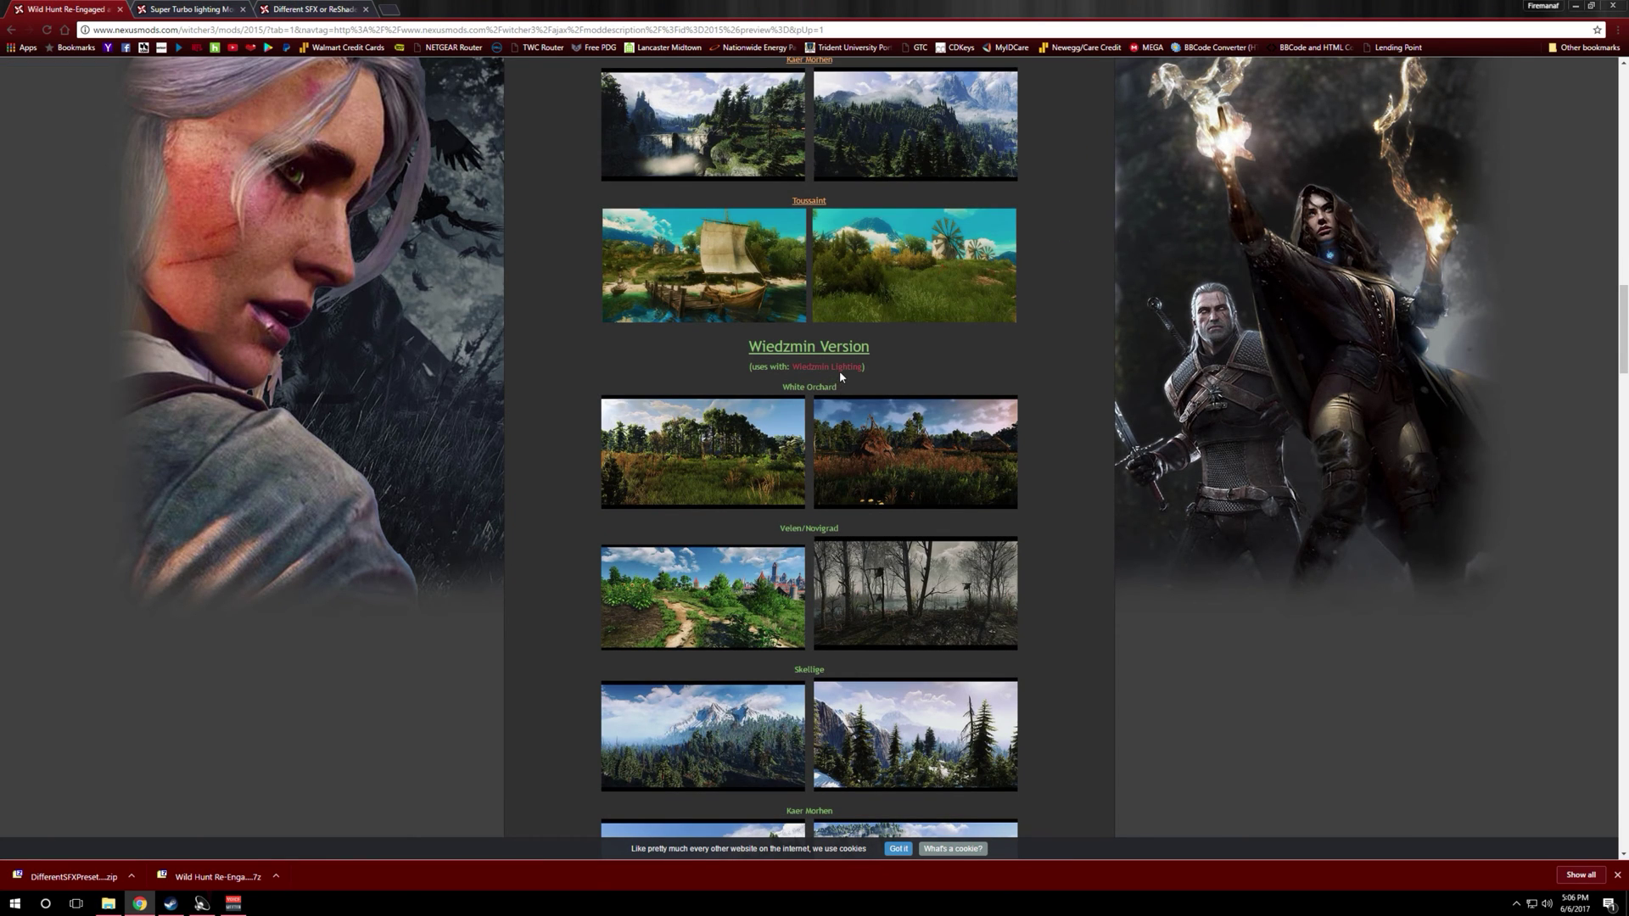
right_click(838, 368)
click(869, 376)
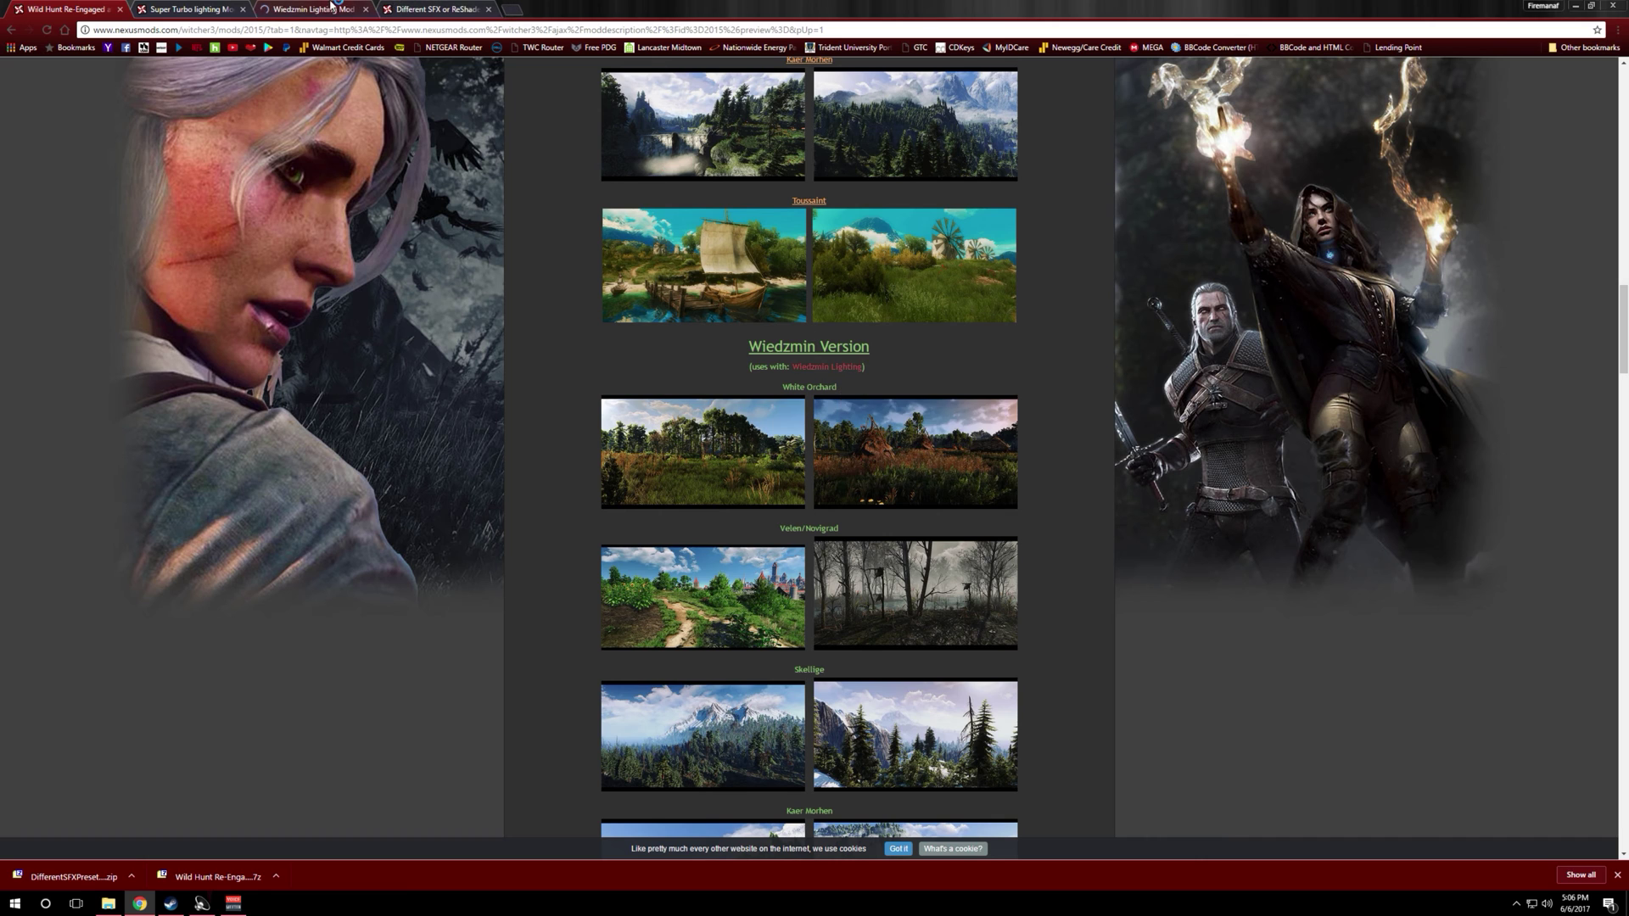
key(ctrl+3)
click(579, 457)
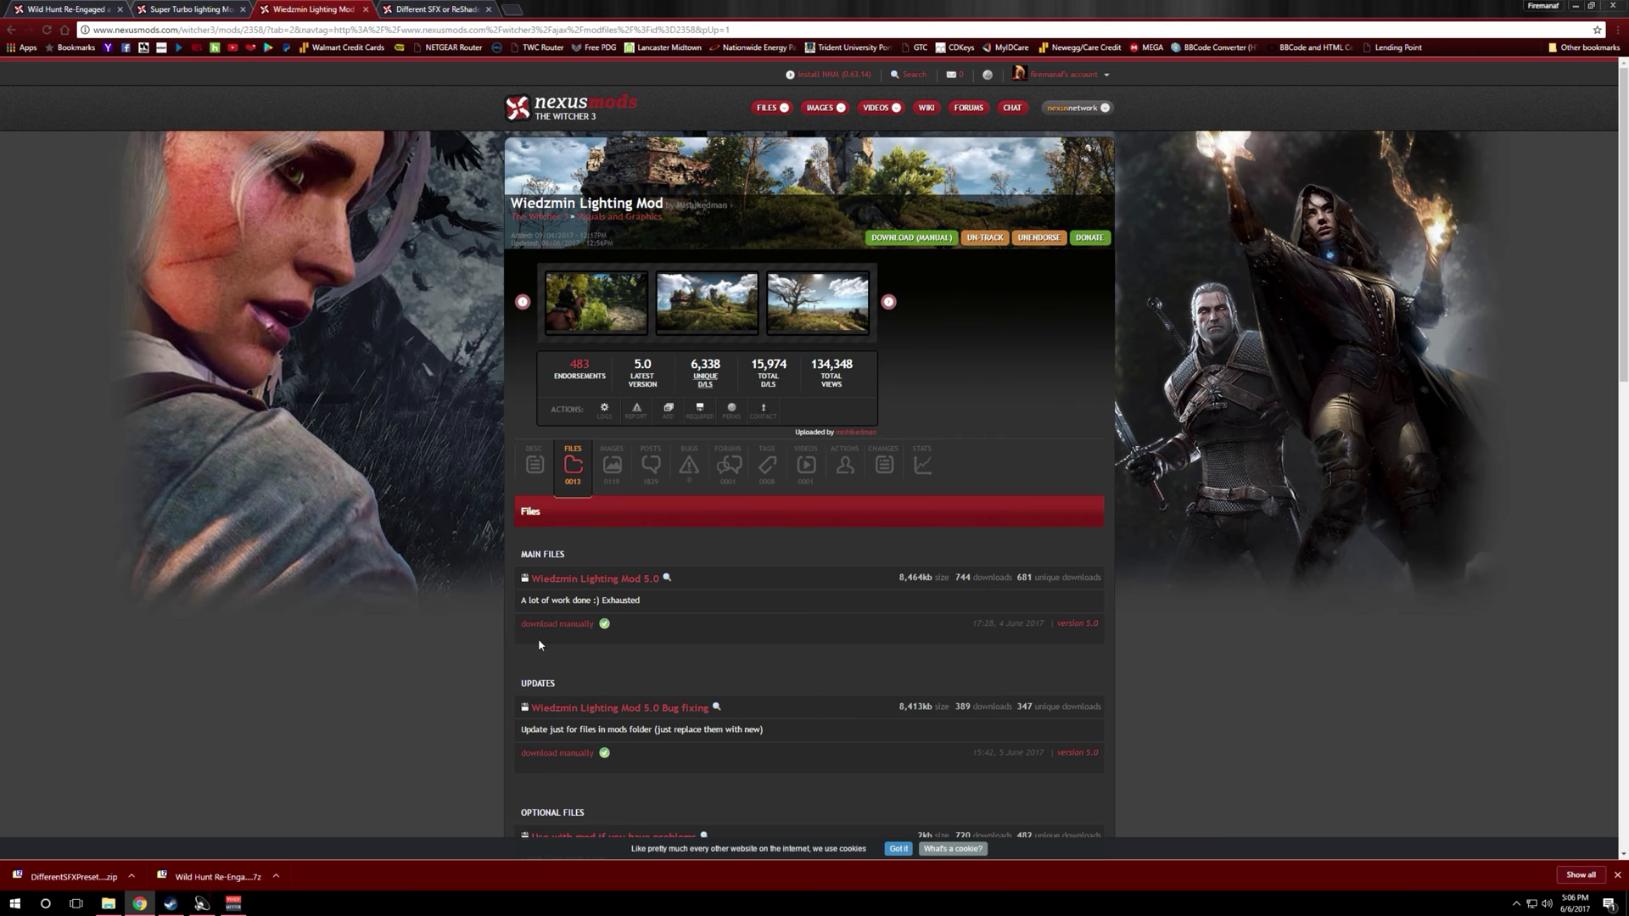
Close both lighting mod pages and return to the beginning of the Wild Hunt Re-Engaged description
click(365, 9)
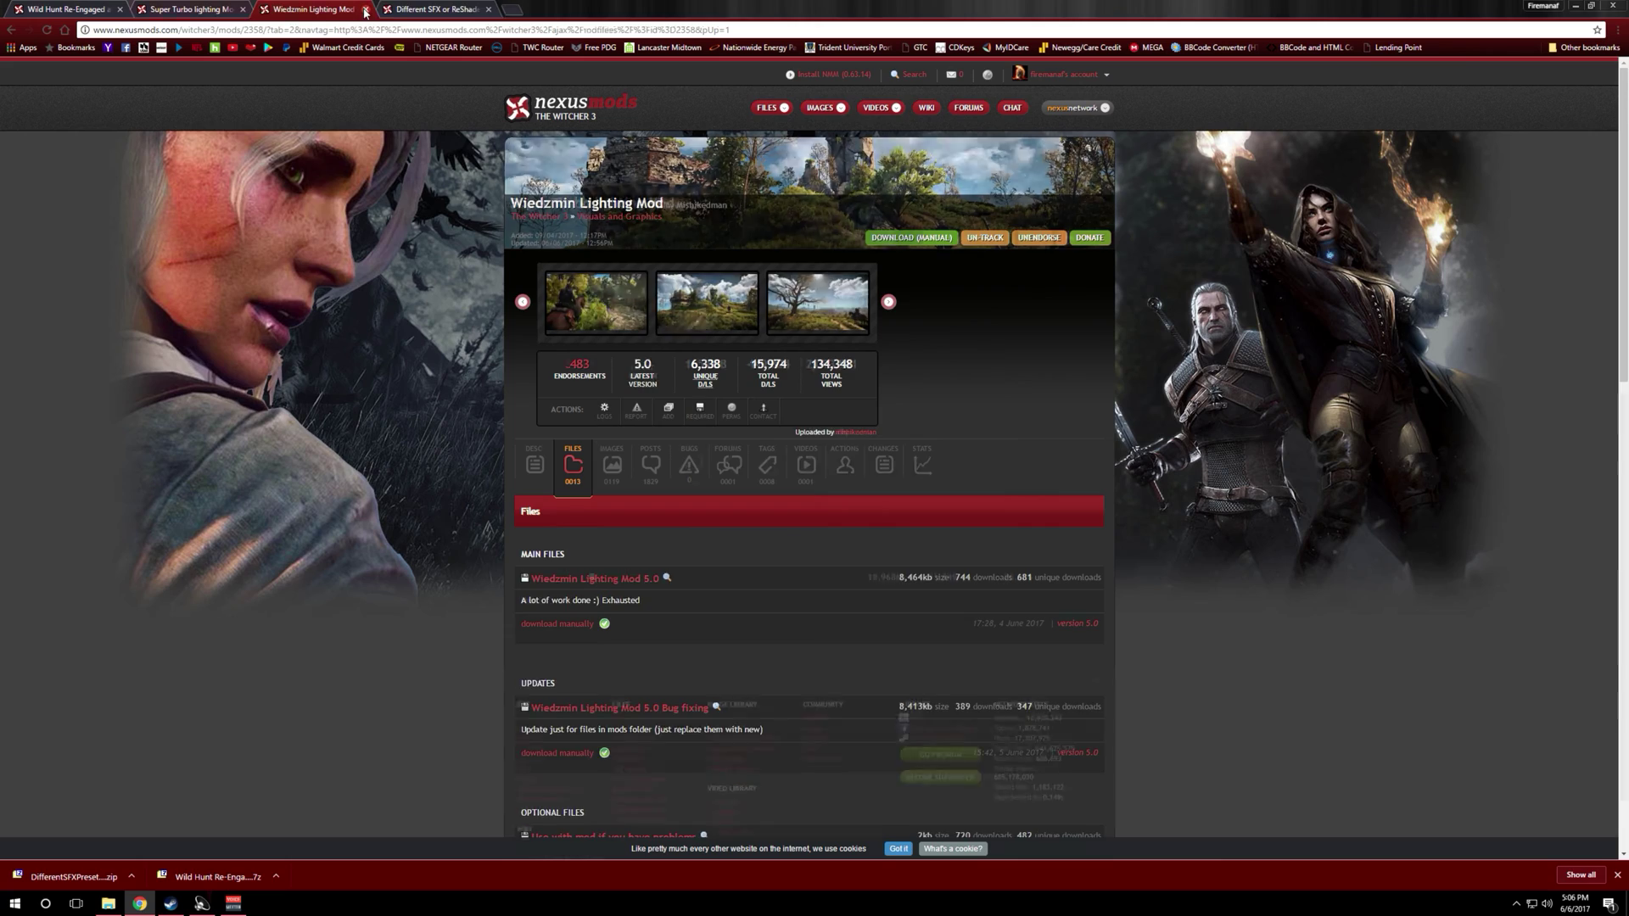
click(244, 9)
scroll(722, 532, up, 15)
scroll(722, 532, up, 1)
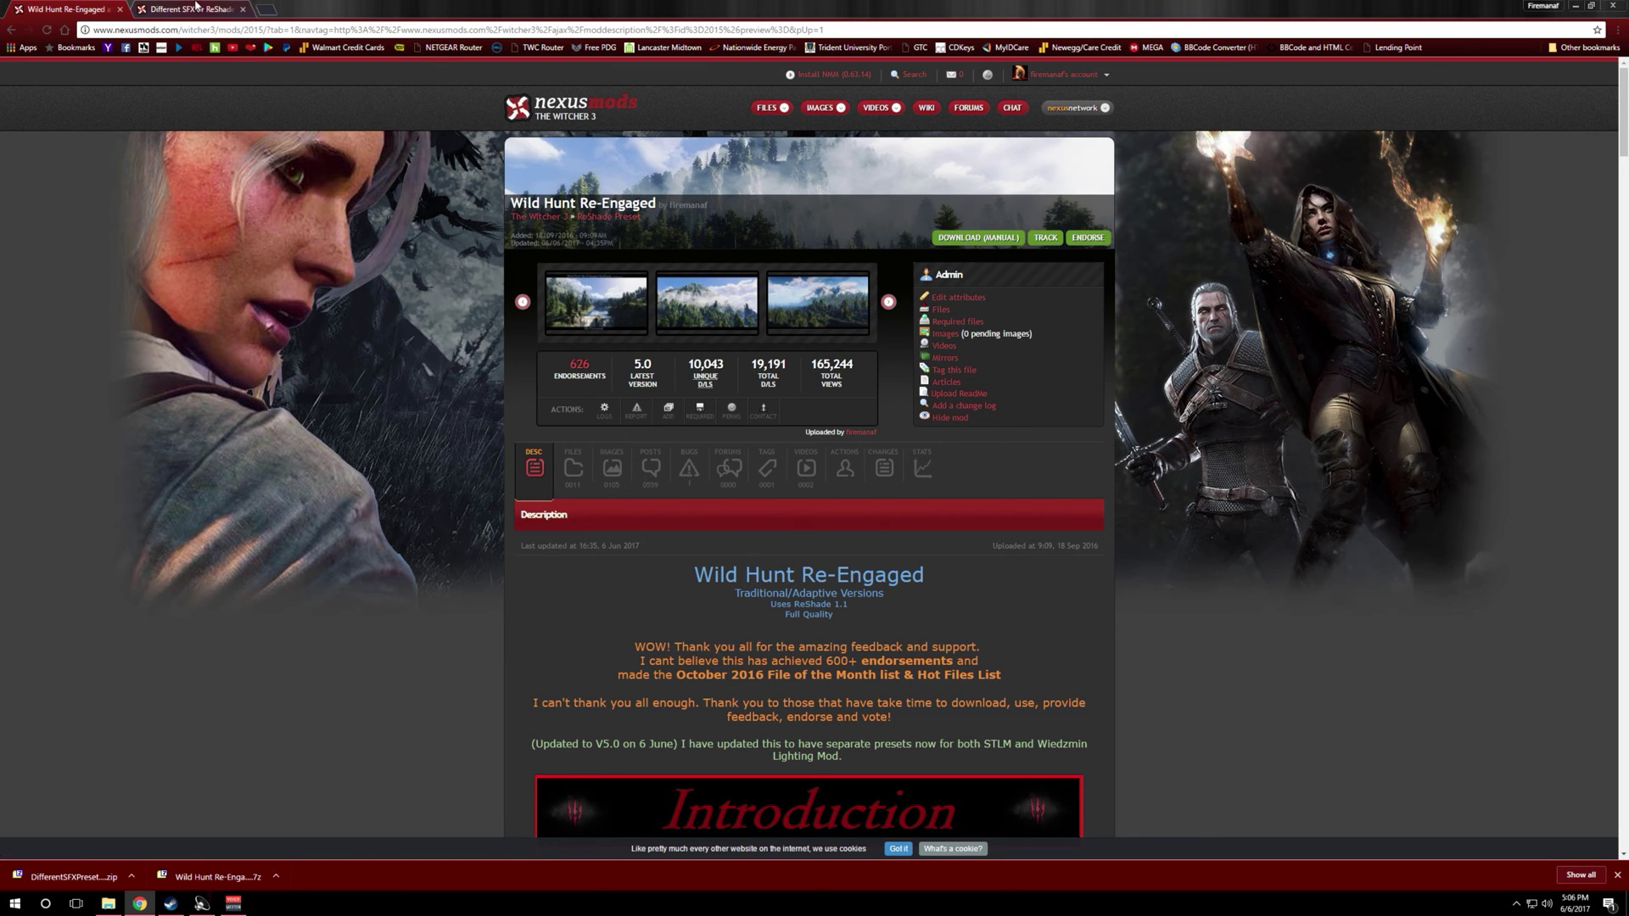
Review the files page of Different SFX or ReShade Presets For Each Location alongside the Wild Hunt Re-Engaged description
click(195, 6)
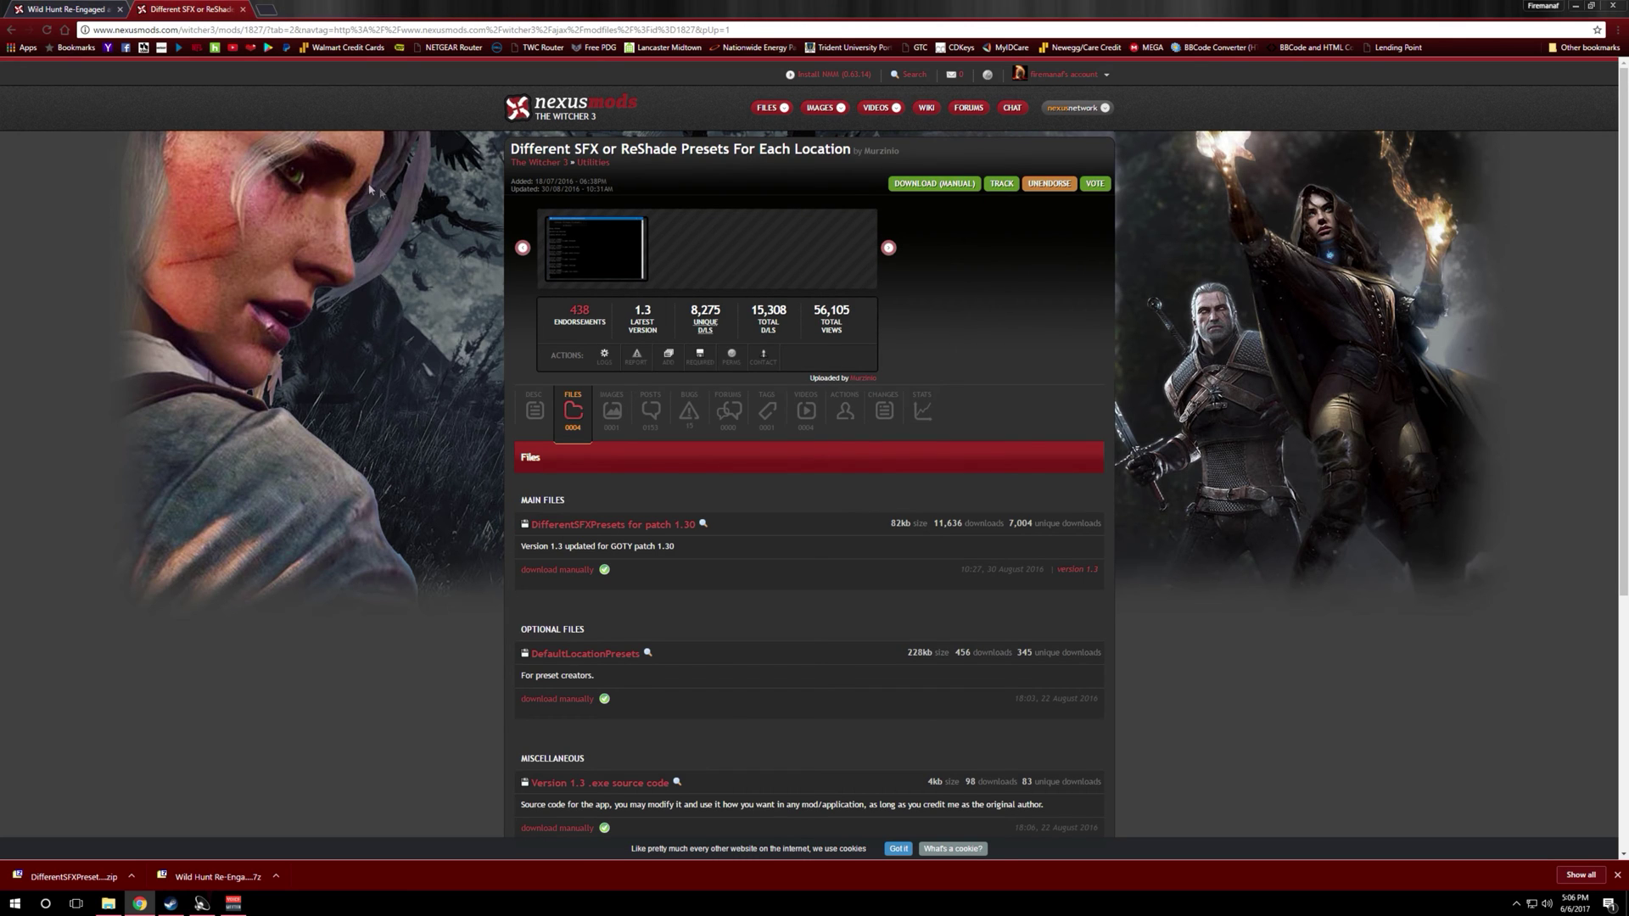
click(129, 7)
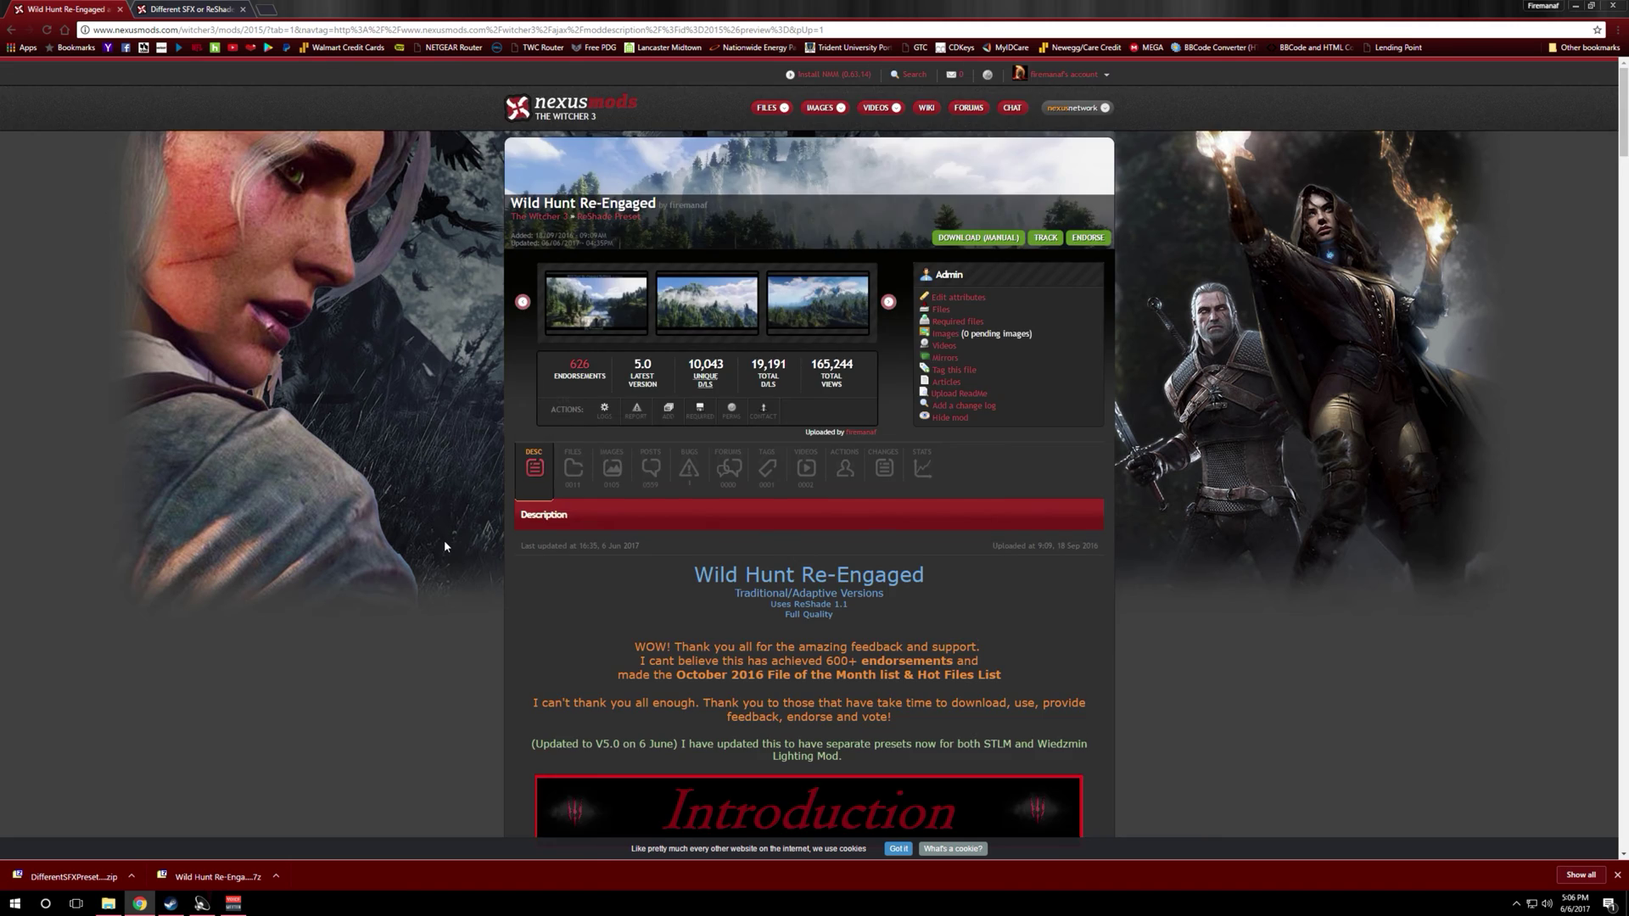
scroll(445, 545, down, 4)
scroll(443, 541, up, 4)
key(ctrl+Tab)
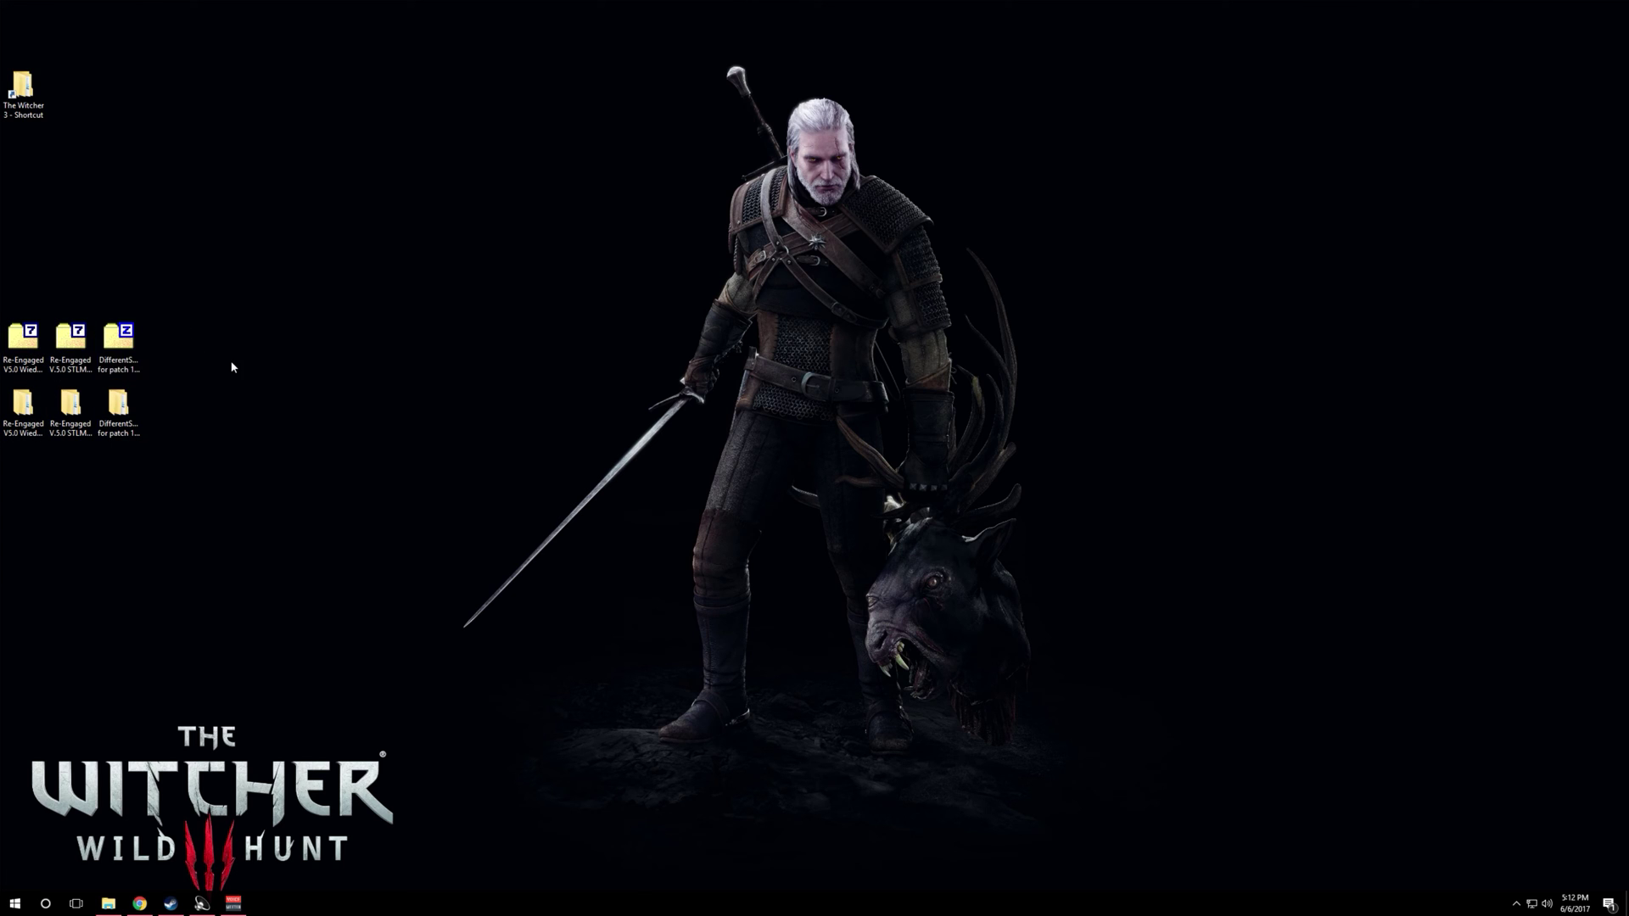
Open The Witcher 3 game folder from its desktop shortcut and move its window clear of the desktop folders
mouse_move(121, 349)
mouse_move(59, 348)
double_click(21, 91)
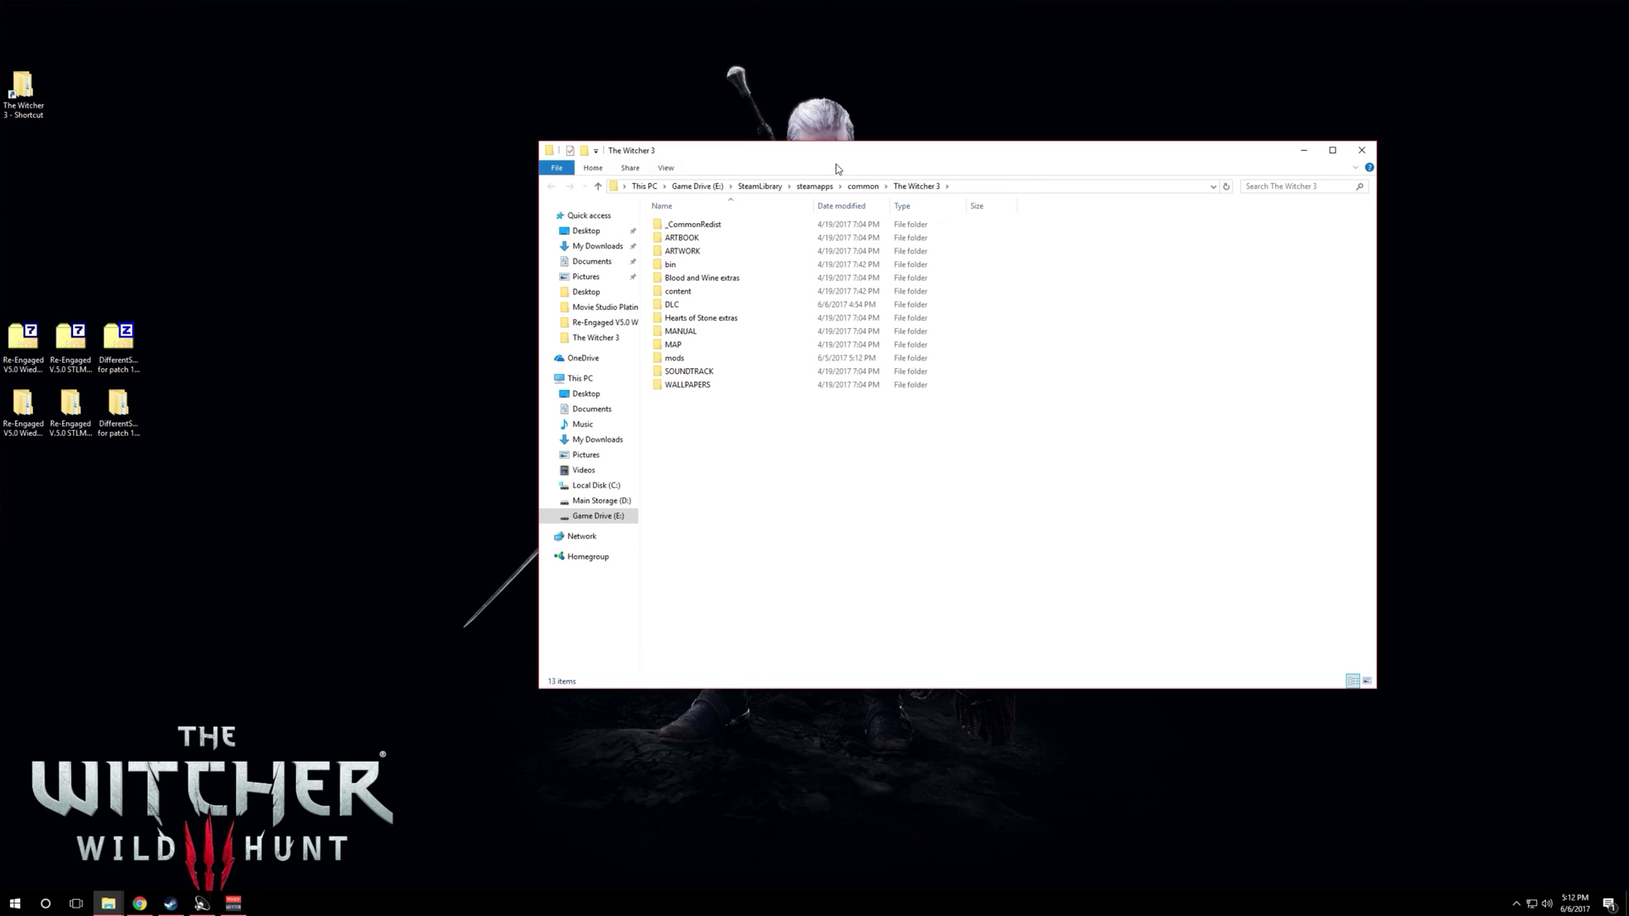
drag(840, 161, 1061, 57)
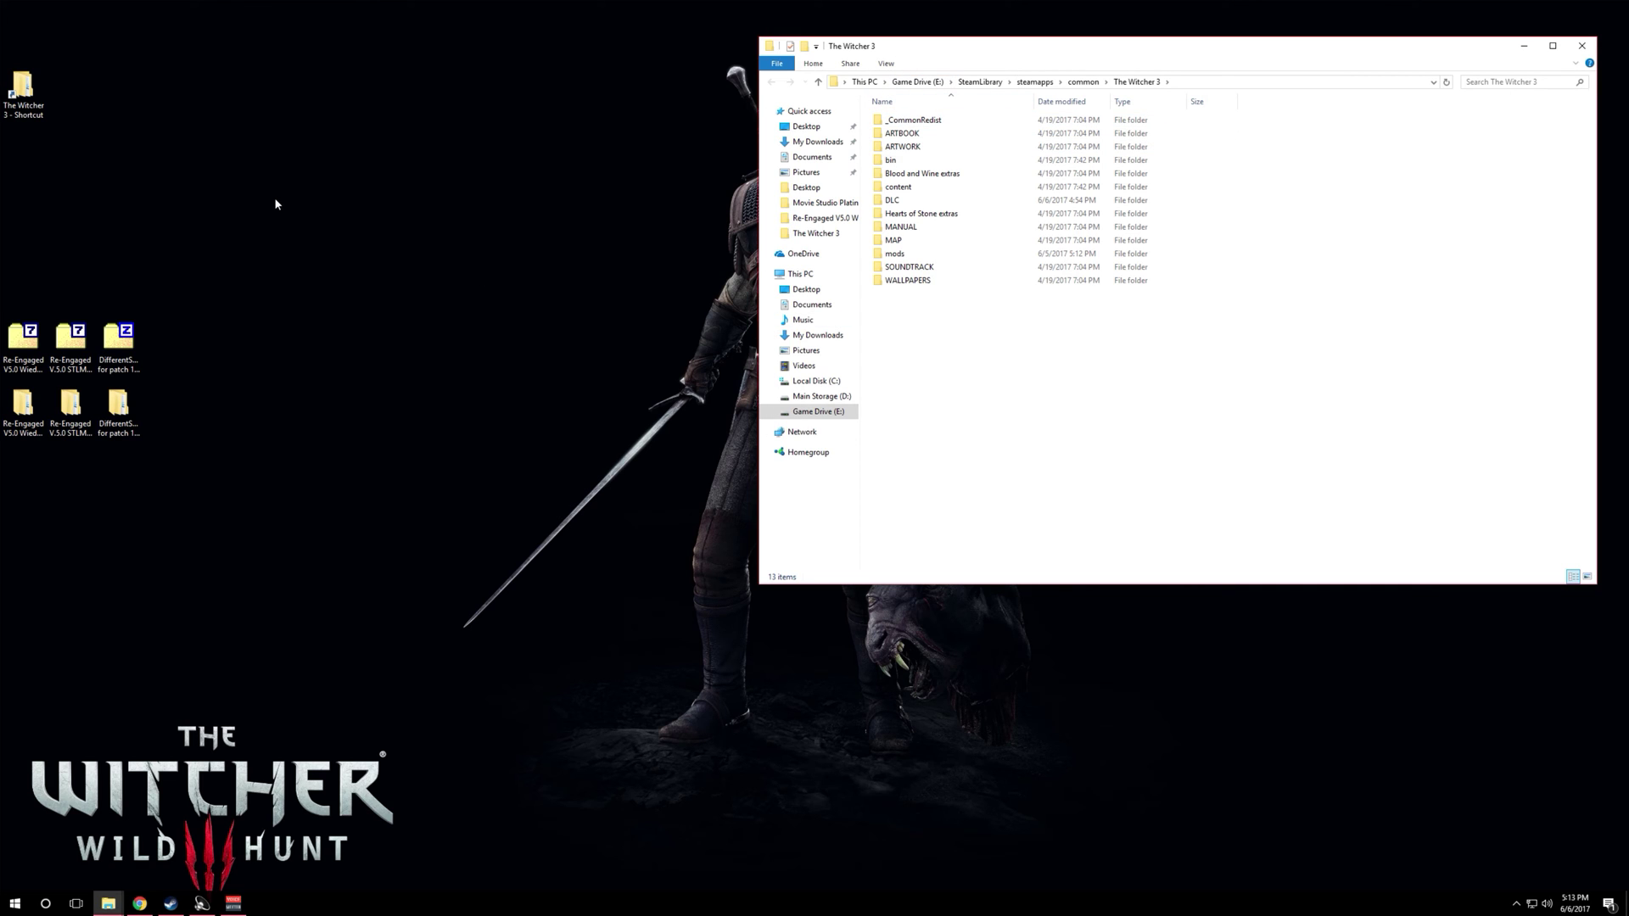
Open the extracted Re-Engaged V5.0 Wiedzmin Version folder and arrange its window beside the game folder
double_click(21, 406)
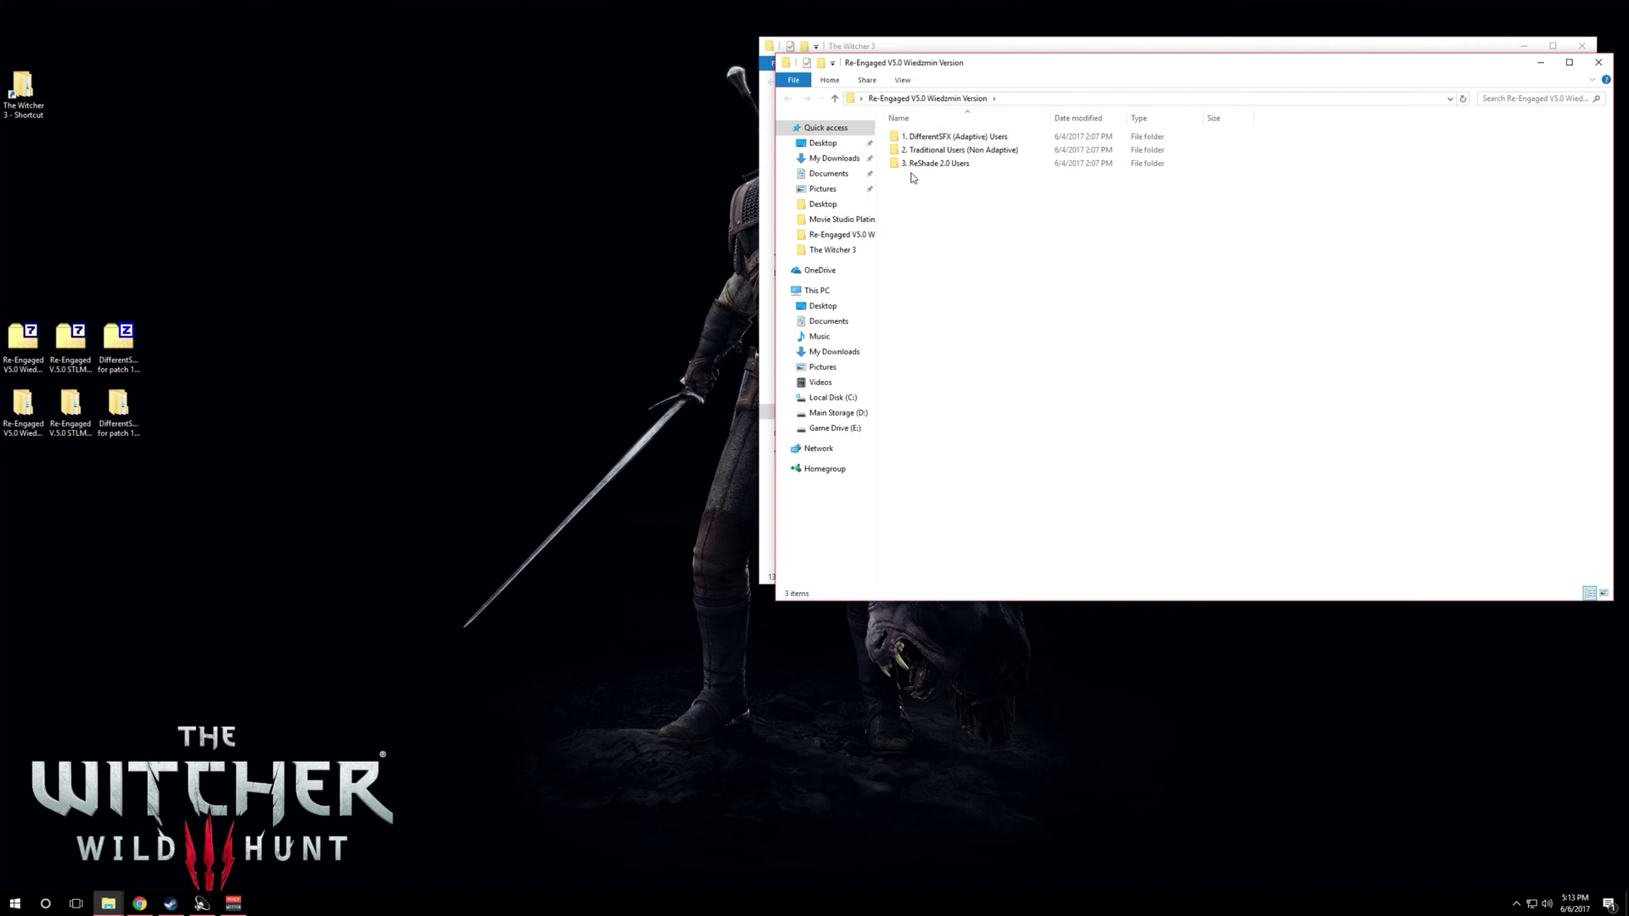
drag(1066, 62, 640, 265)
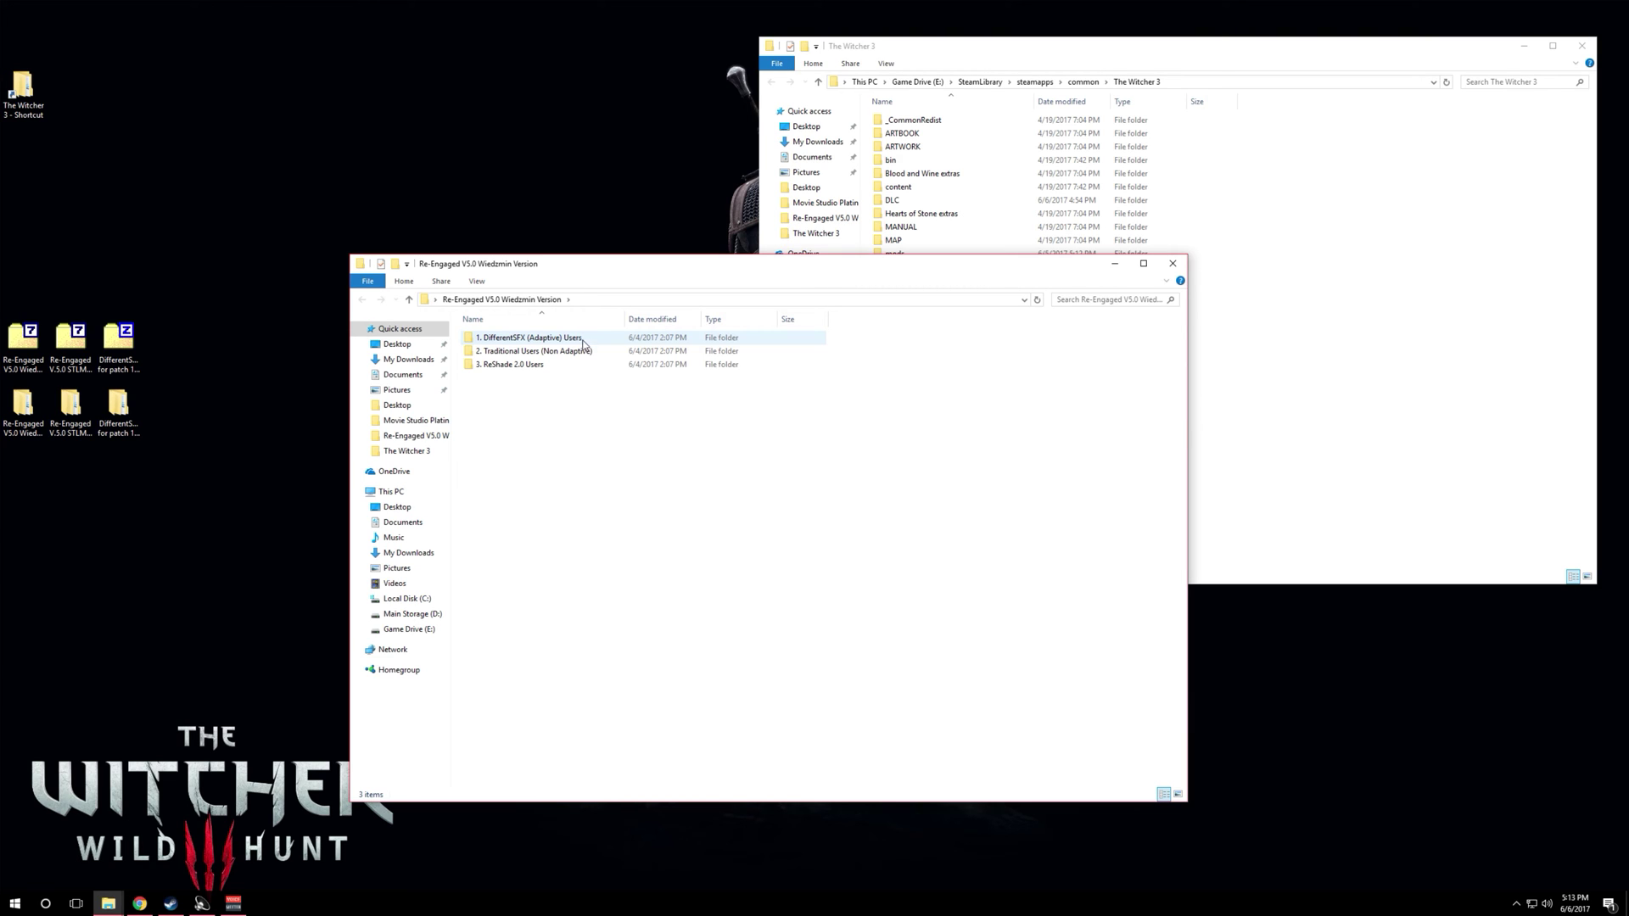
mouse_move(576, 359)
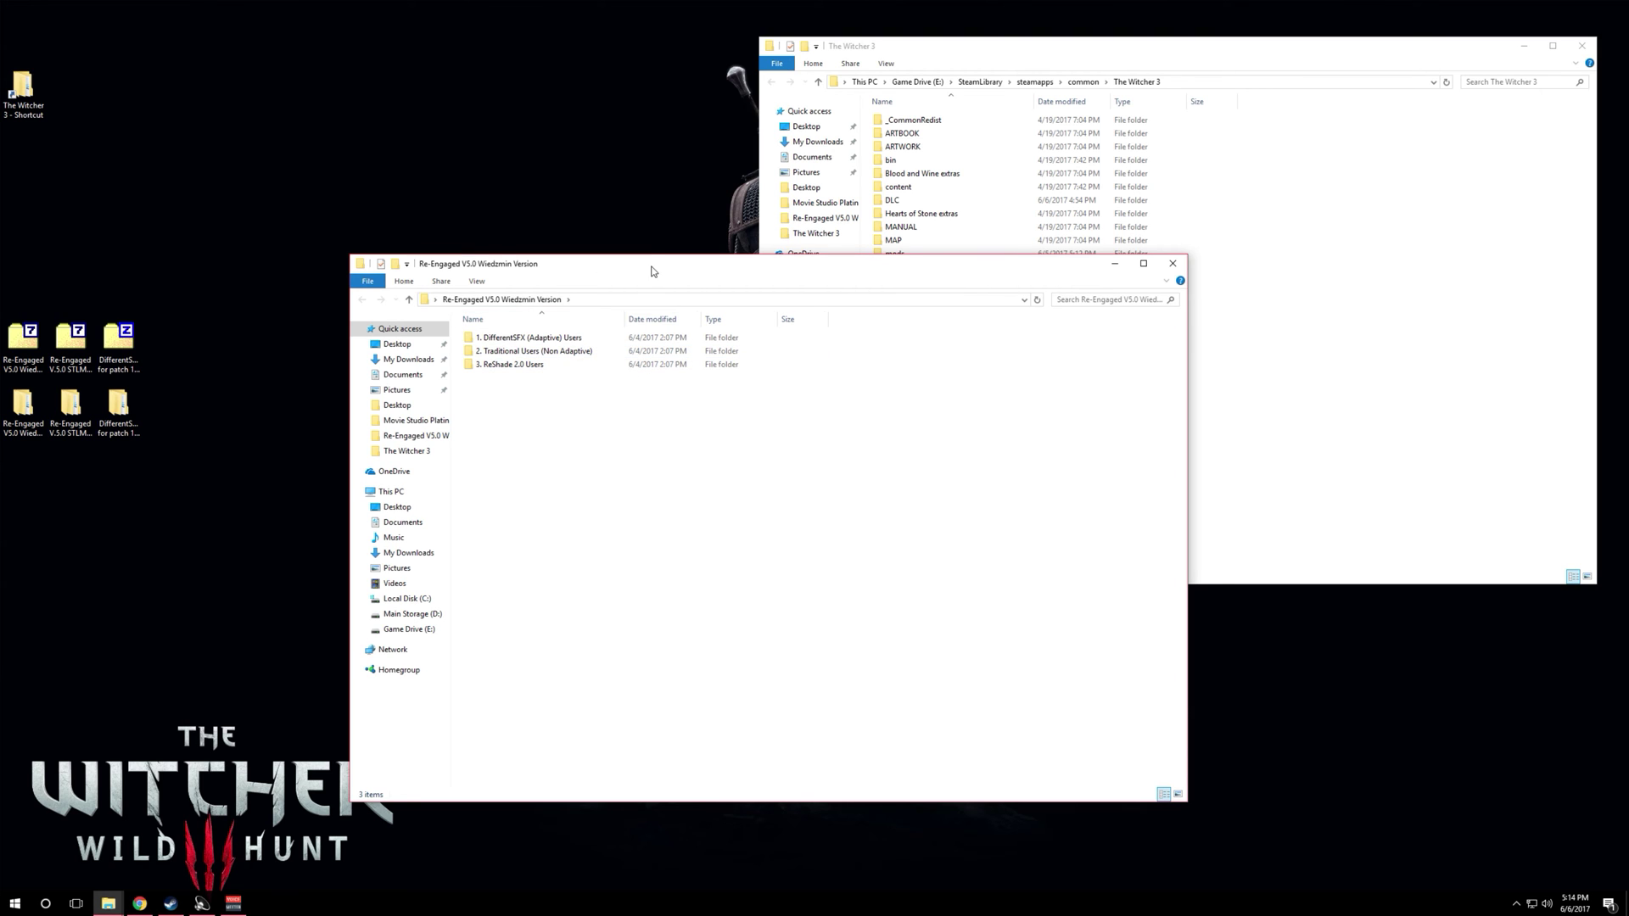
drag(652, 267, 532, 90)
Copy the bin and mods folders from DifferentSFXPresets inside the extracted DifferentSFXPresets for patch 1.30 folder
double_click(118, 407)
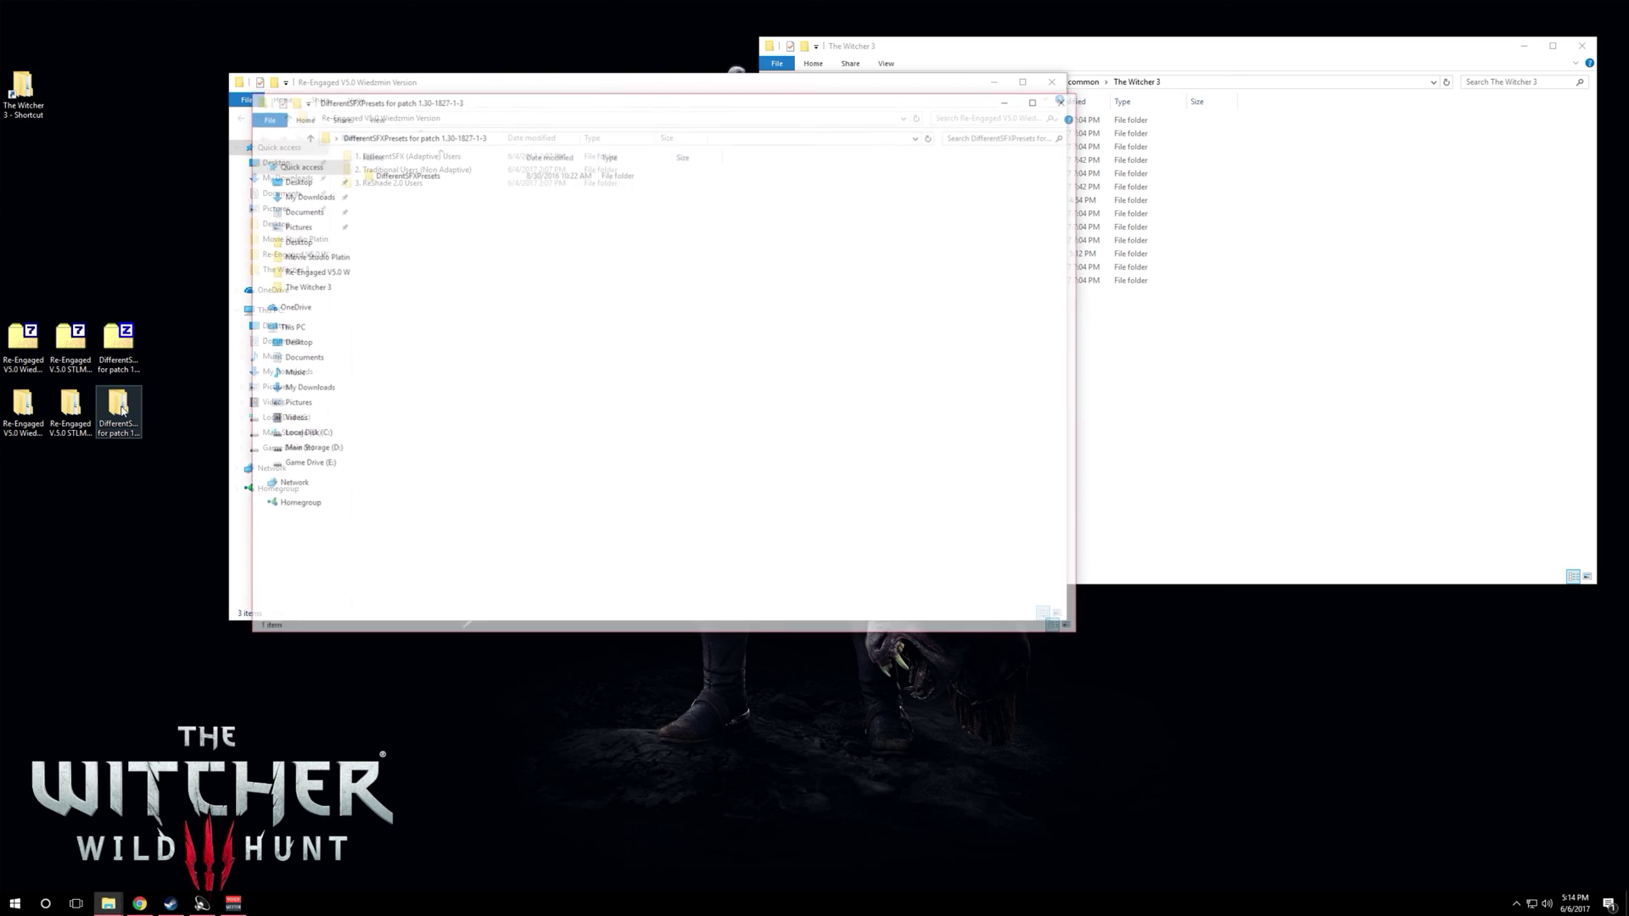
drag(578, 104, 561, 97)
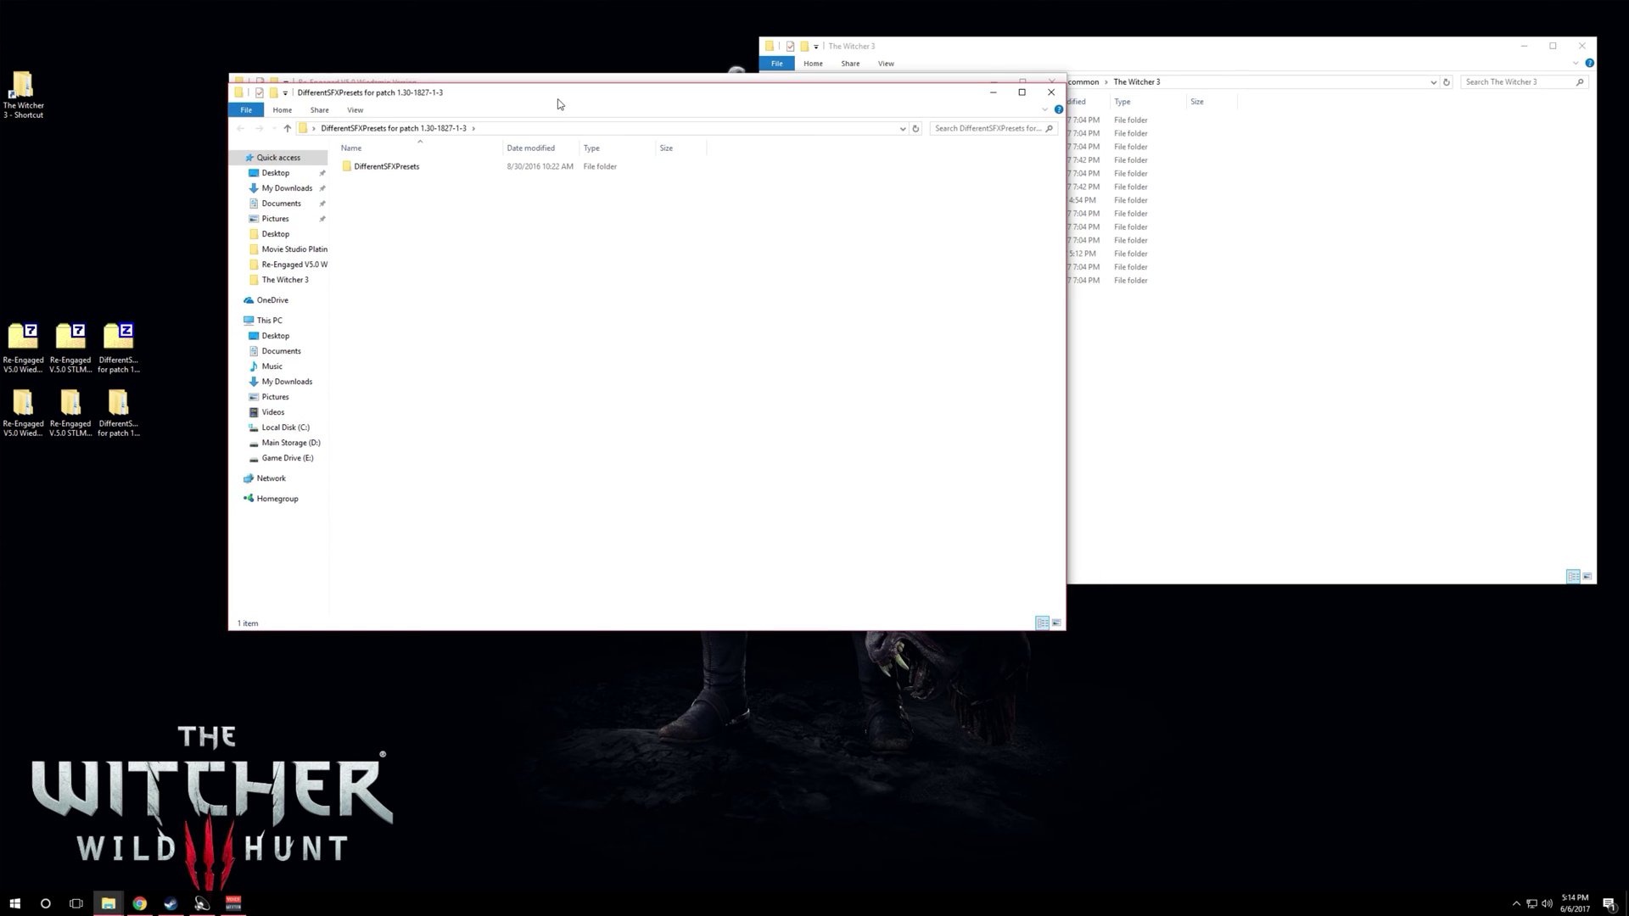
double_click(409, 167)
click(387, 169)
key(shift+Down)
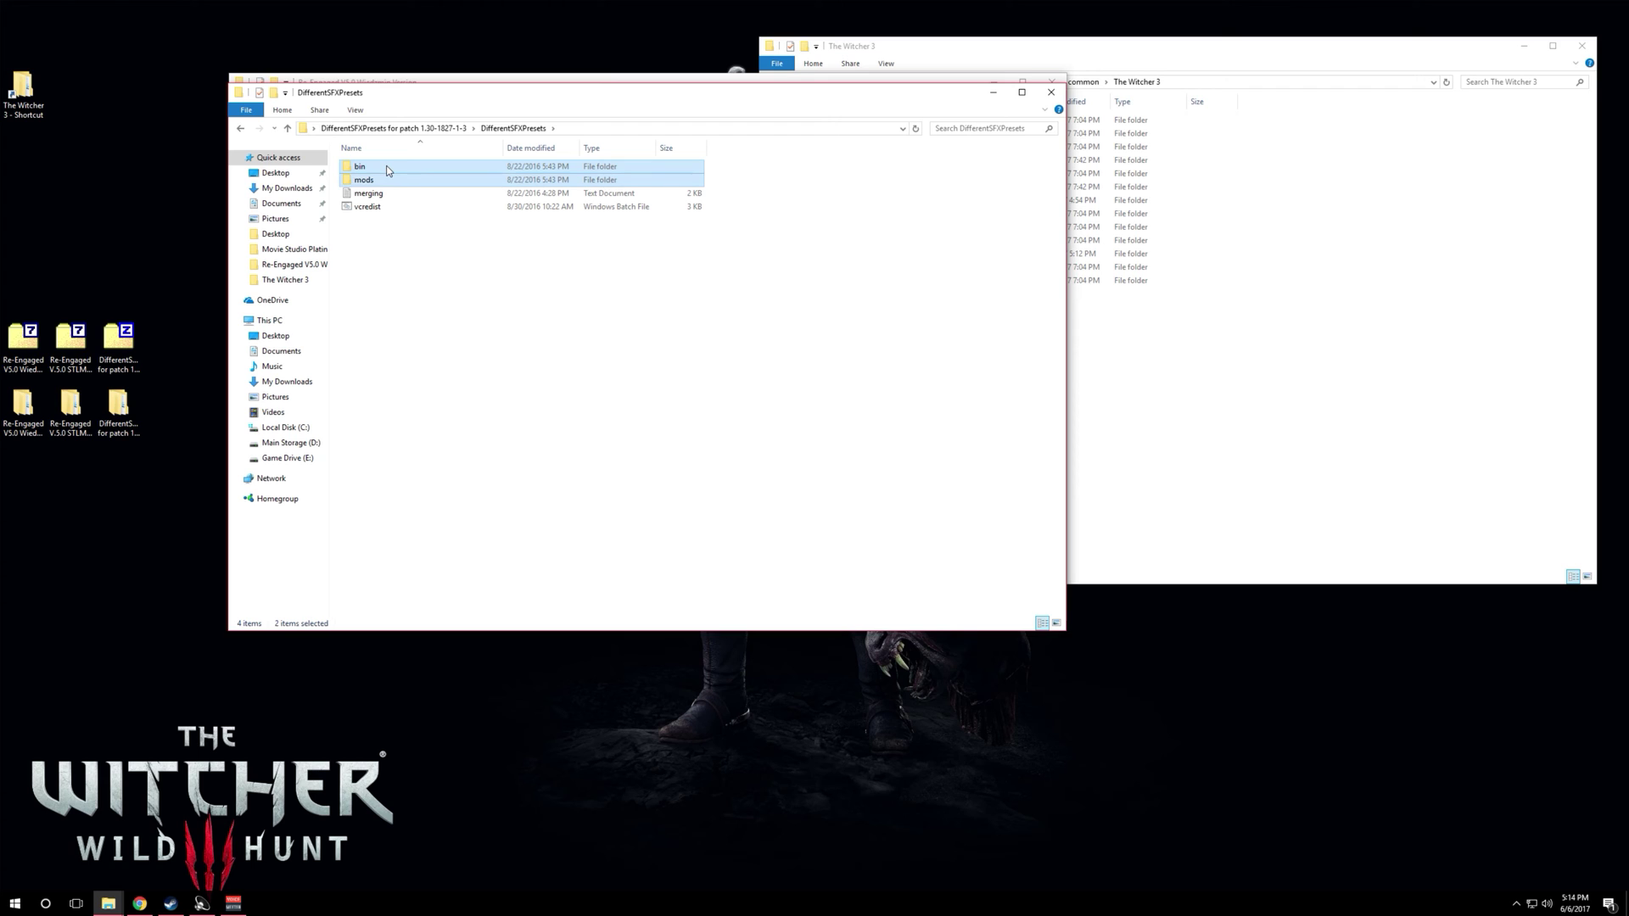
right_click(387, 170)
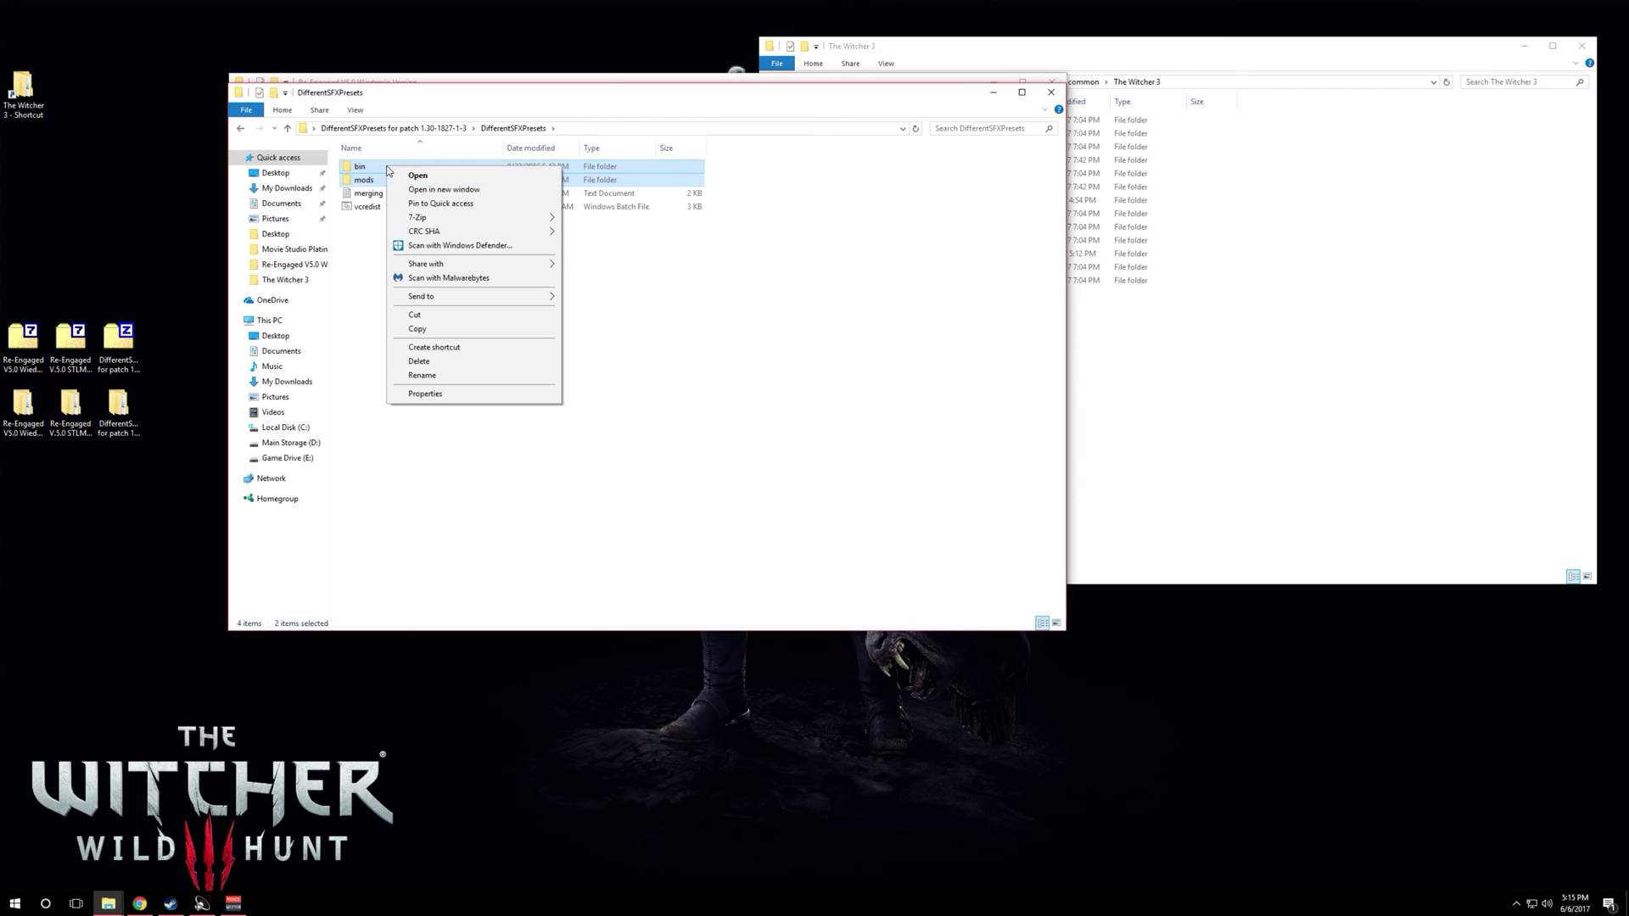
click(416, 329)
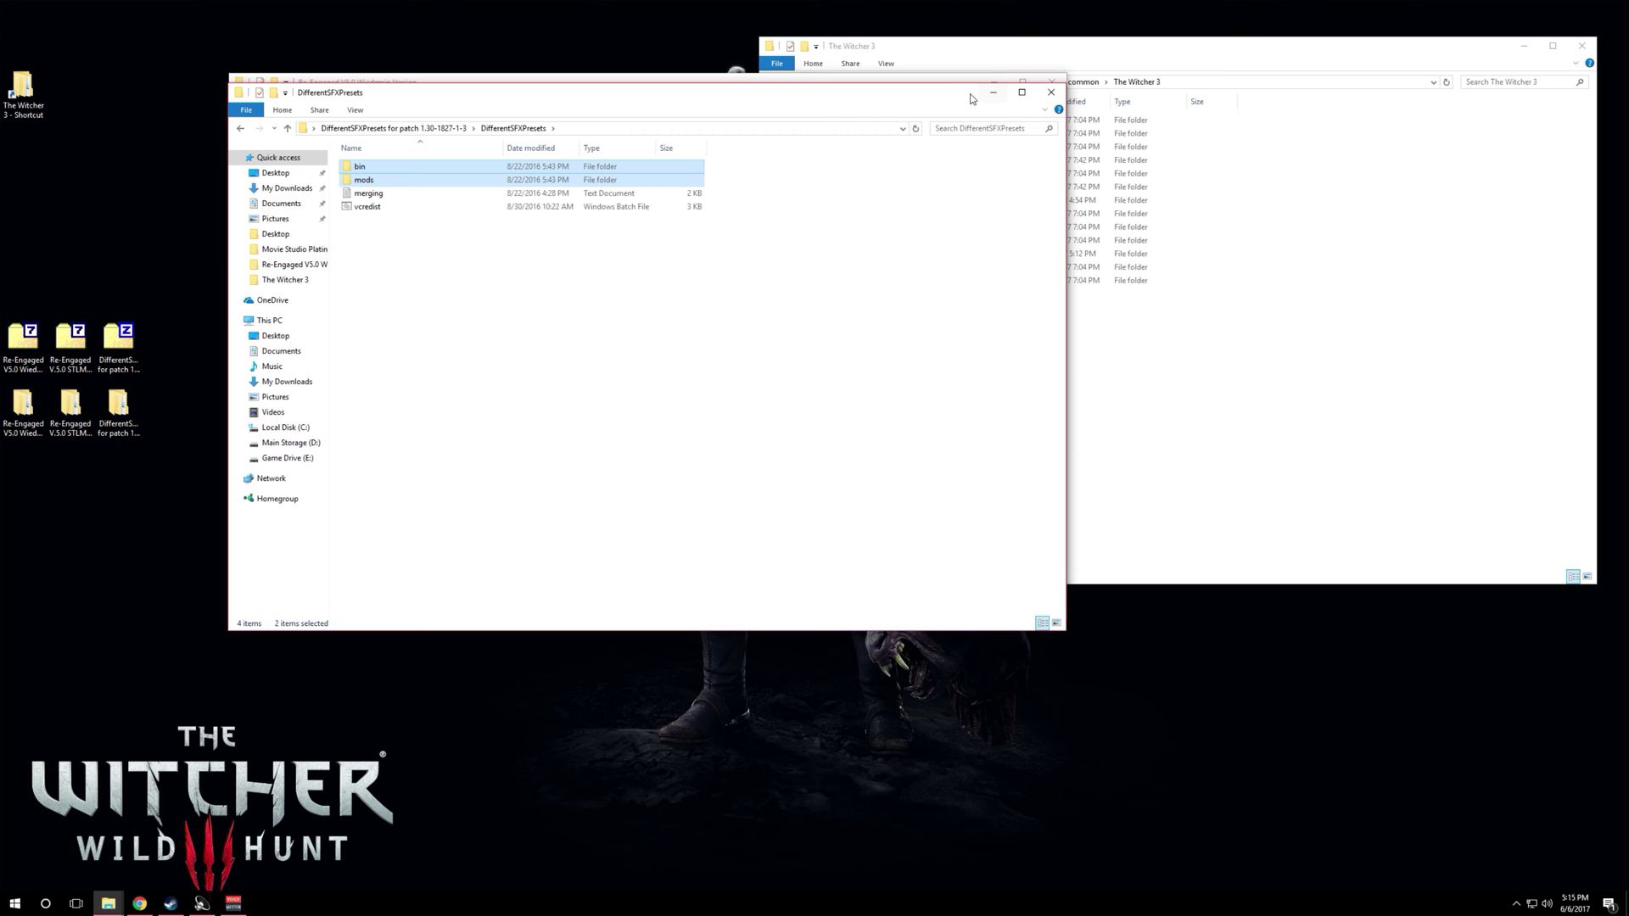
Close the DifferentSFXPresets window and paste the copied bin and mods folders into The Witcher 3 game folder
click(1051, 92)
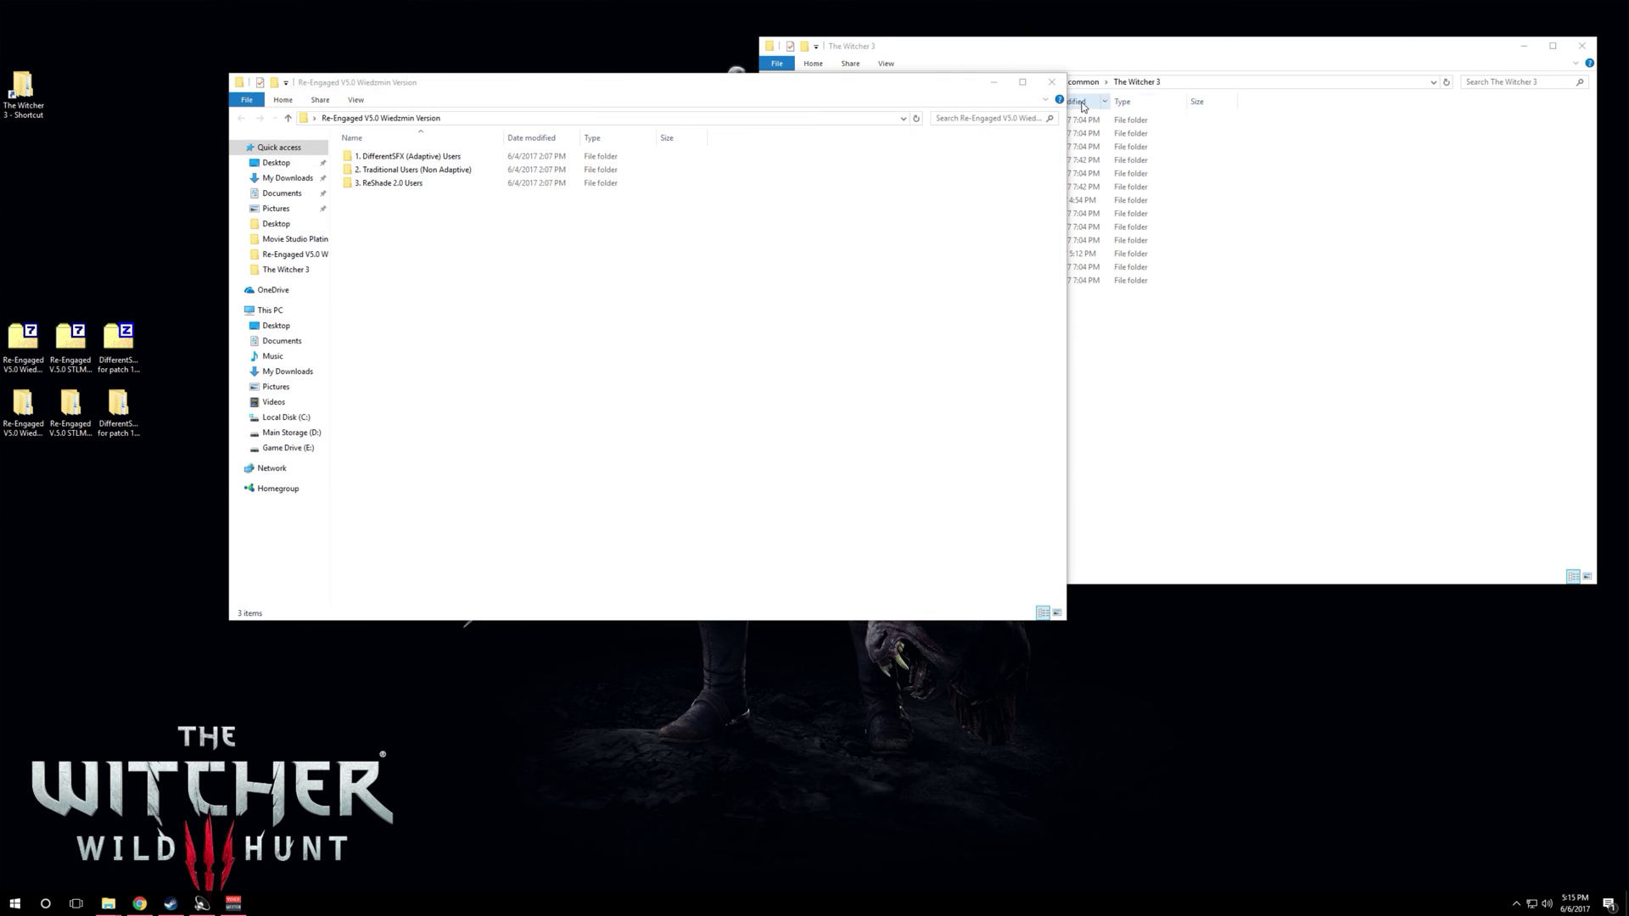
click(1171, 41)
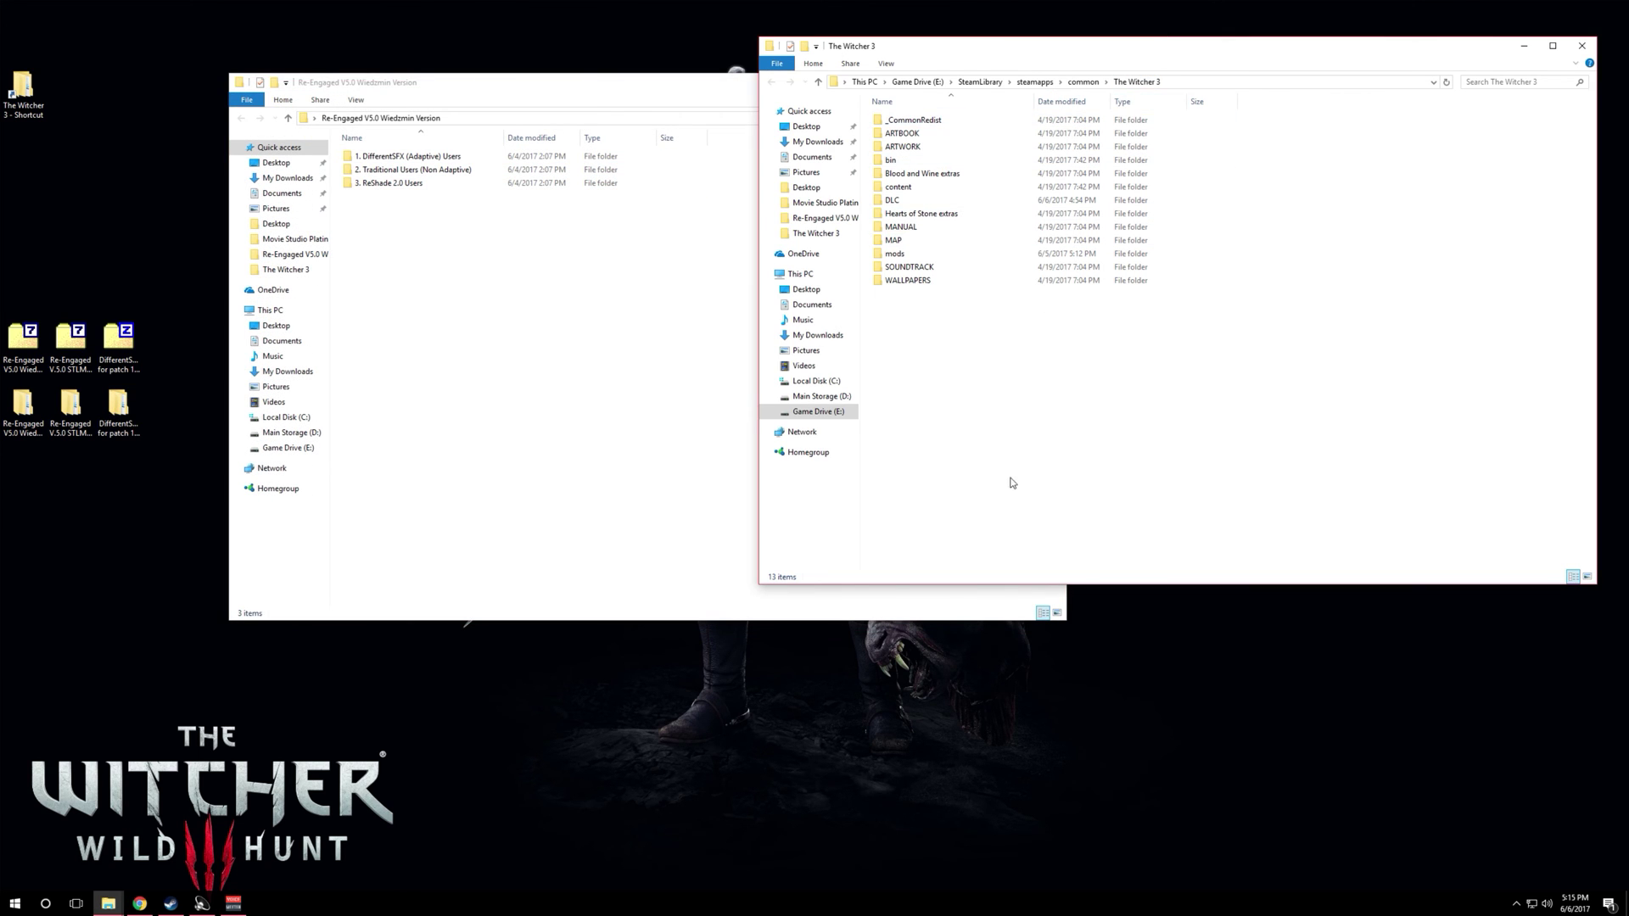
right_click(1022, 361)
click(1040, 439)
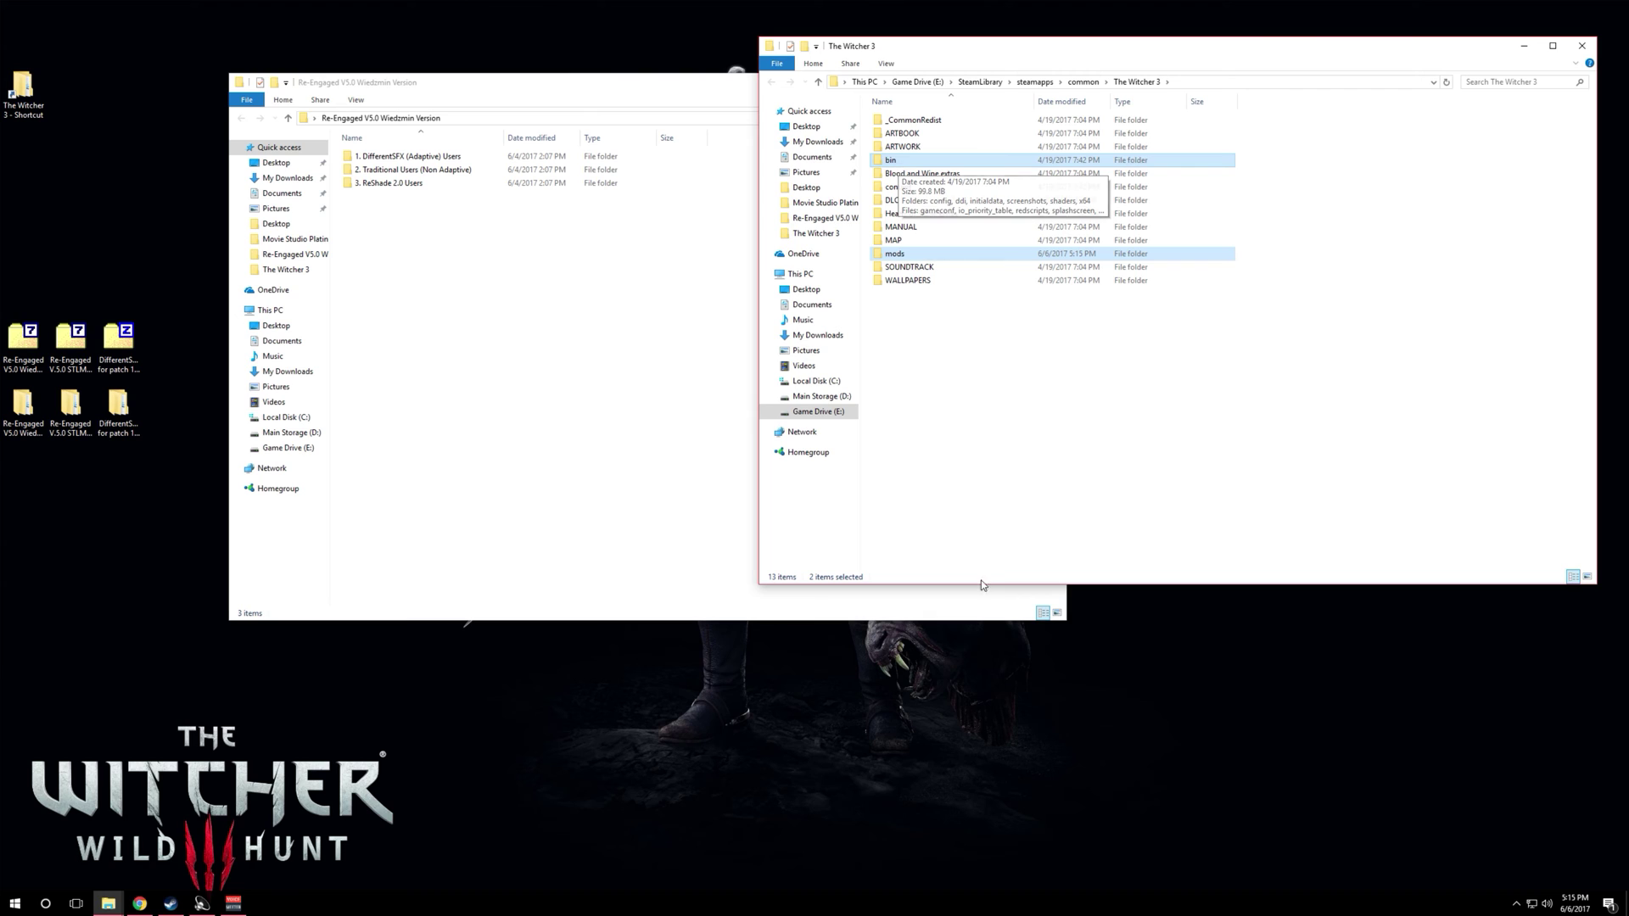
click(989, 448)
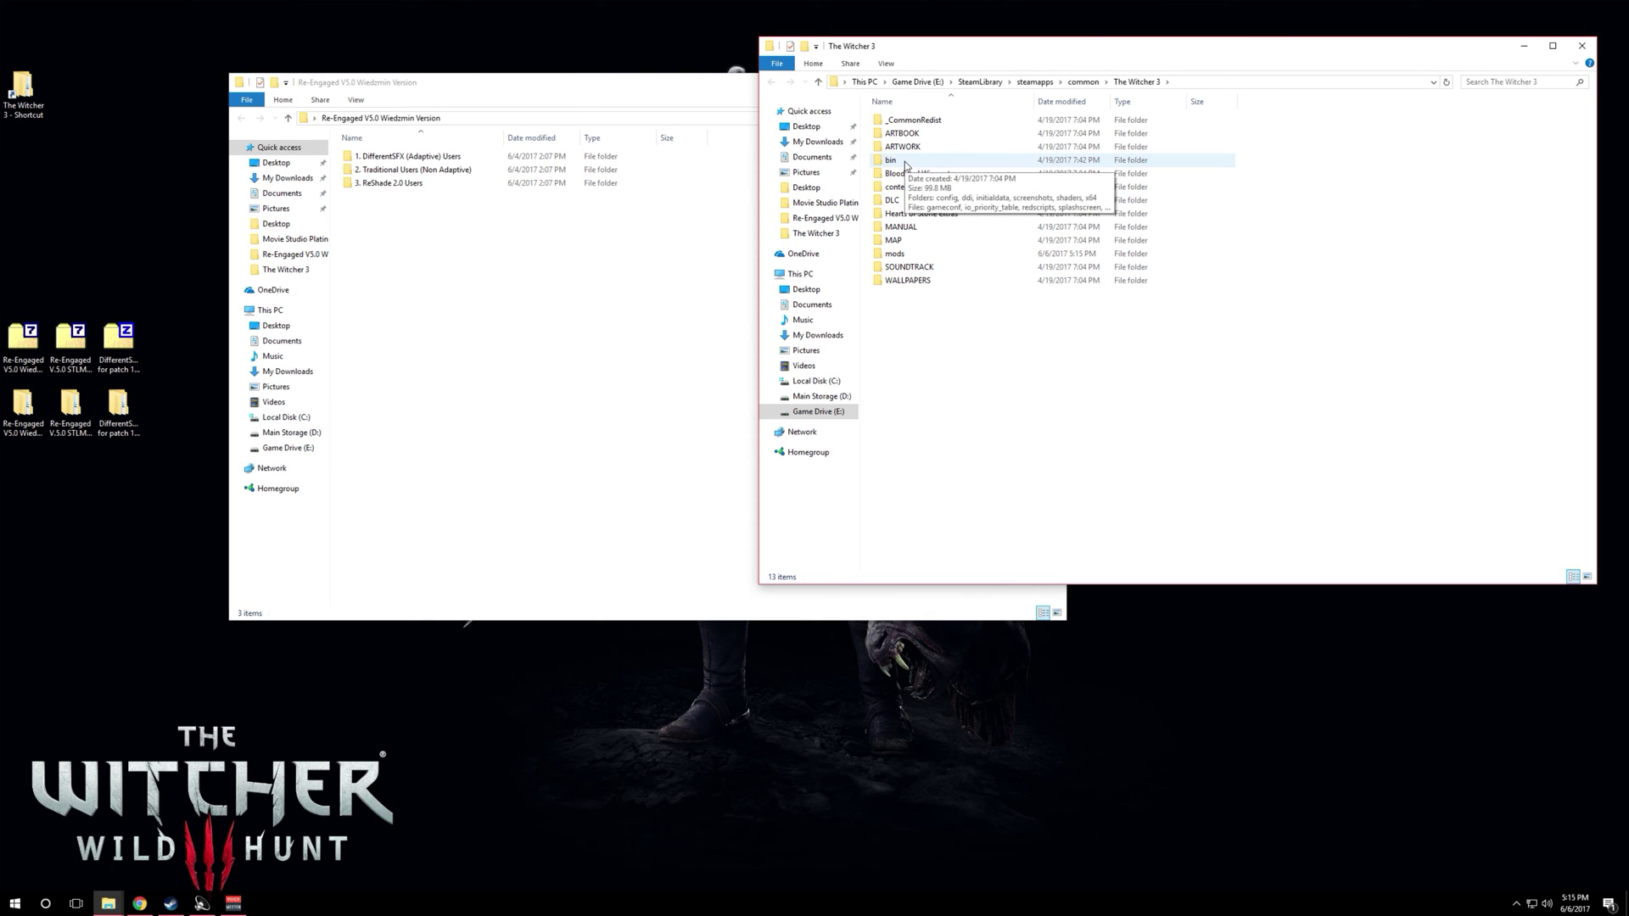
Open the x64 folder inside the game's bin folder
double_click(905, 163)
click(902, 190)
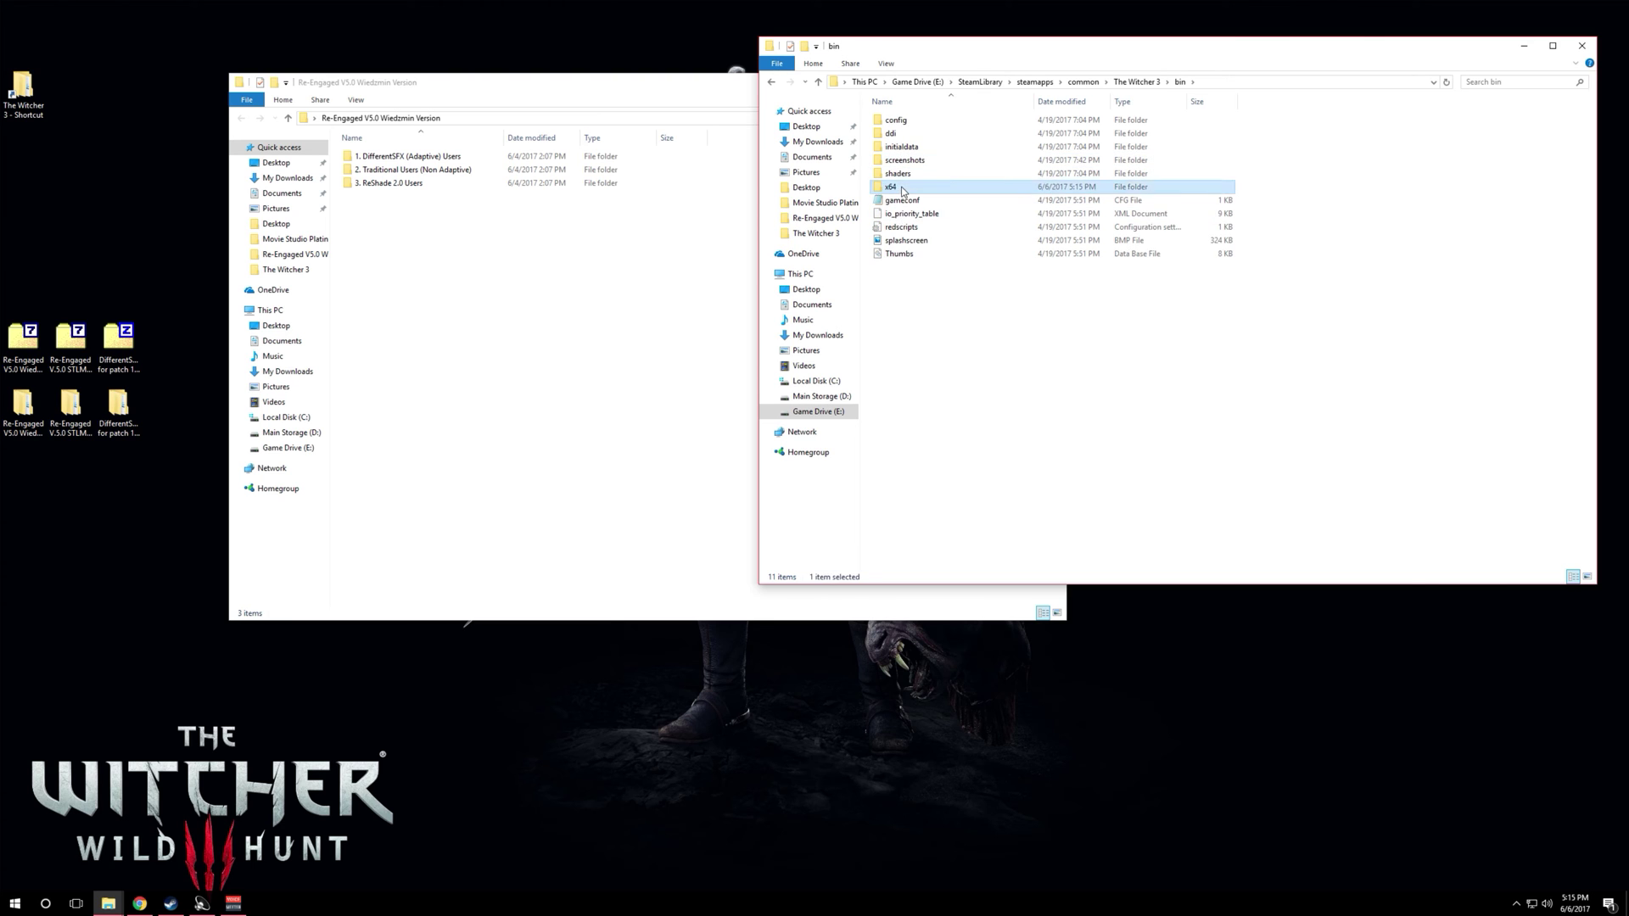
double_click(902, 190)
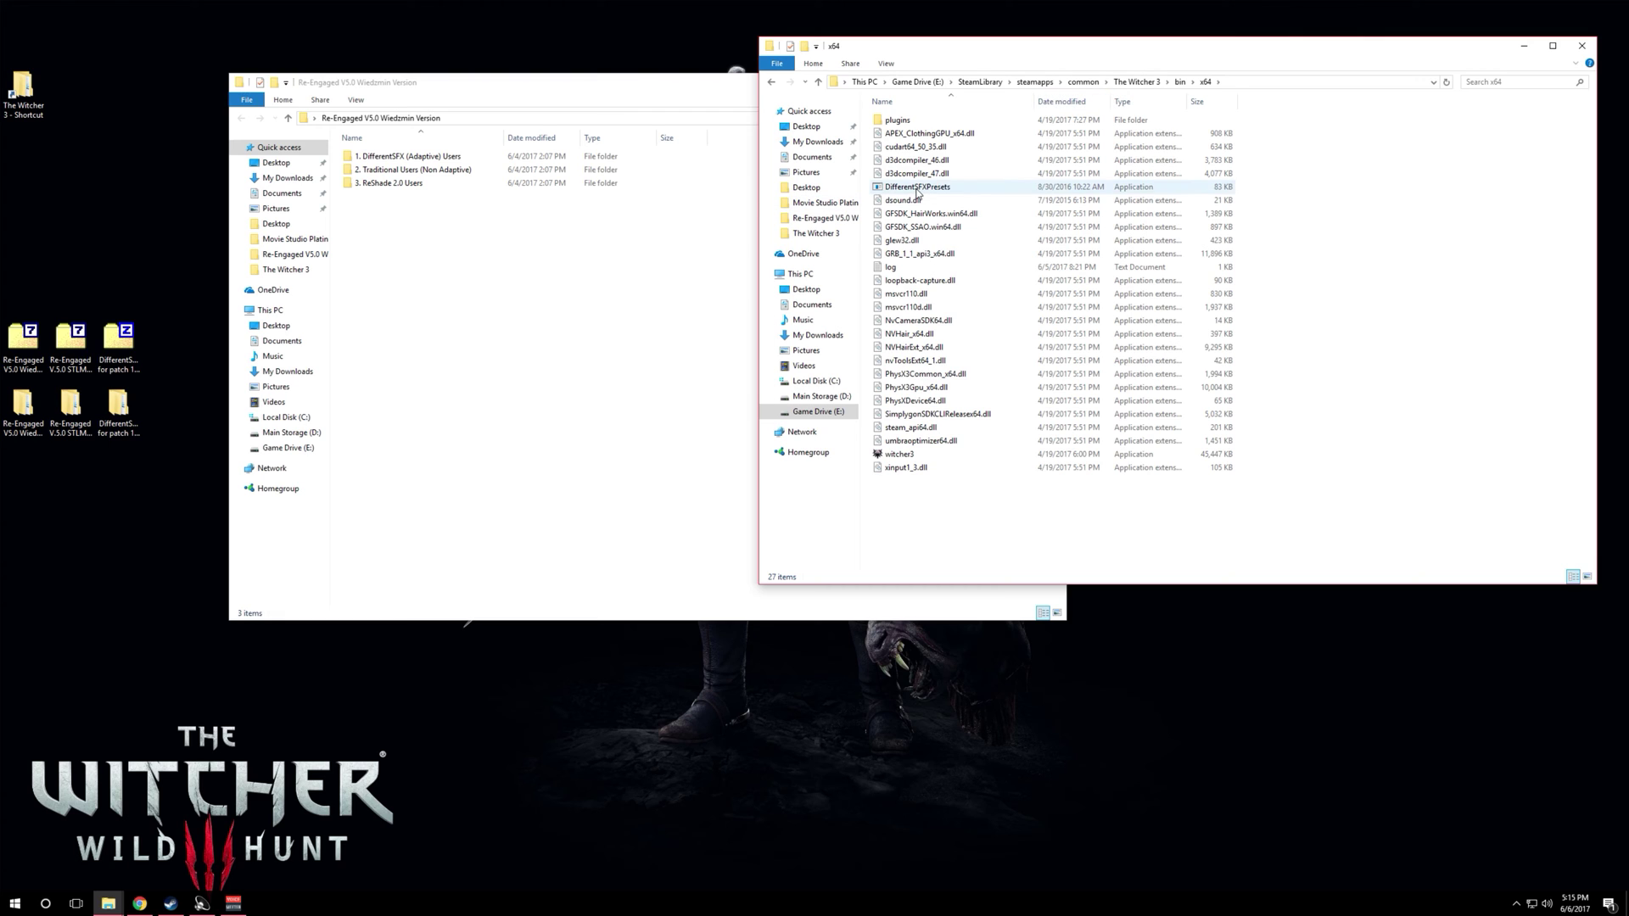
Copy LocationPresets, the ReShade folder, d3d11.dll and the ReShade file from the 1. DifferentSFX (Adaptive) Users folder
double_click(379, 158)
click(379, 161)
key(shift+Down)
key(shift+Down)
key(shift+Down)
right_click(423, 196)
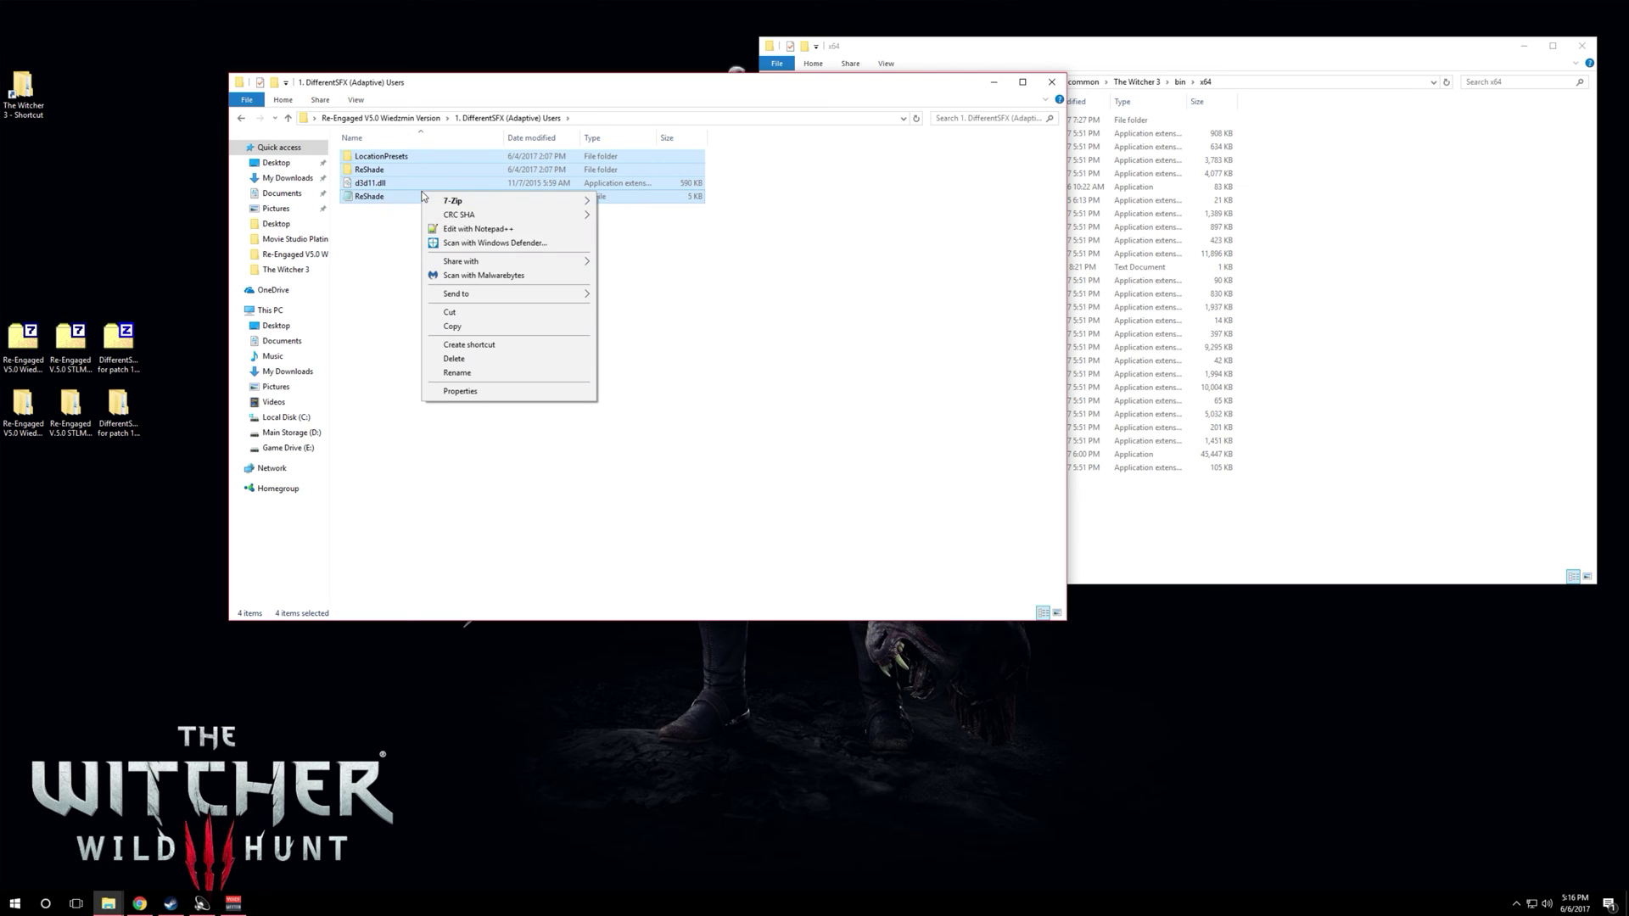
click(488, 329)
Minimize the Re-Engaged window and paste the four copied preset items into the game's x64 folder
click(995, 85)
right_click(1399, 274)
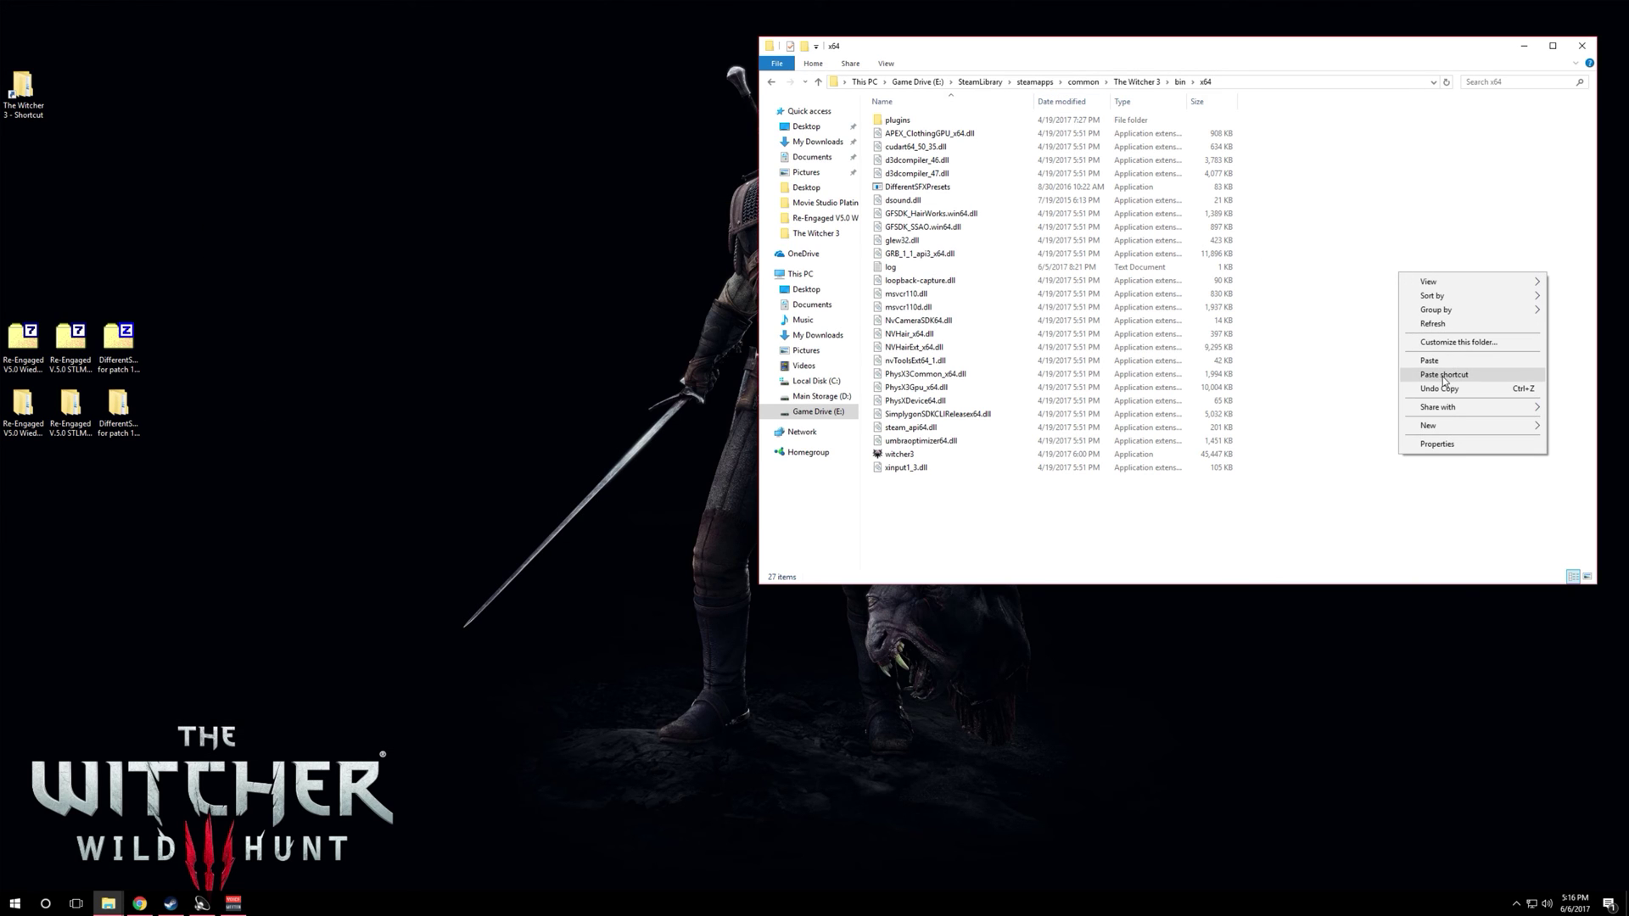
click(1429, 361)
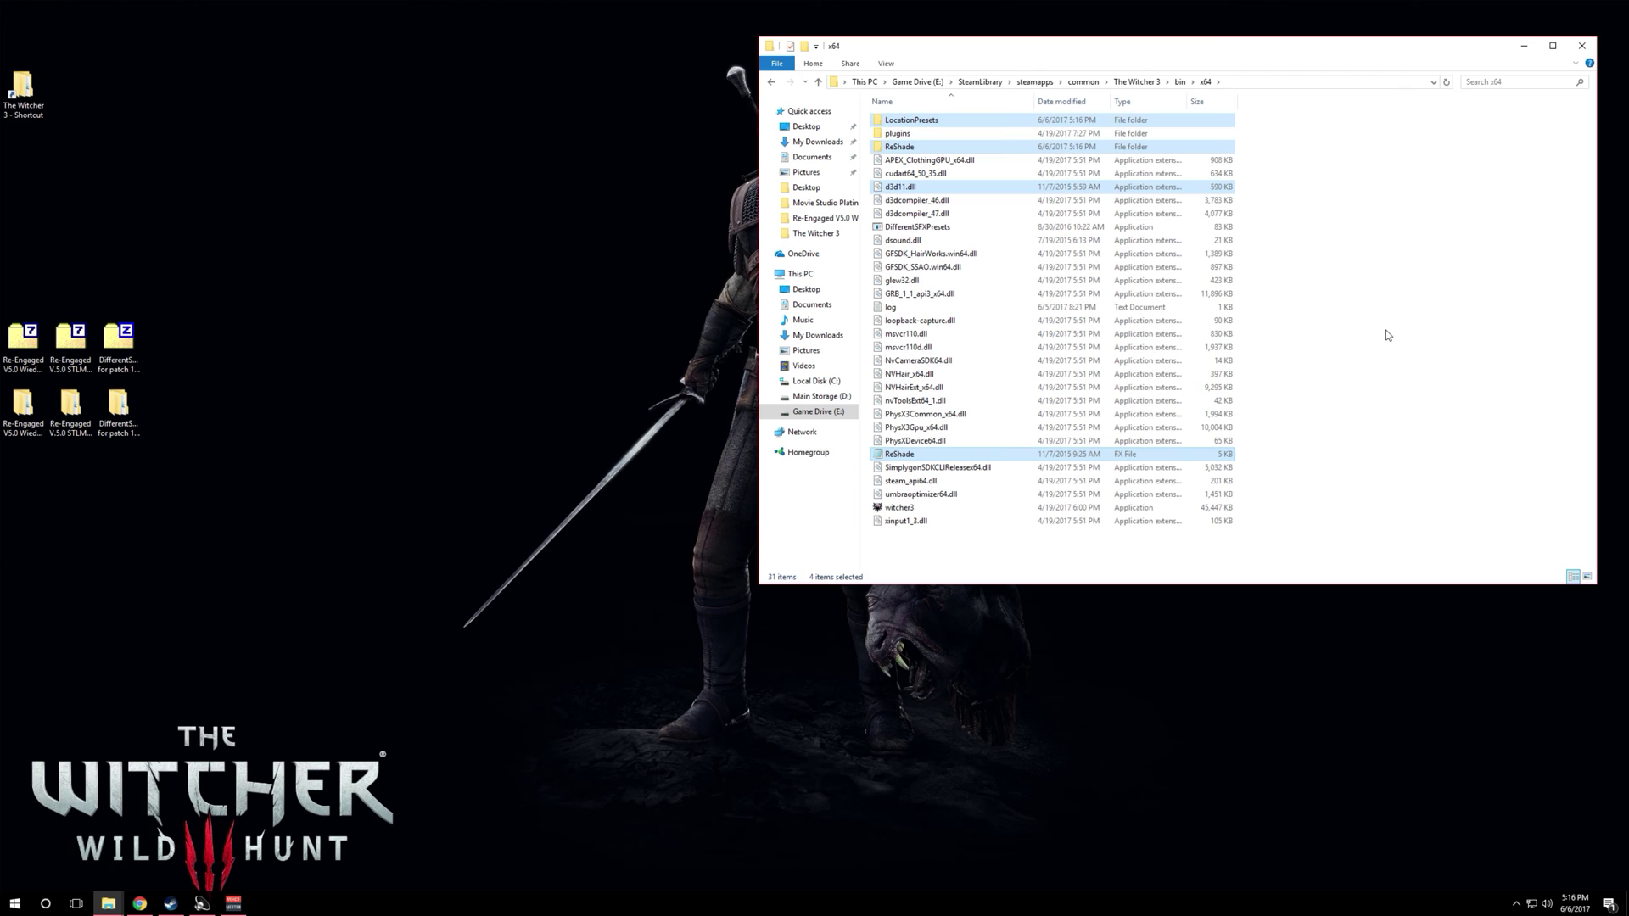
click(1362, 337)
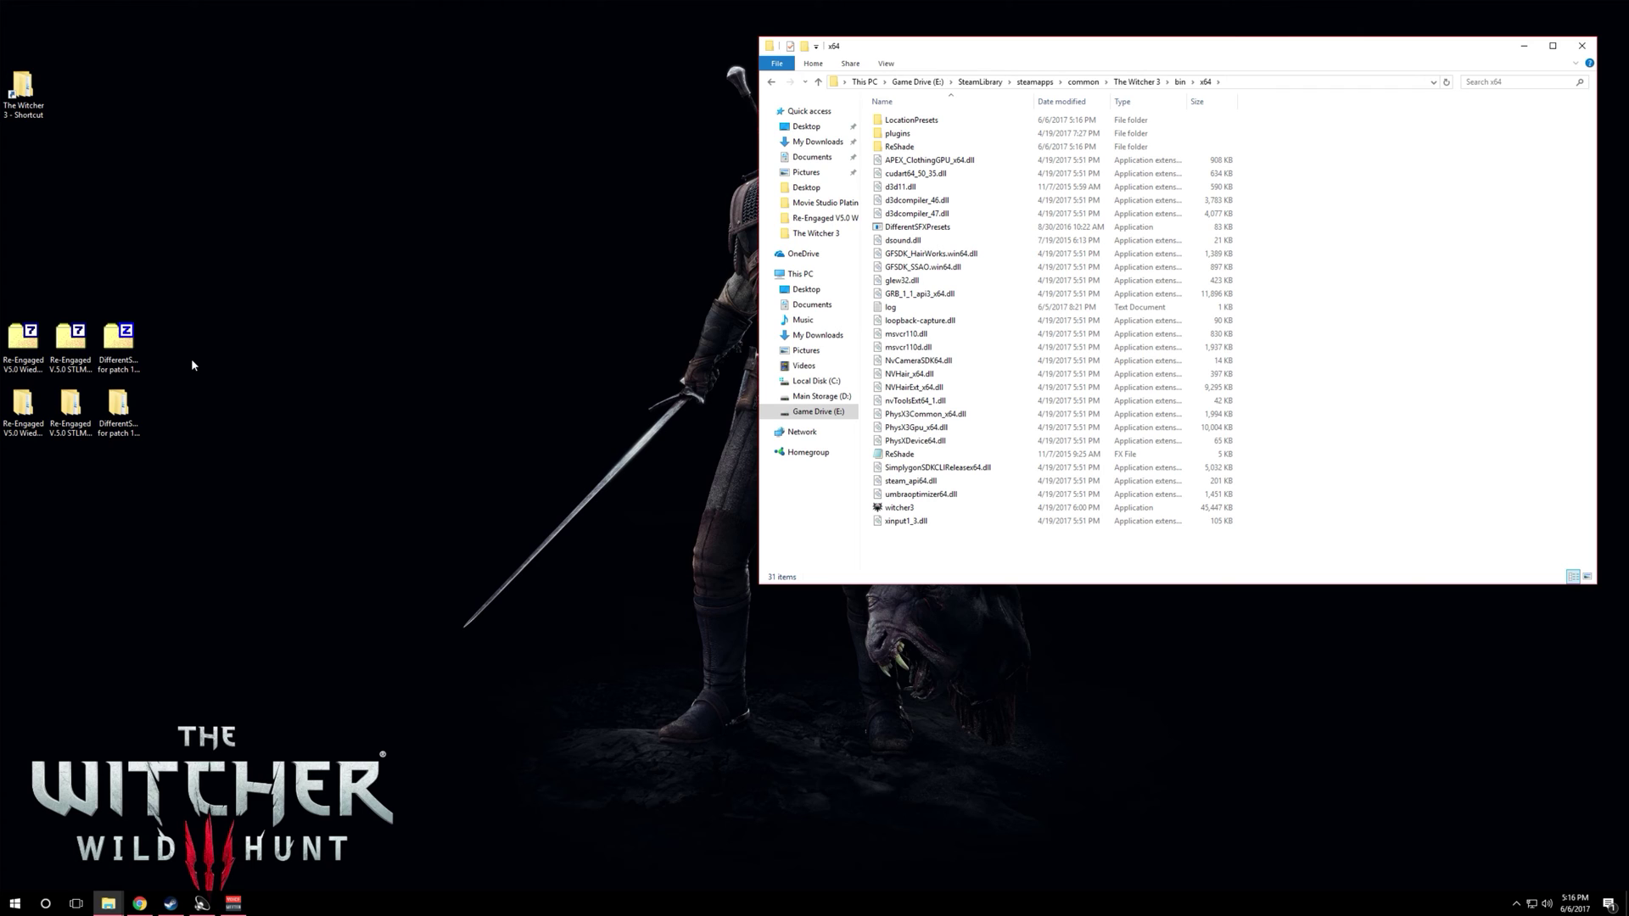
Inspect the contents of the pasted ReShade folder and of the ReShade folder inside LocationPresets
double_click(900, 147)
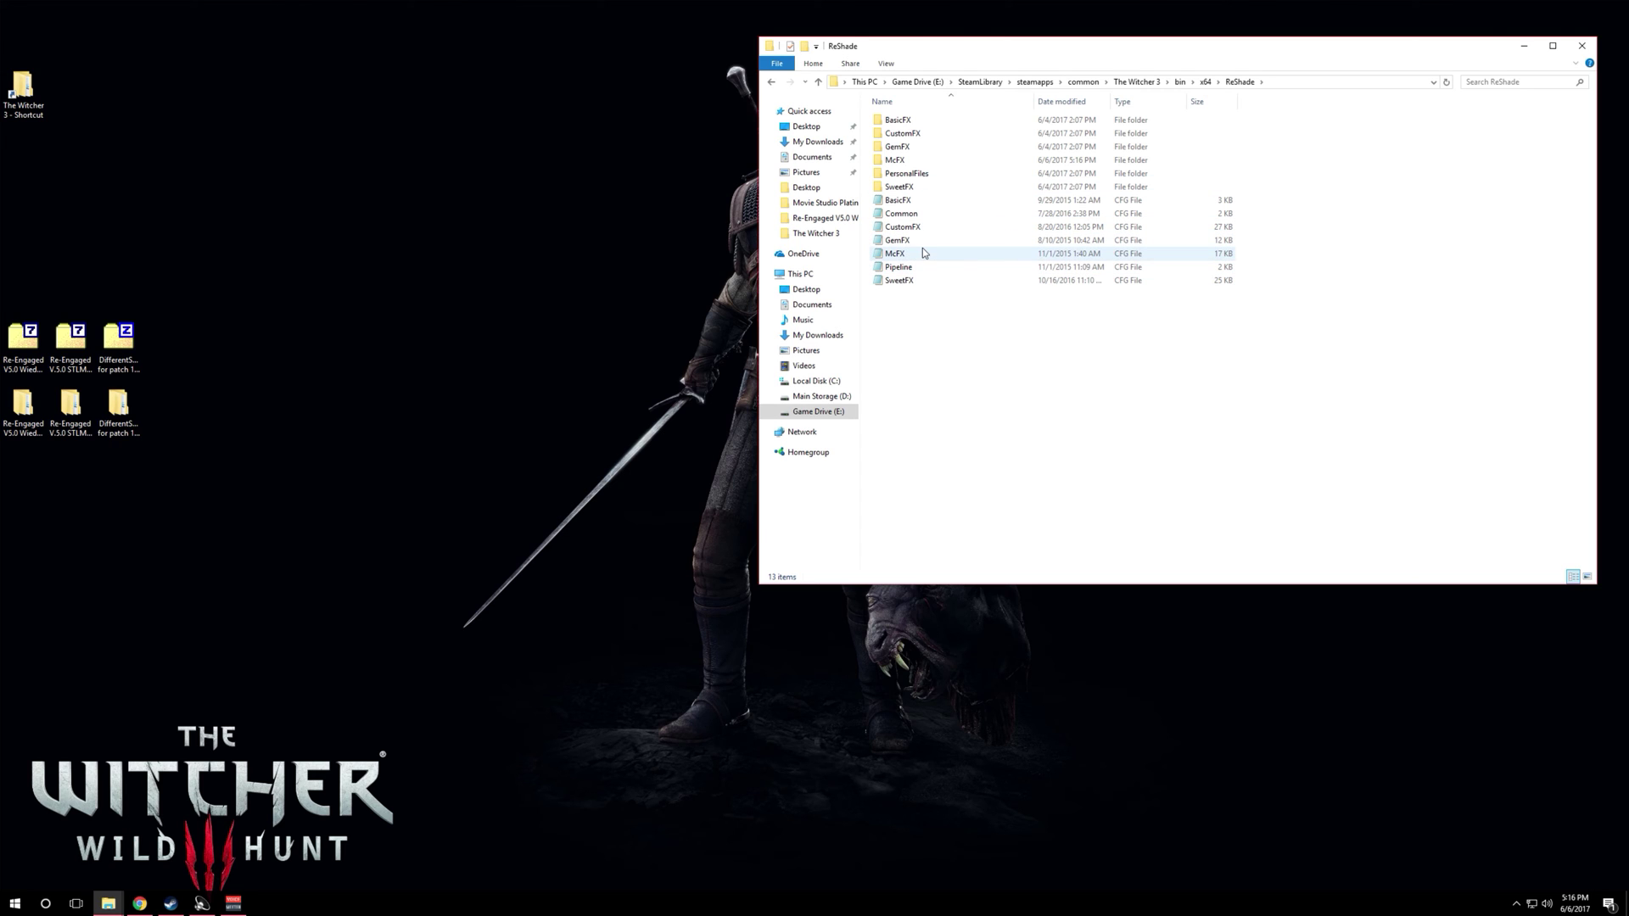
click(1205, 82)
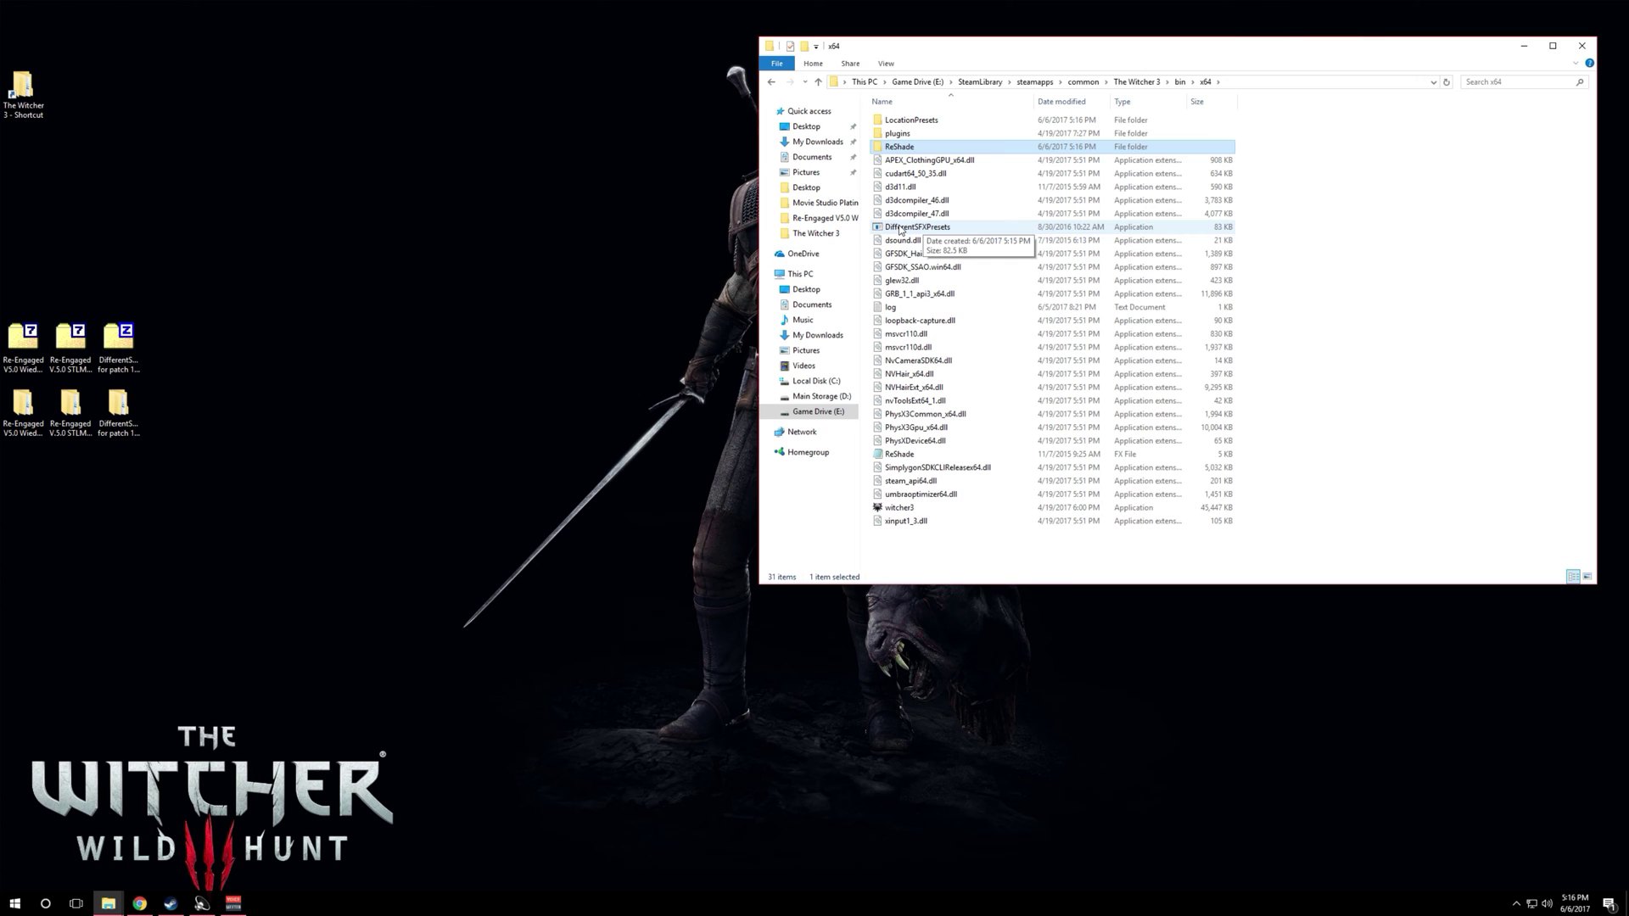
double_click(916, 124)
click(912, 123)
double_click(912, 123)
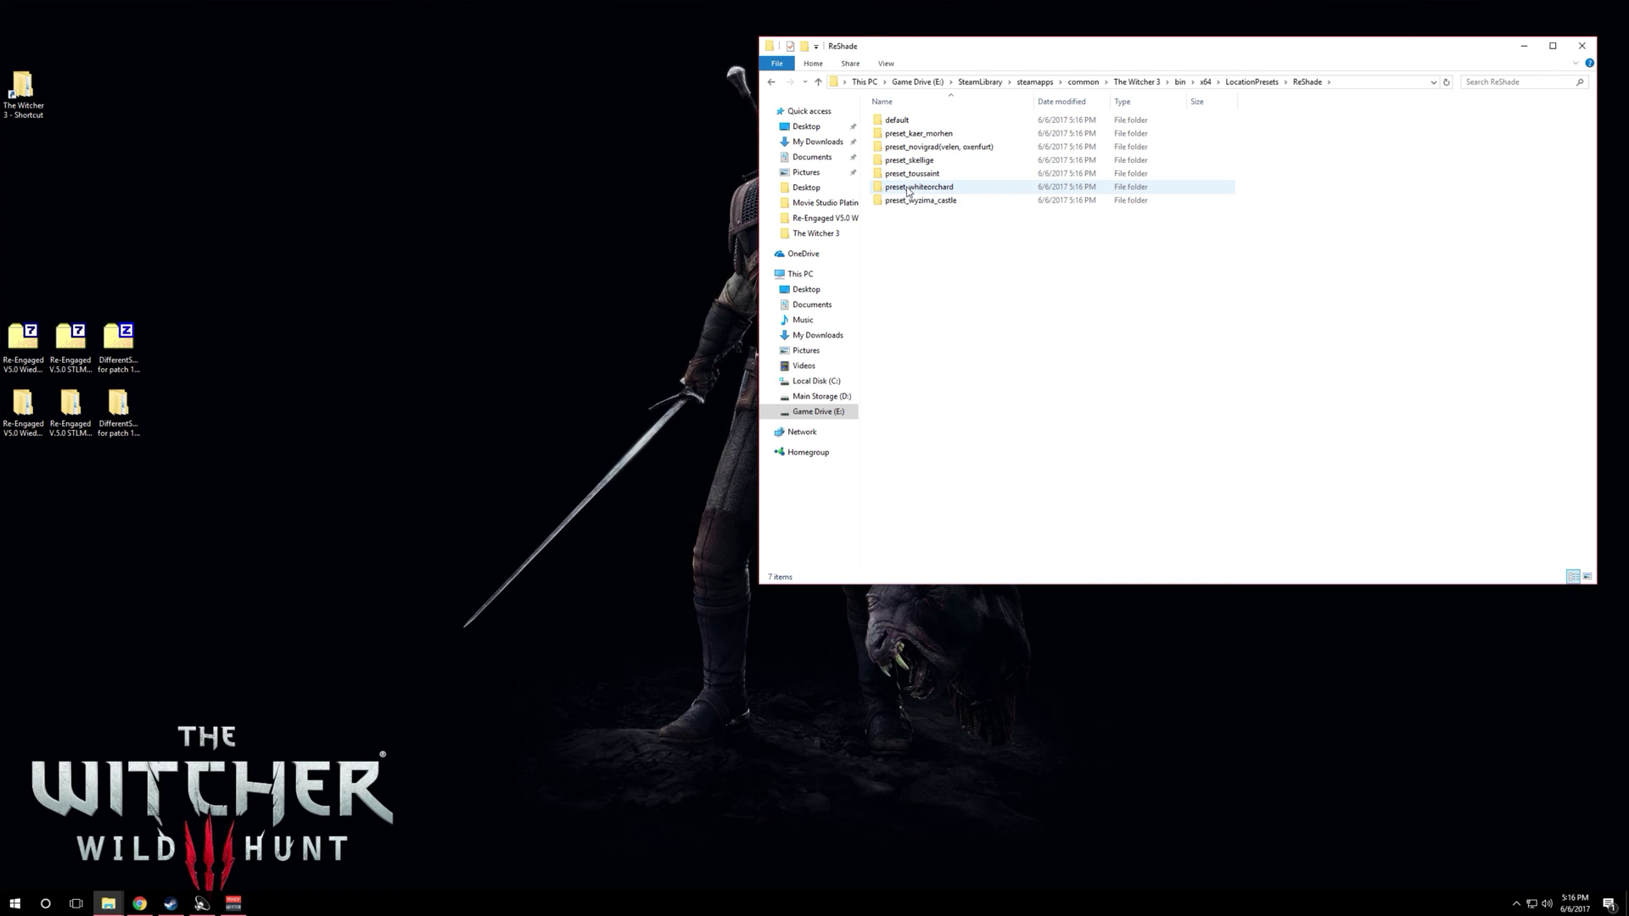
Examine the preset files in the preset_kaer_morhen folder and the contents of the main ReShade folder inside x64
double_click(921, 134)
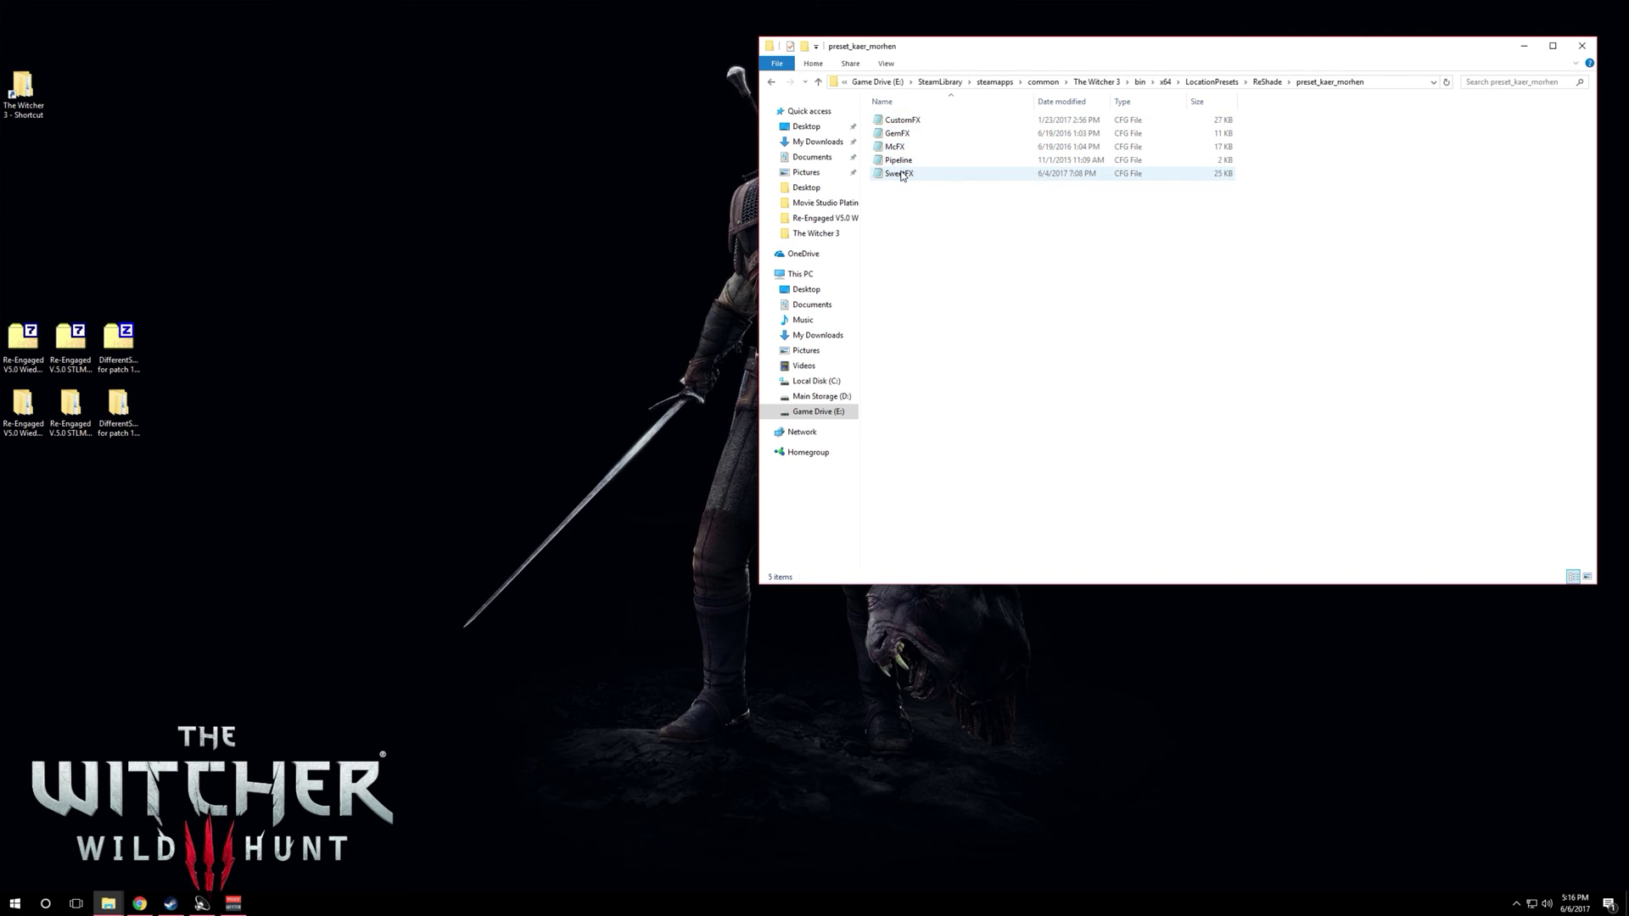
click(1164, 83)
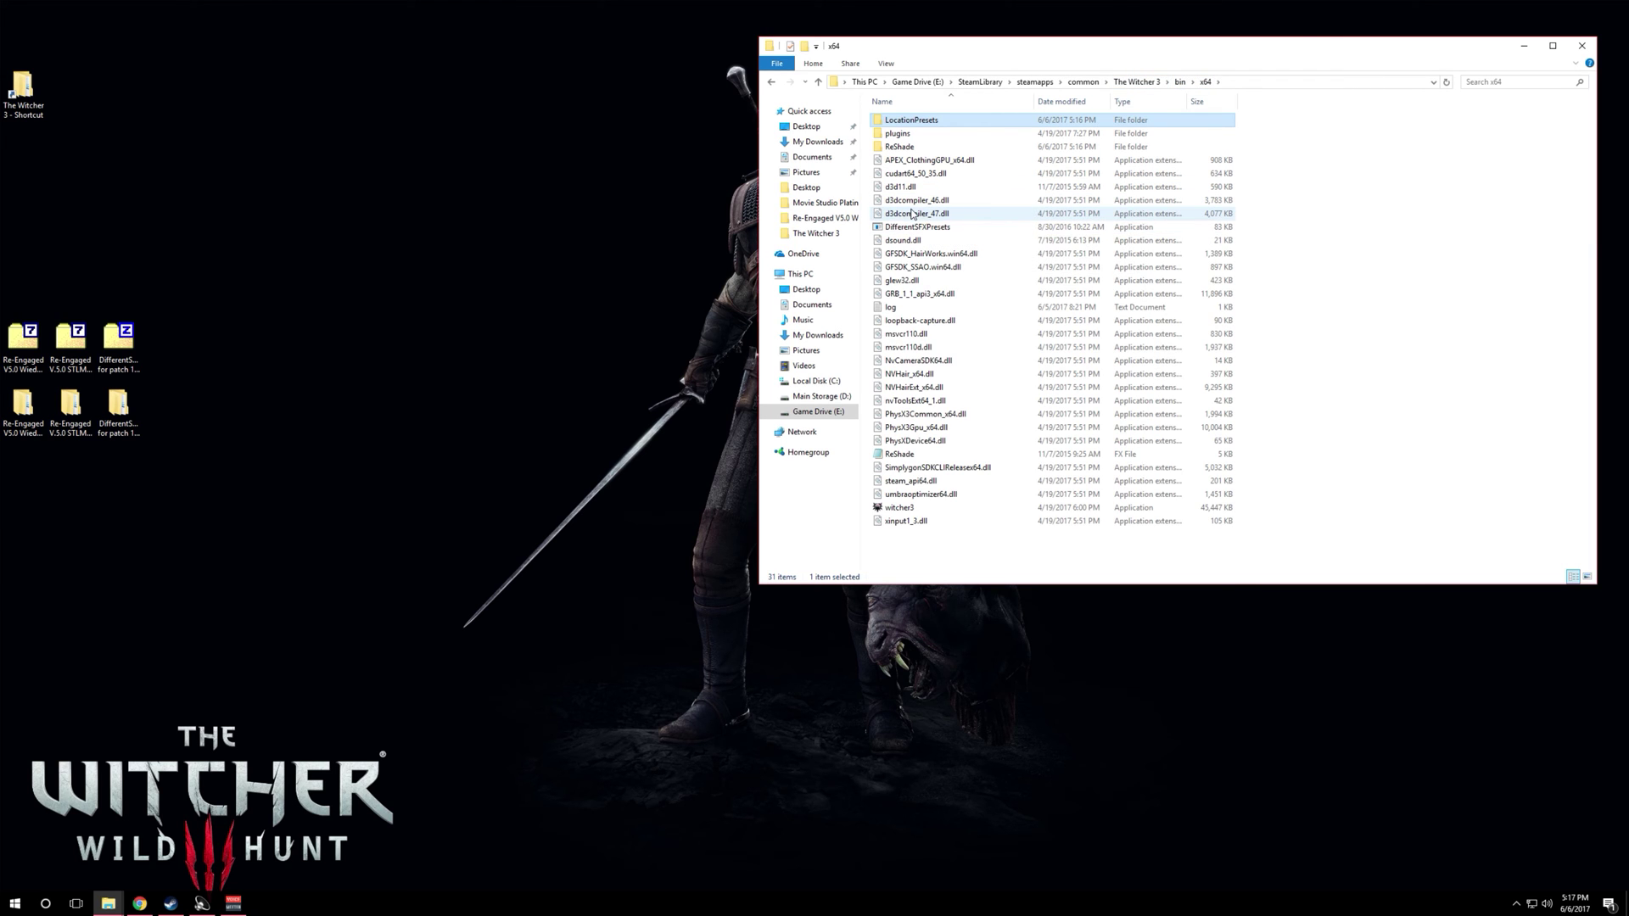
double_click(923, 122)
double_click(923, 120)
double_click(939, 136)
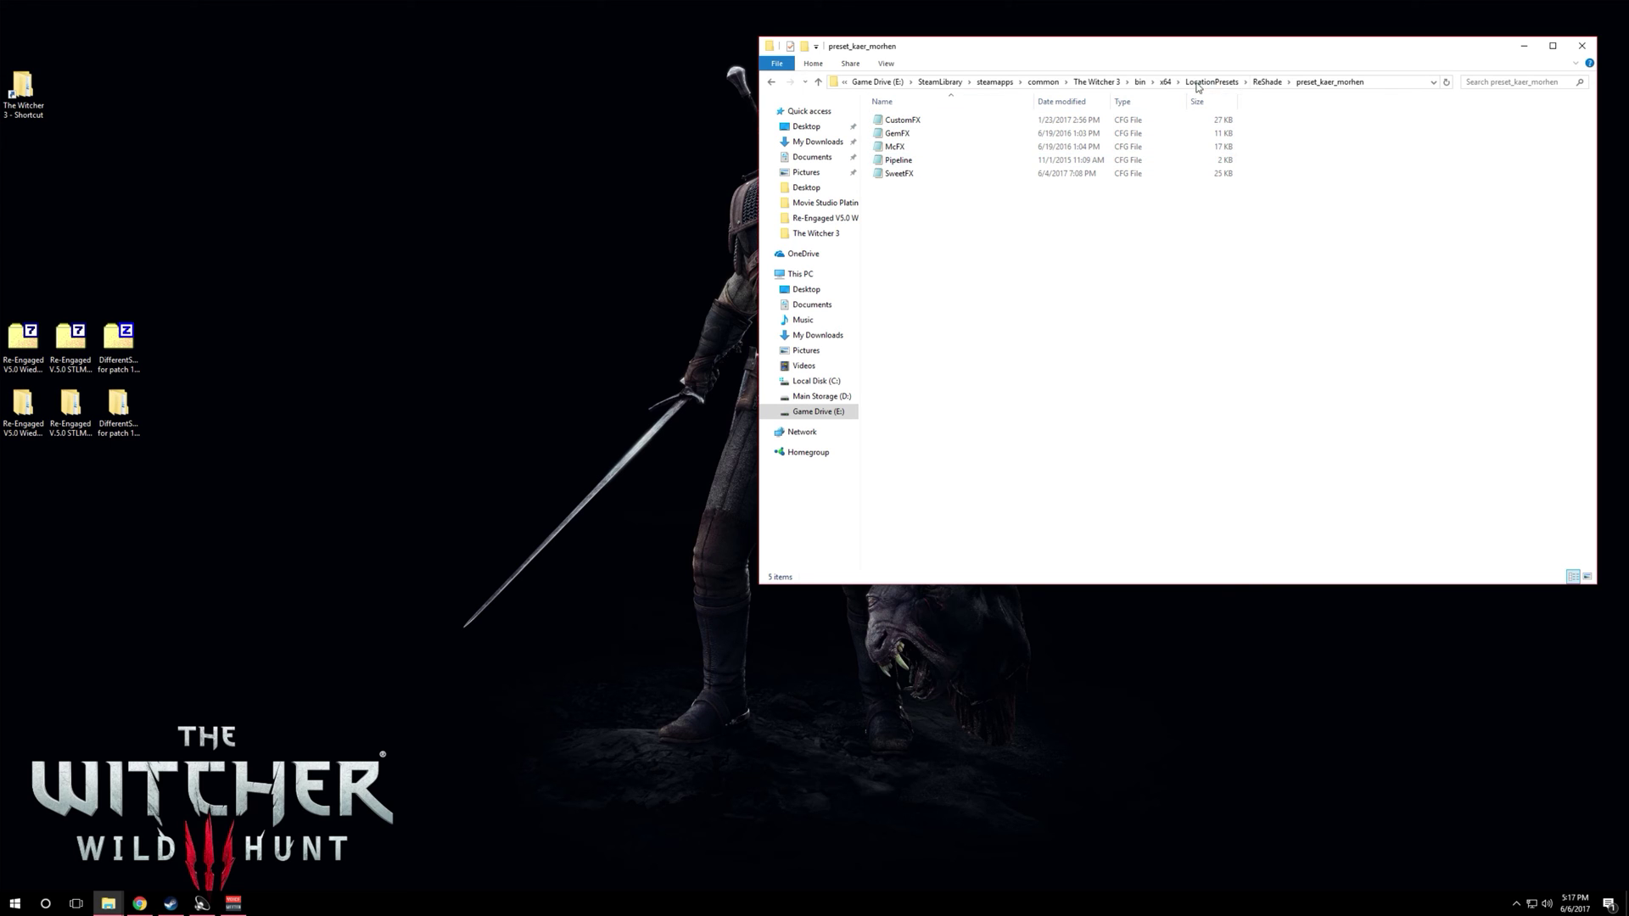
click(1165, 82)
double_click(918, 155)
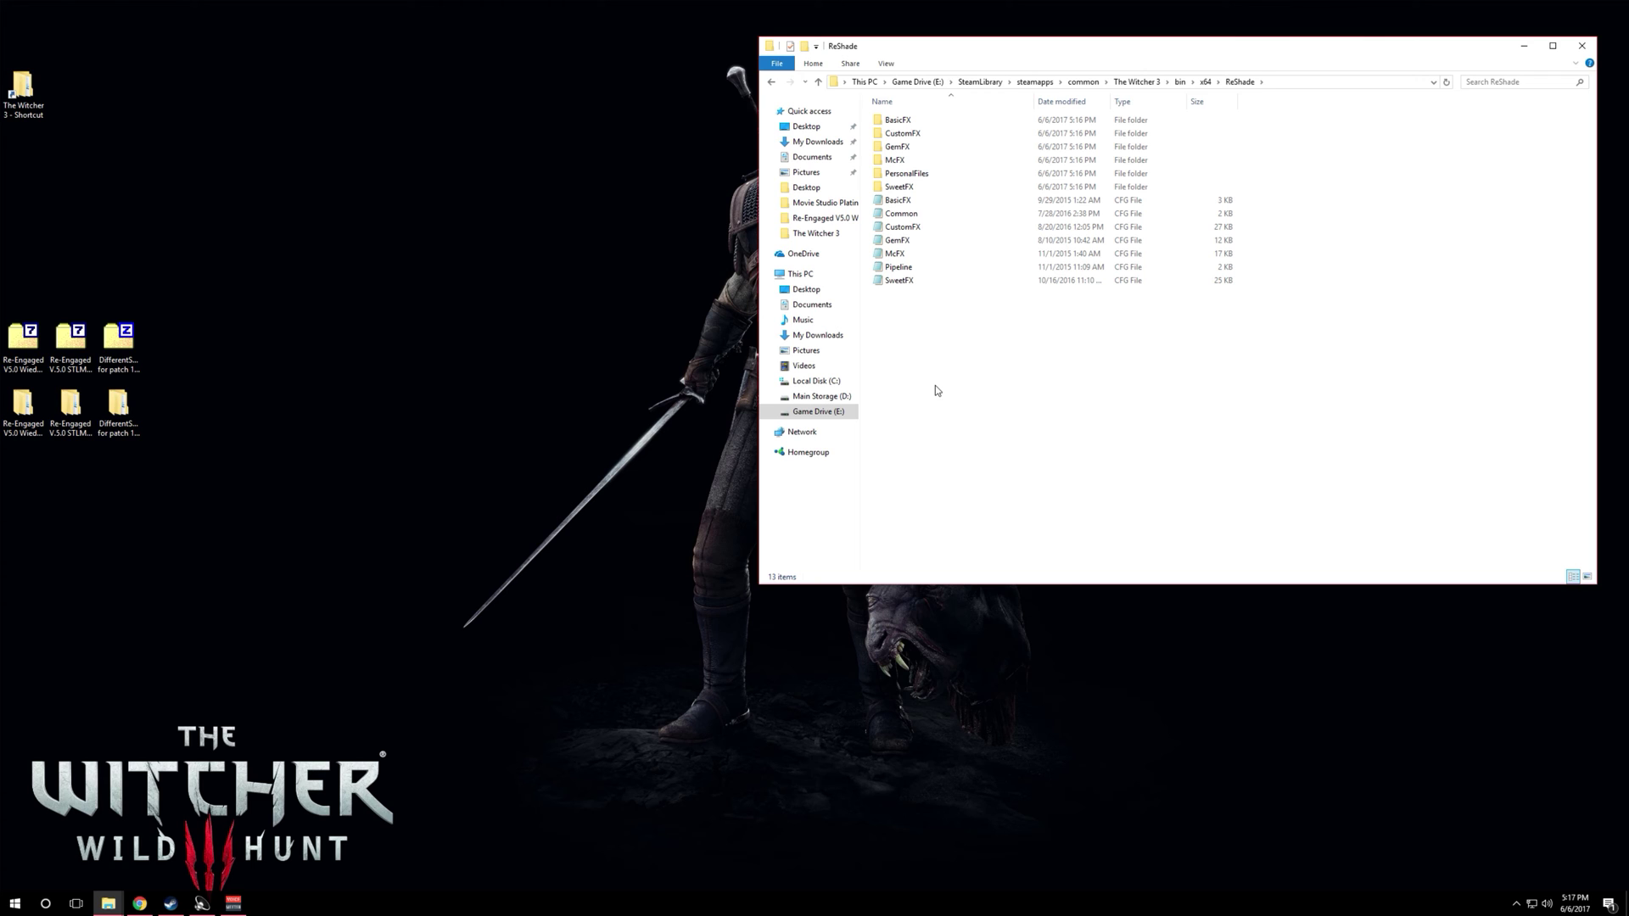
click(1204, 82)
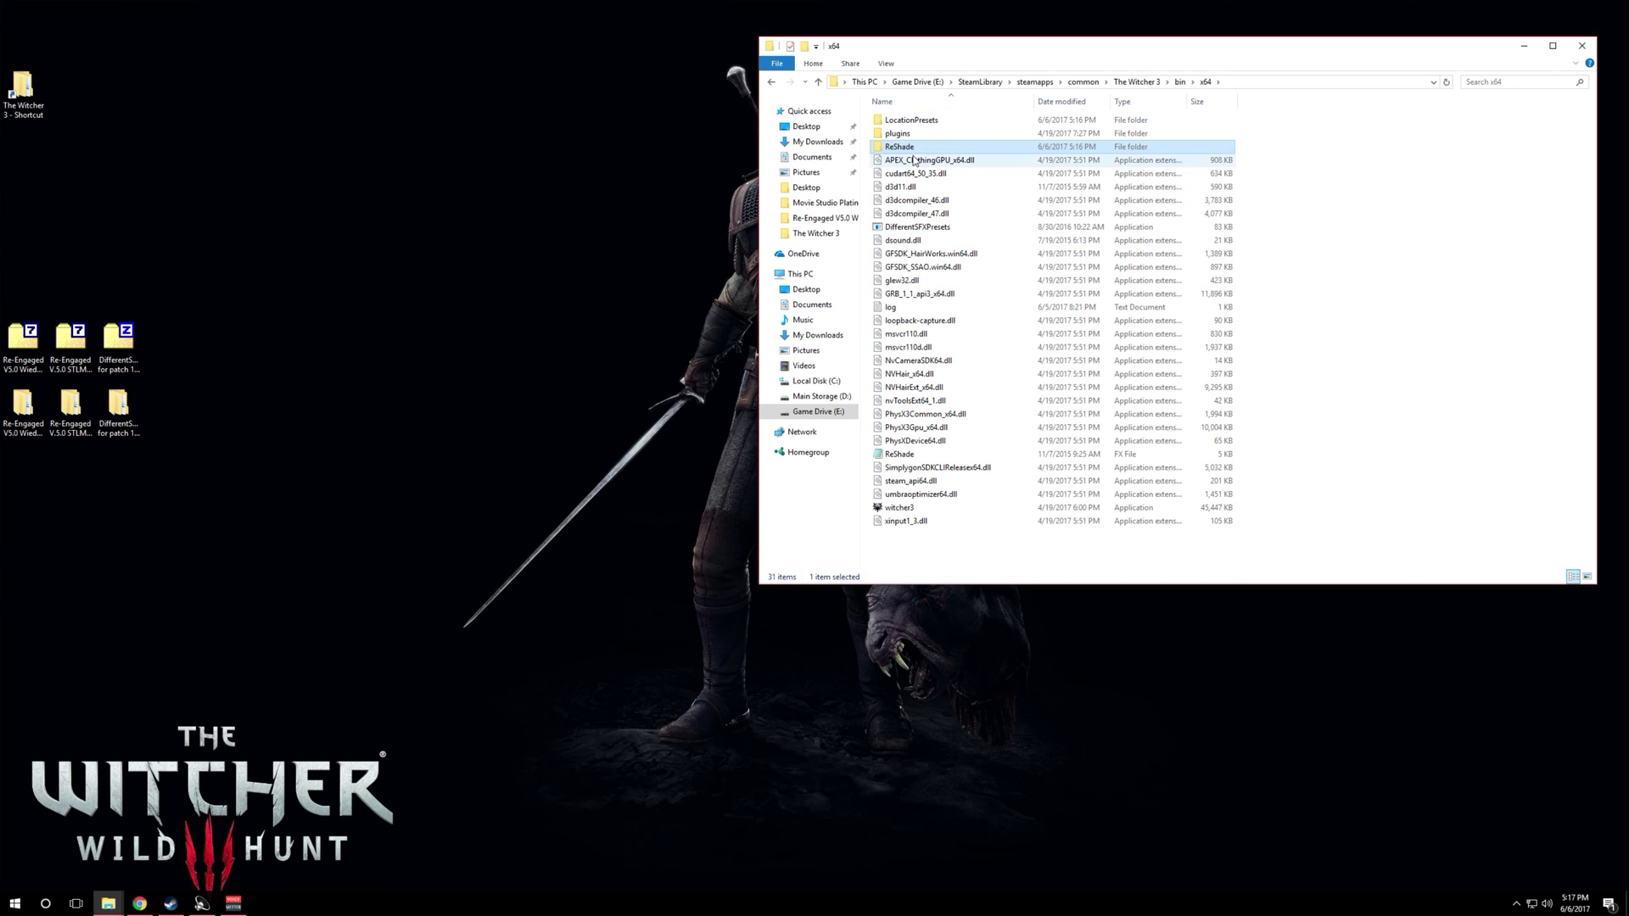
Copy the CustomFX, GemFX, McFX, Pipeline and SweetFX files from the preset_kaer_morhen folder inside LocationPresets
double_click(929, 124)
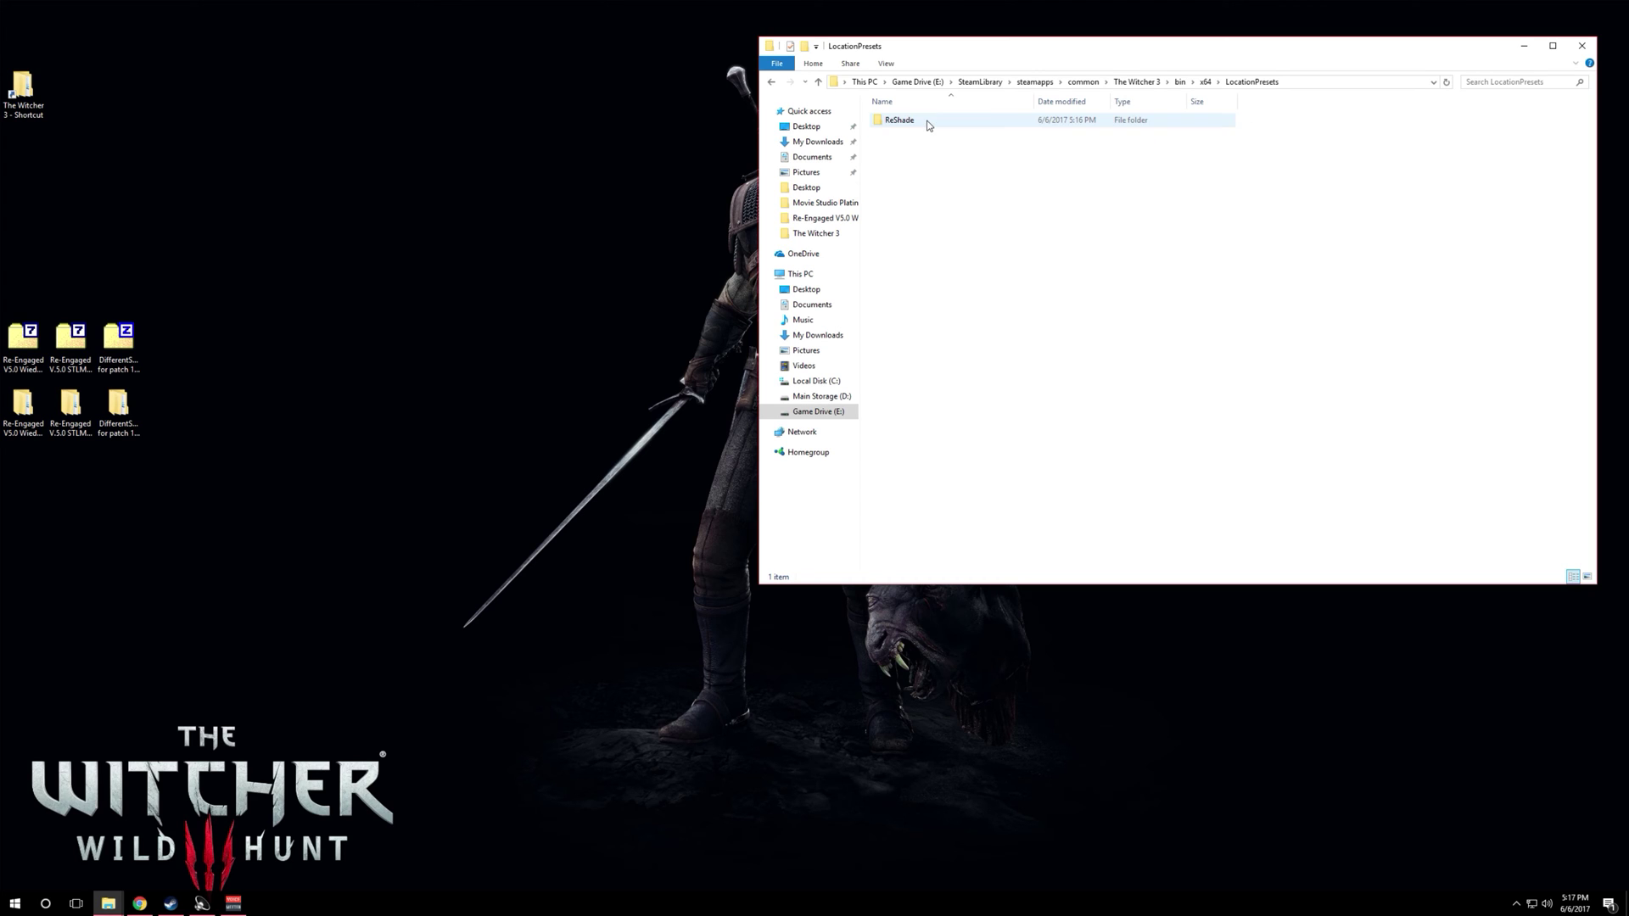
double_click(927, 122)
click(916, 138)
double_click(916, 135)
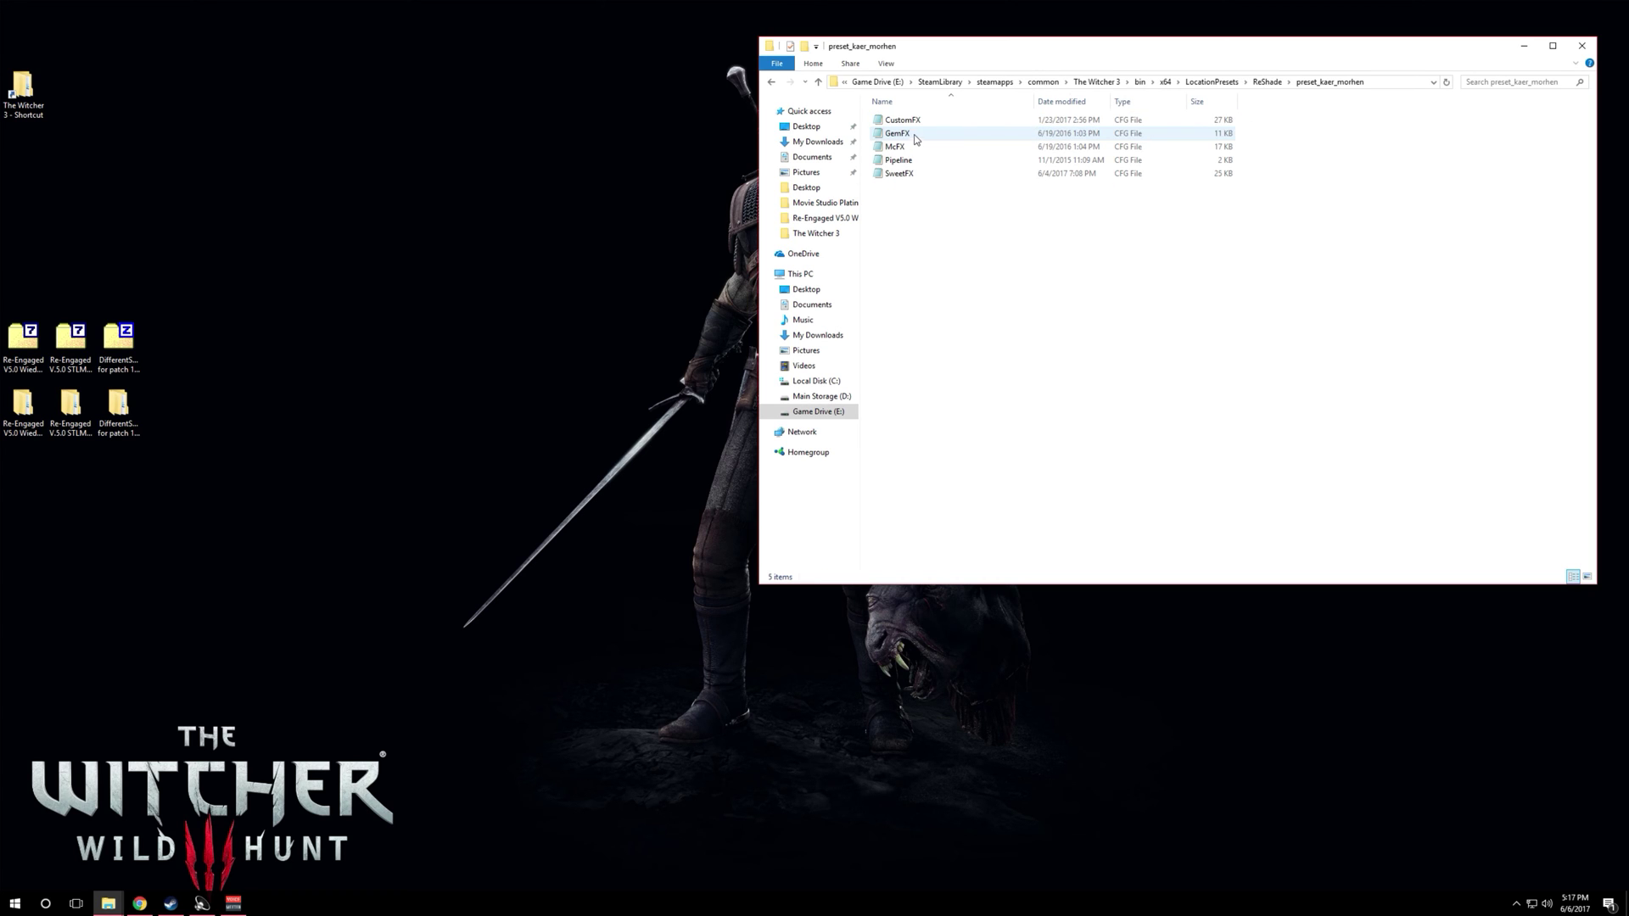
click(920, 123)
key(shift+Down)
key(shift+Down)
key(shift+Down)
key(shift+Down)
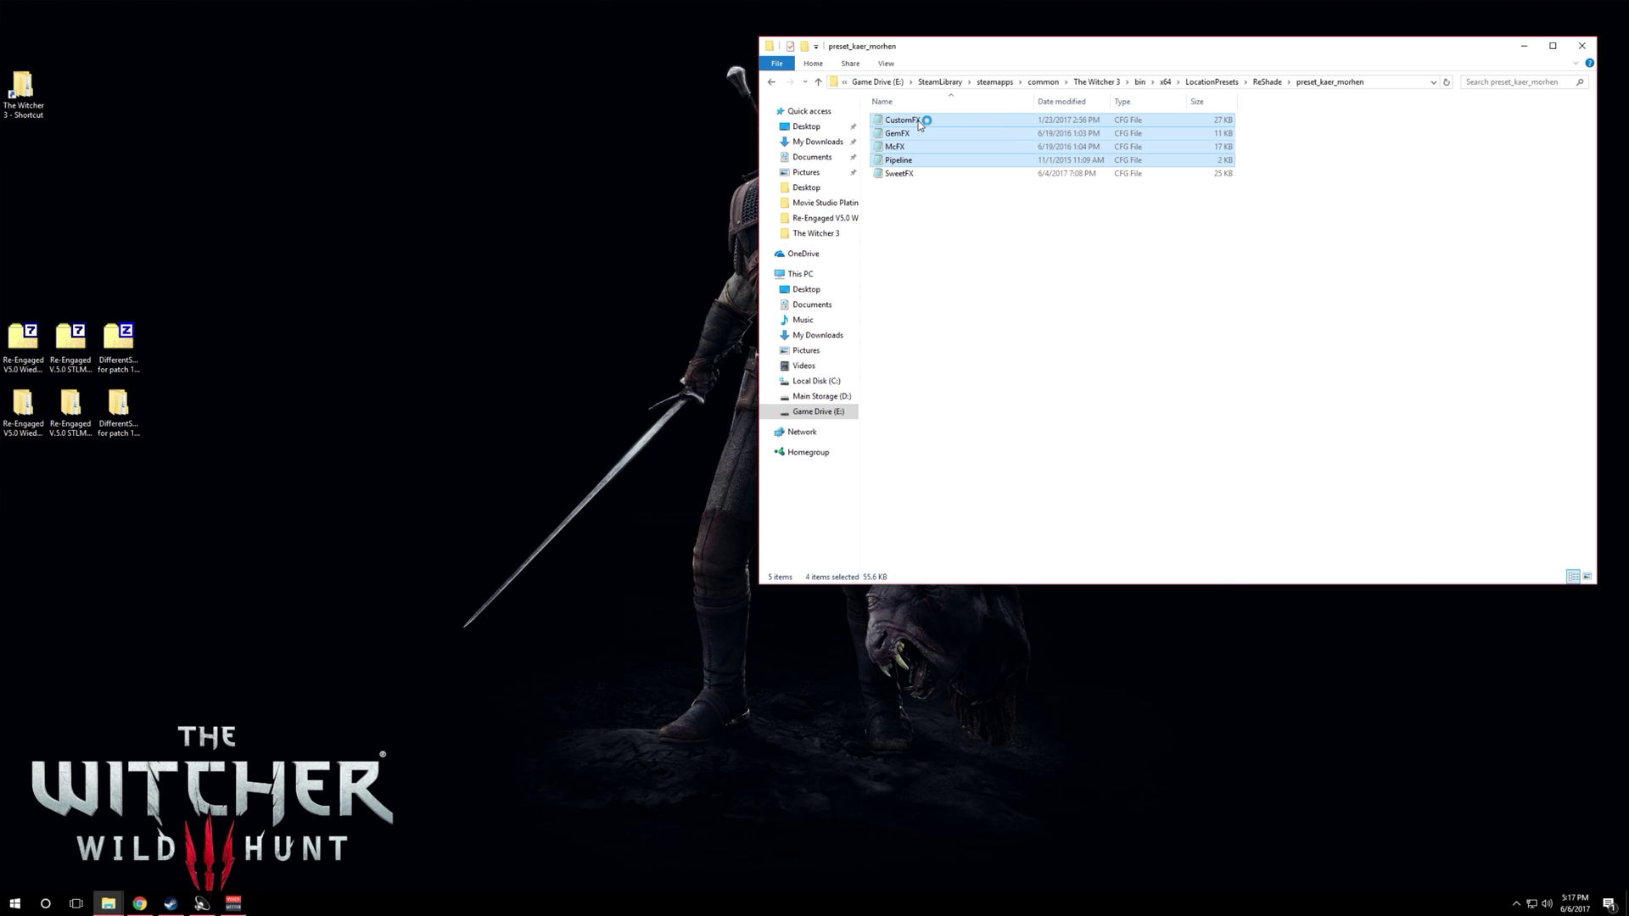
right_click(918, 121)
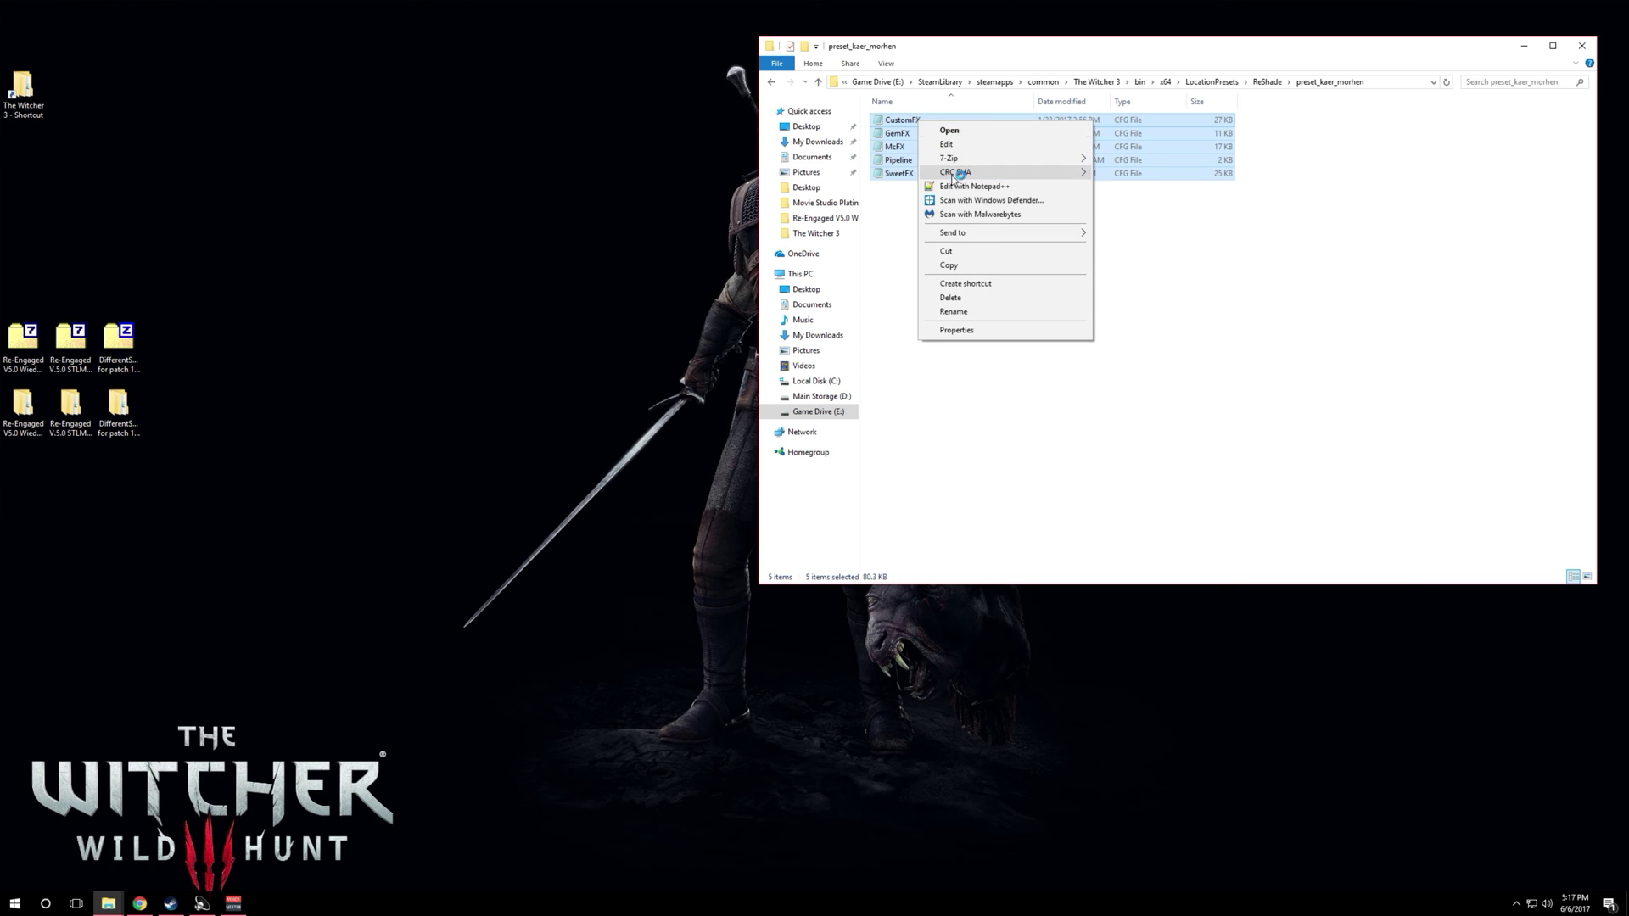
click(948, 265)
Paste the five copied preset files into the ReShade folder directly inside x64, replacing the existing files there
click(1178, 85)
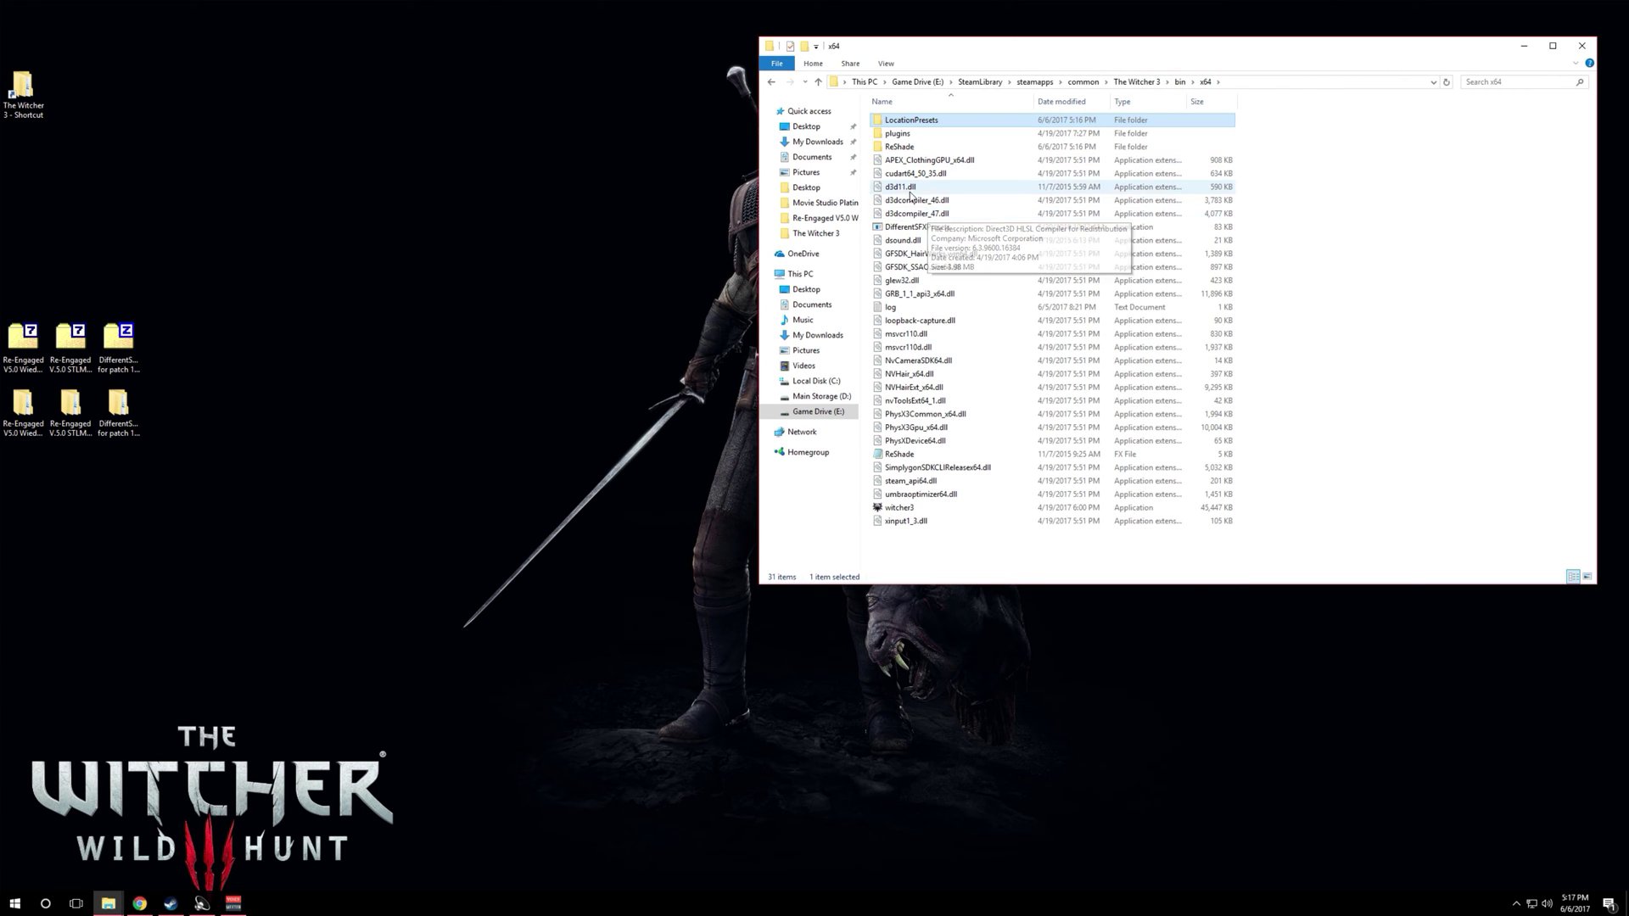
double_click(901, 153)
right_click(945, 349)
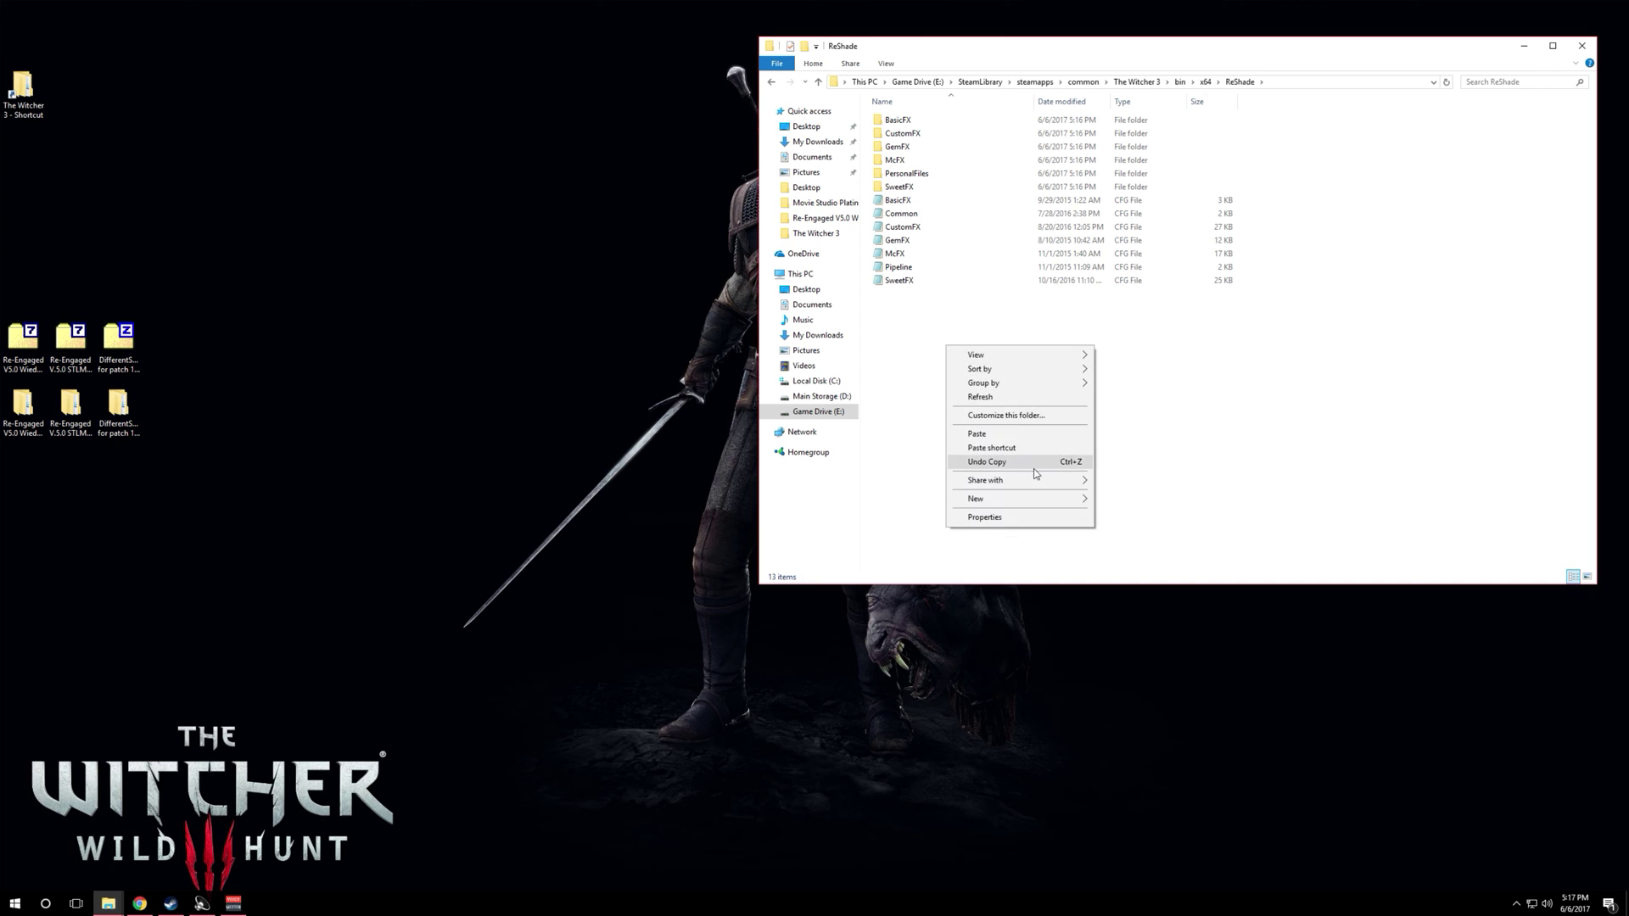
click(975, 434)
click(717, 352)
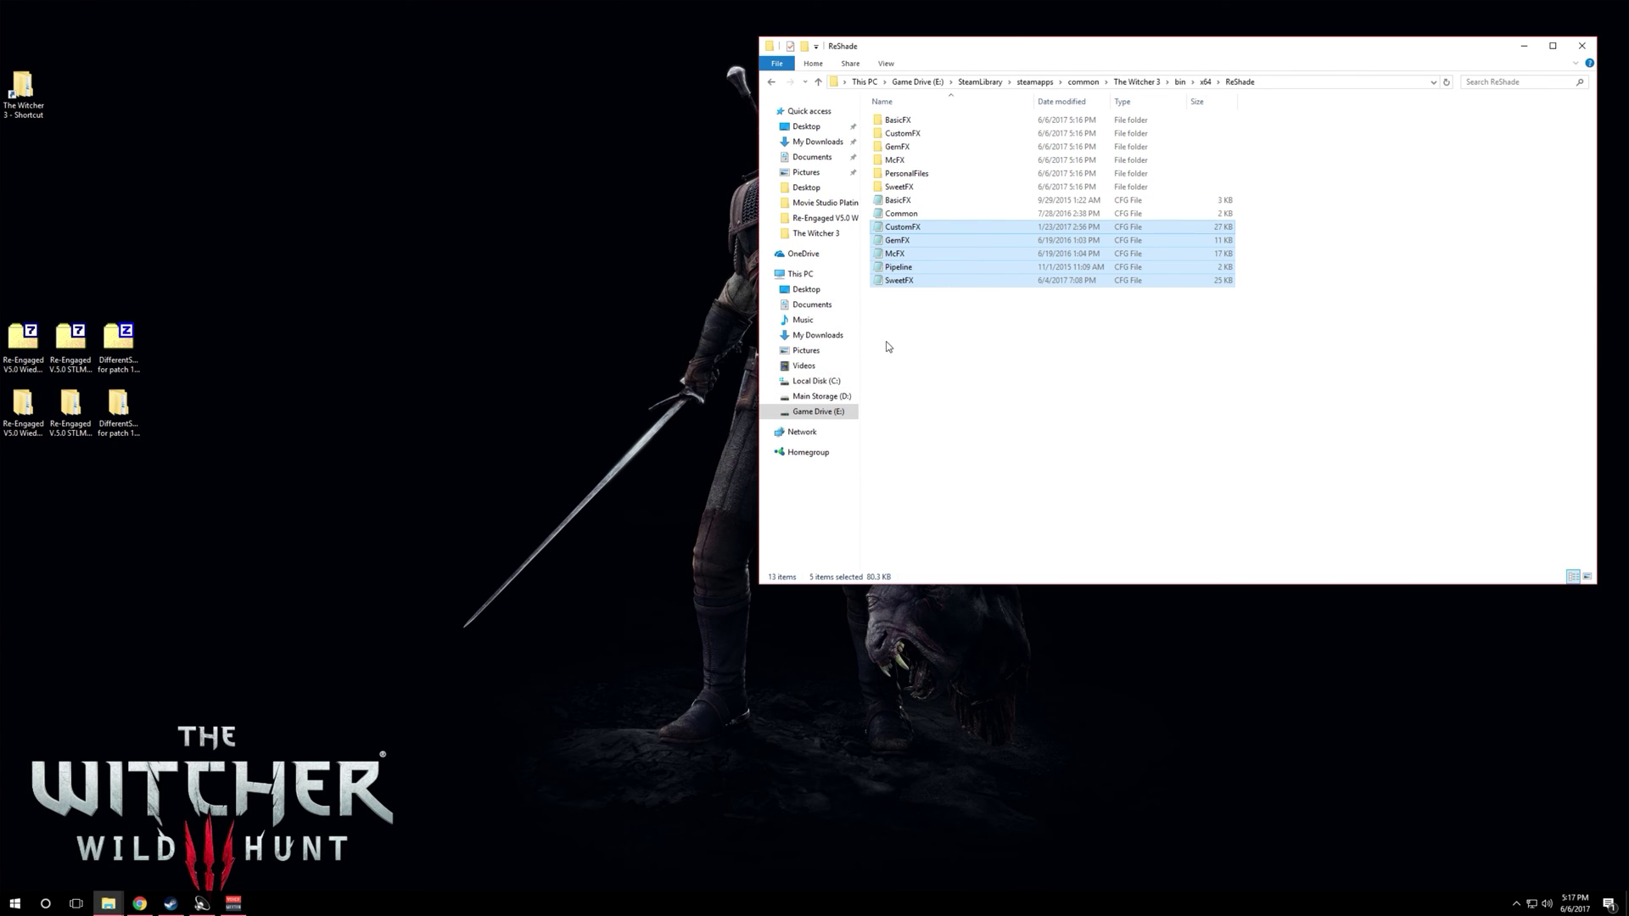
Run DifferentSFXPresets from the game's x64 folder, reposition its console window and close it
click(1205, 81)
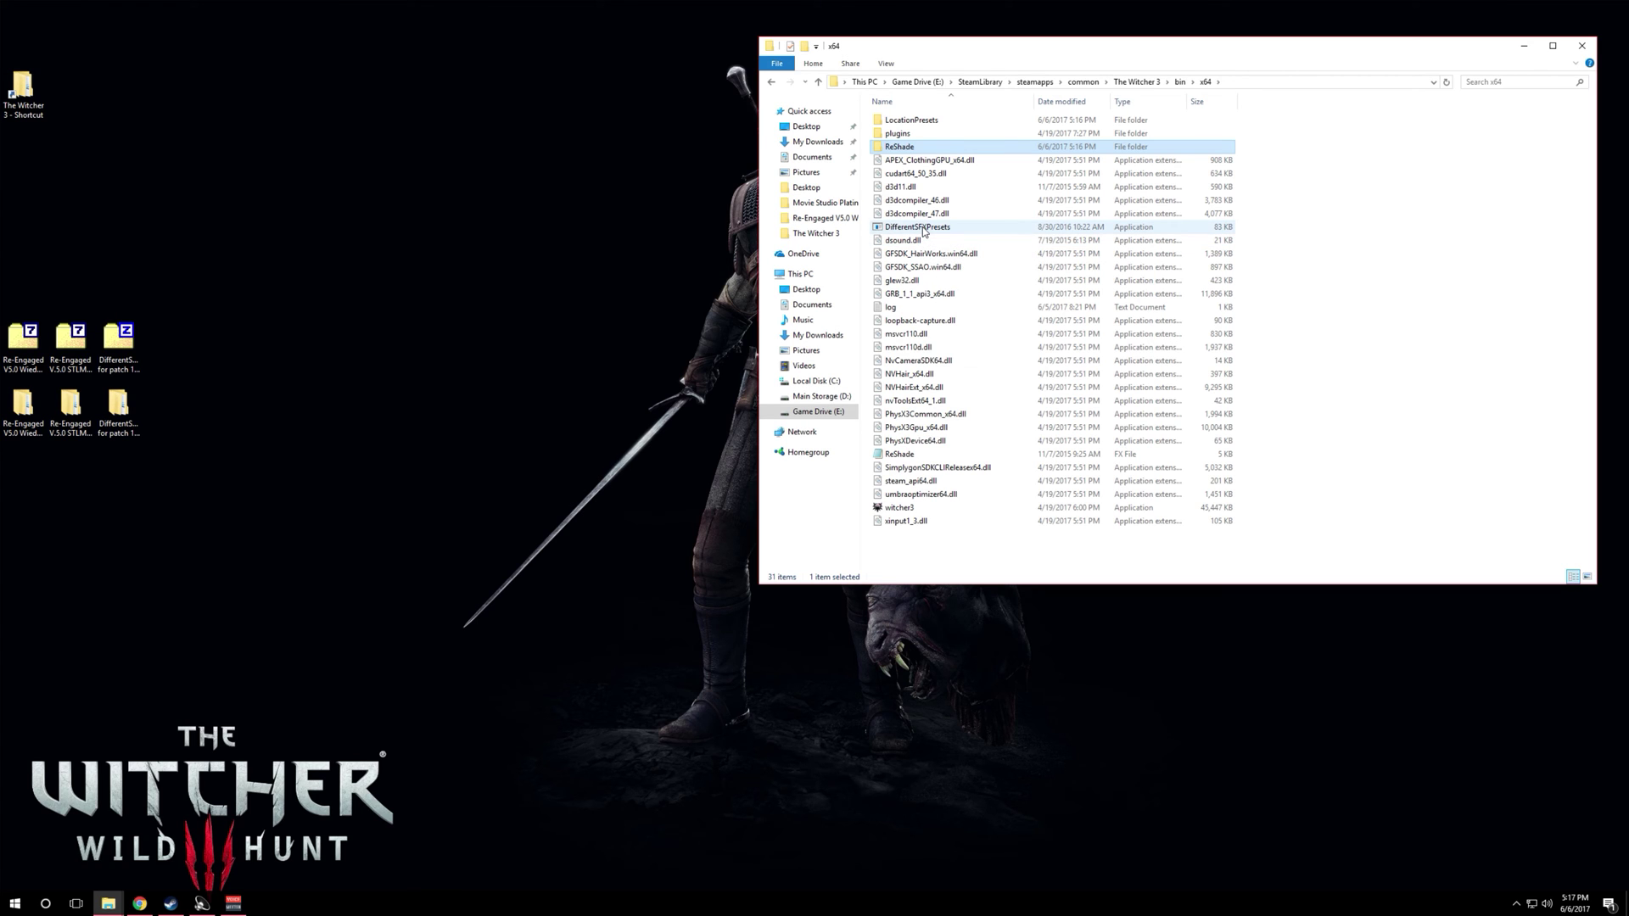
double_click(924, 228)
drag(454, 49, 544, 107)
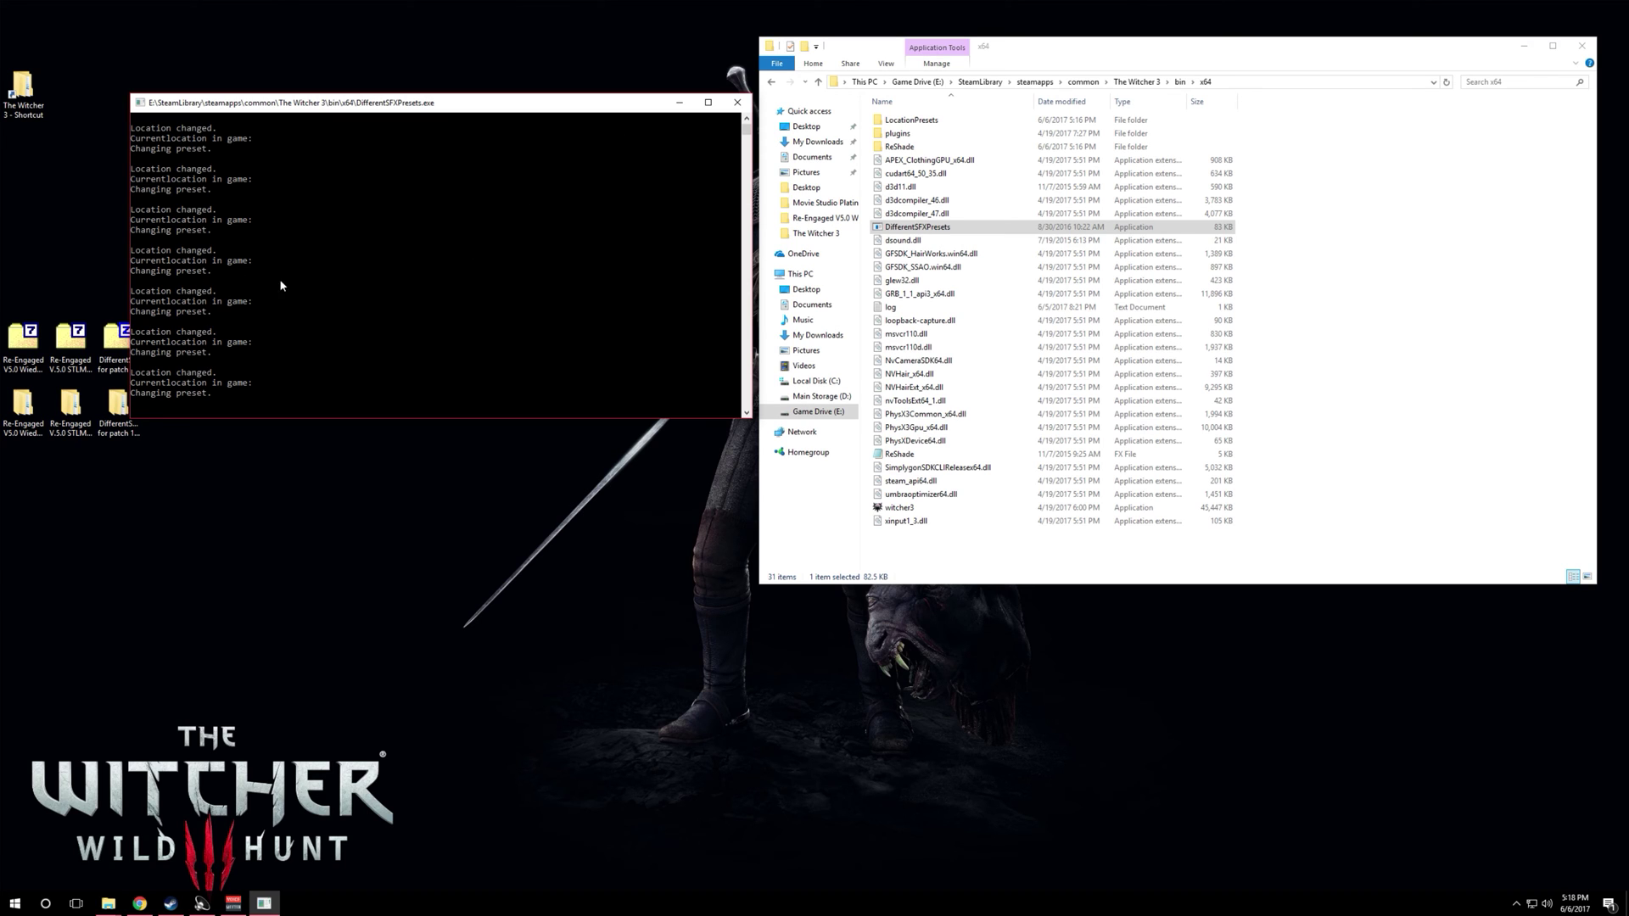
click(728, 104)
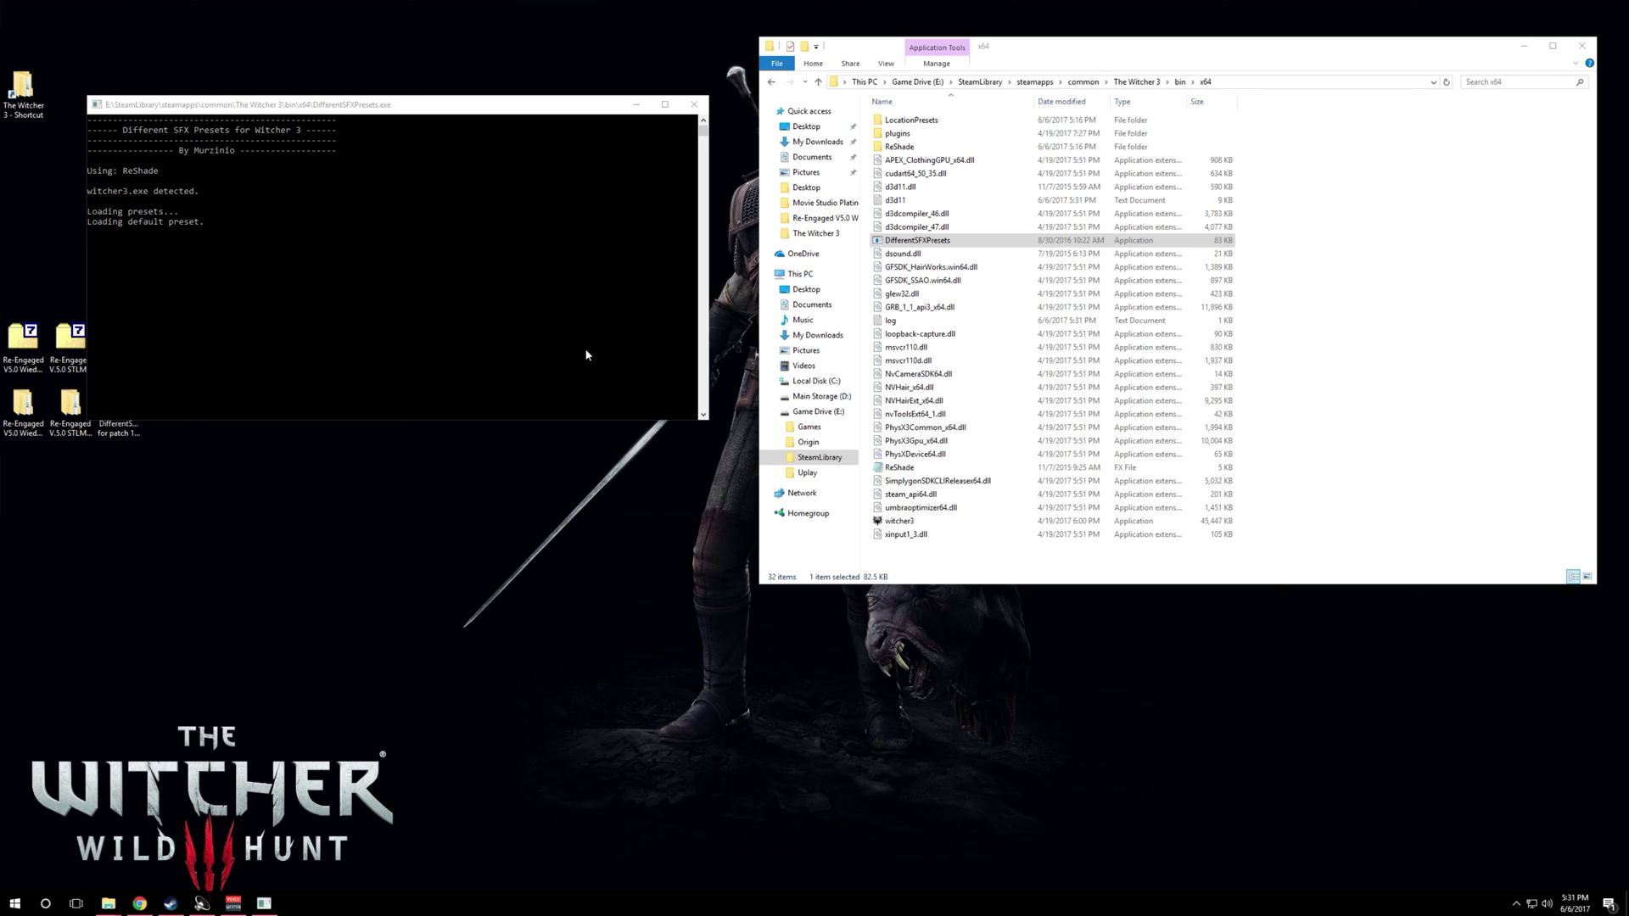
drag(293, 105, 365, 127)
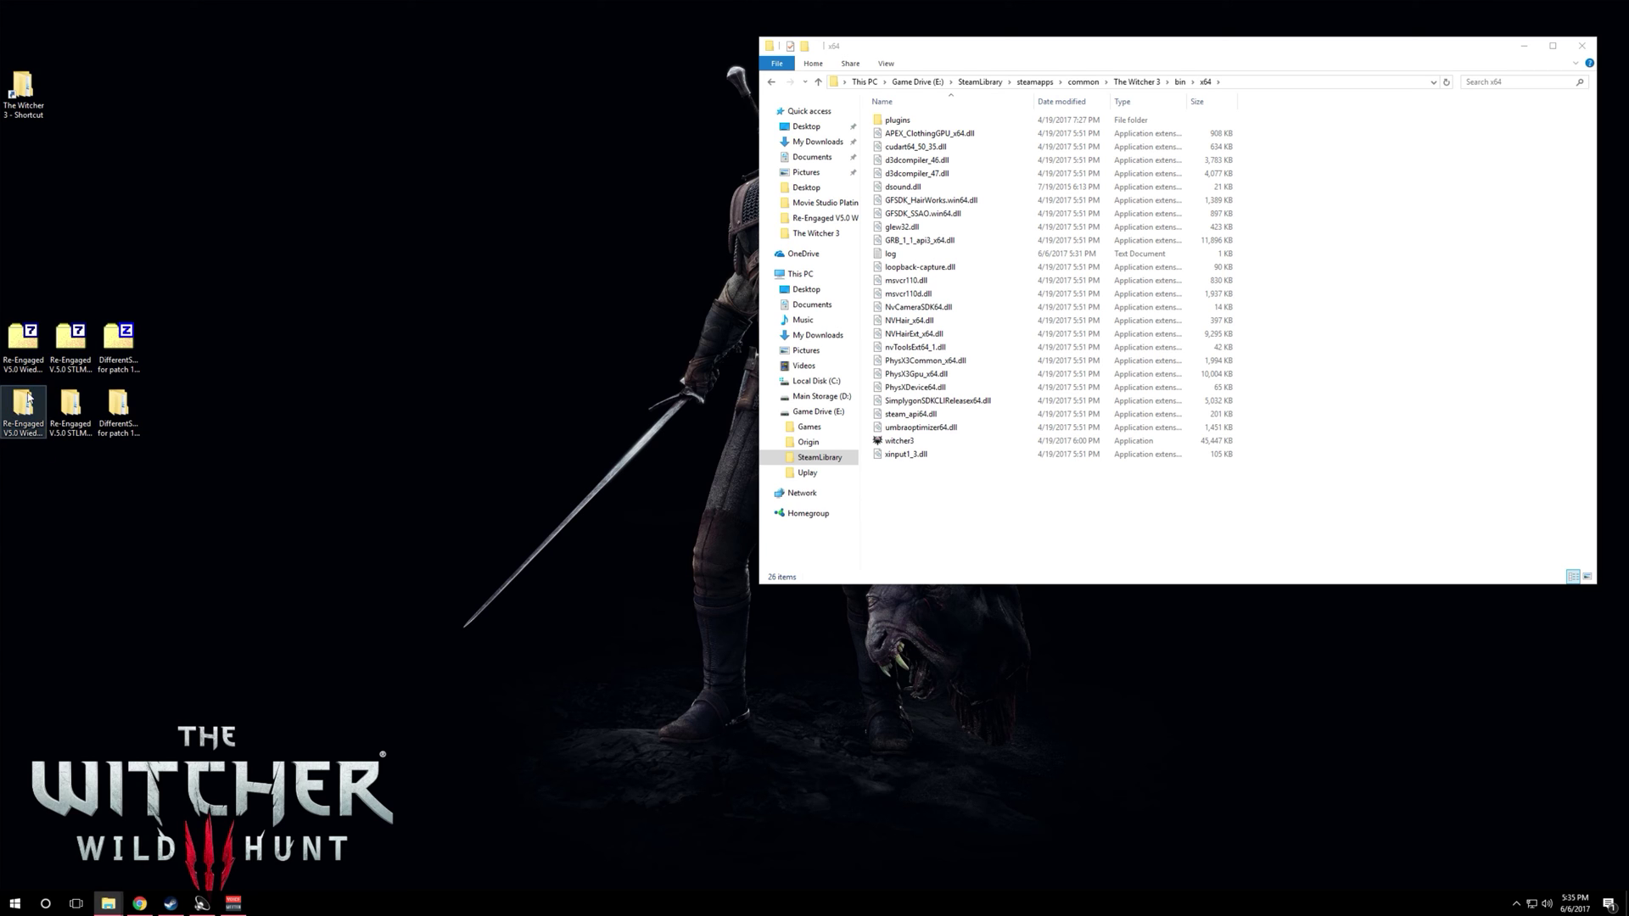
Open the 2. Traditional Users (Non Adaptive) folder of Re-Engaged V5.0 Wiedzmin Version alongside the game's x64 folder
double_click(23, 406)
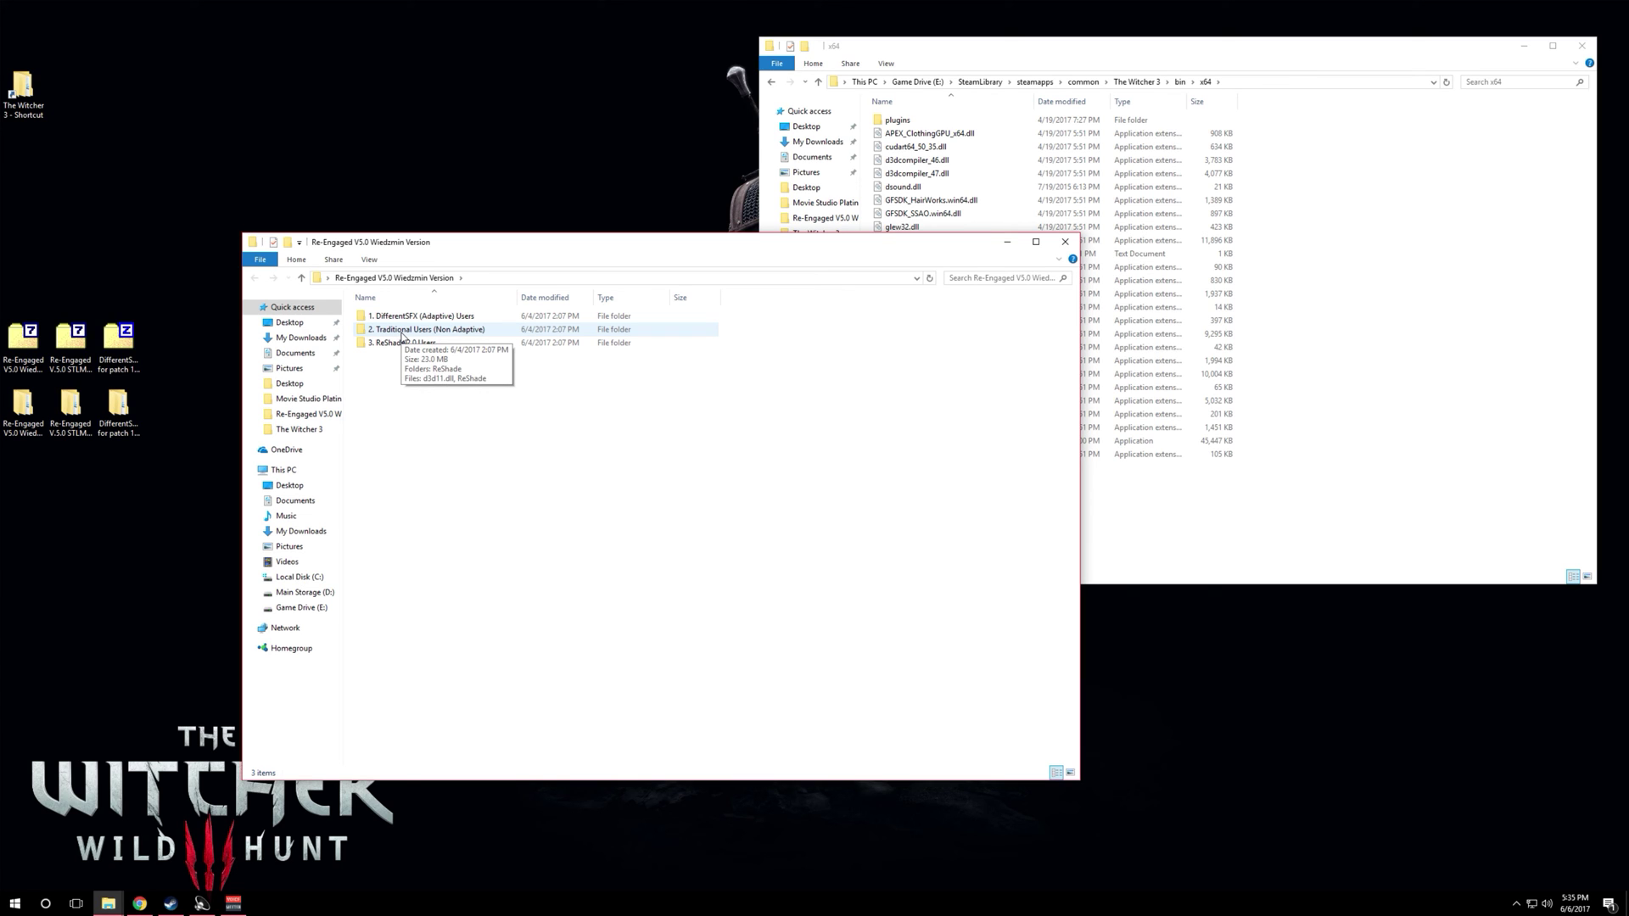
double_click(403, 330)
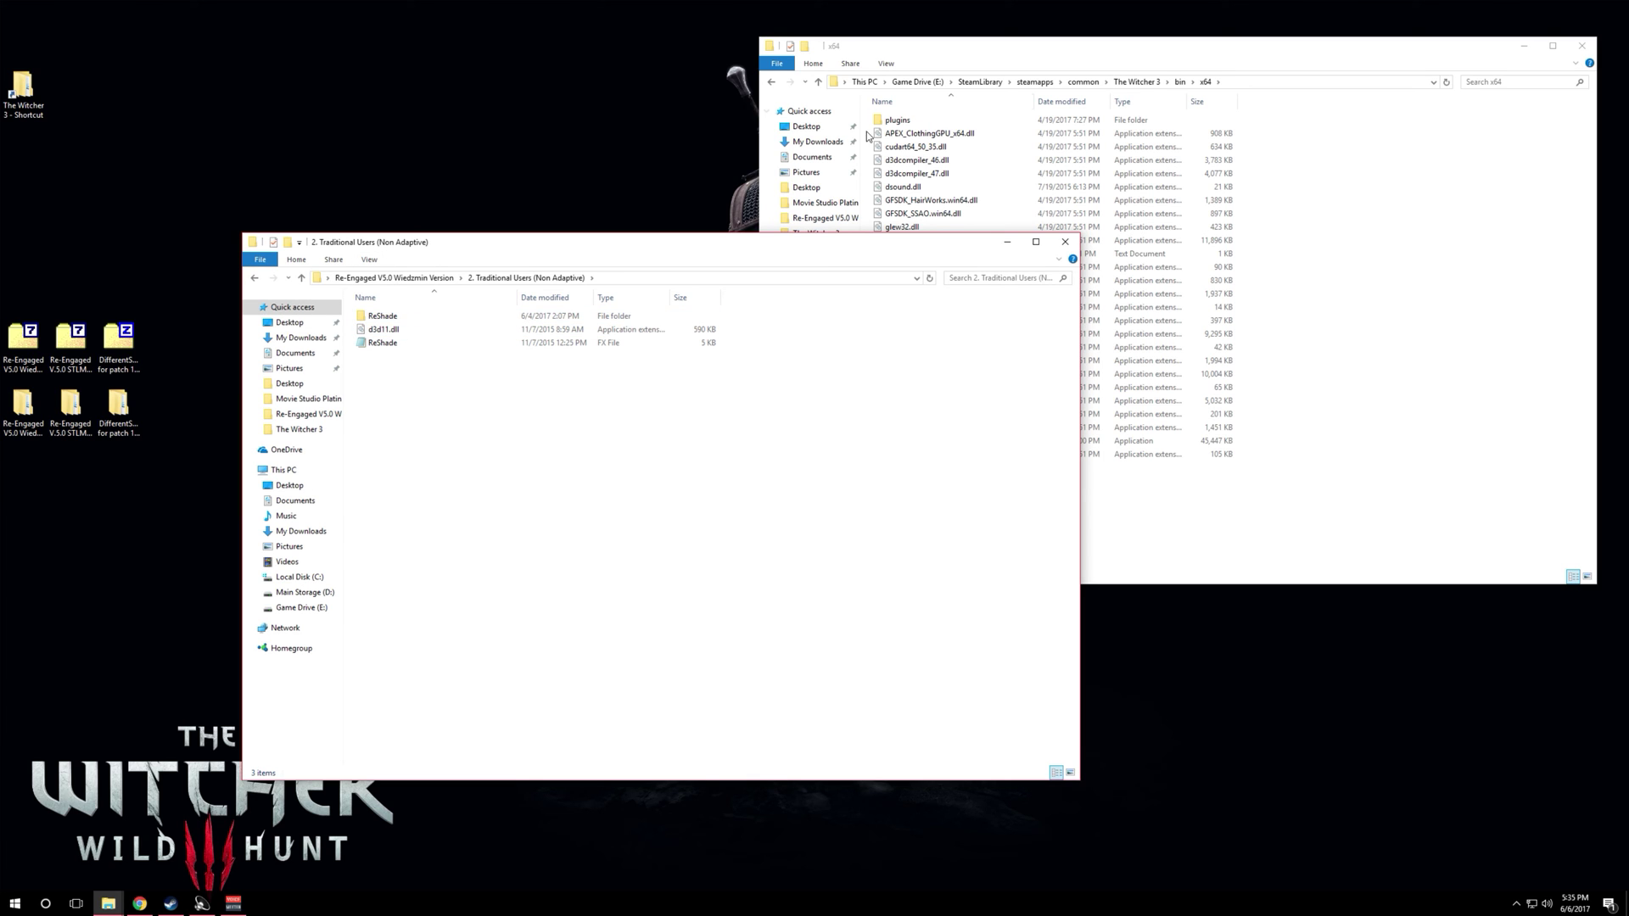
click(998, 59)
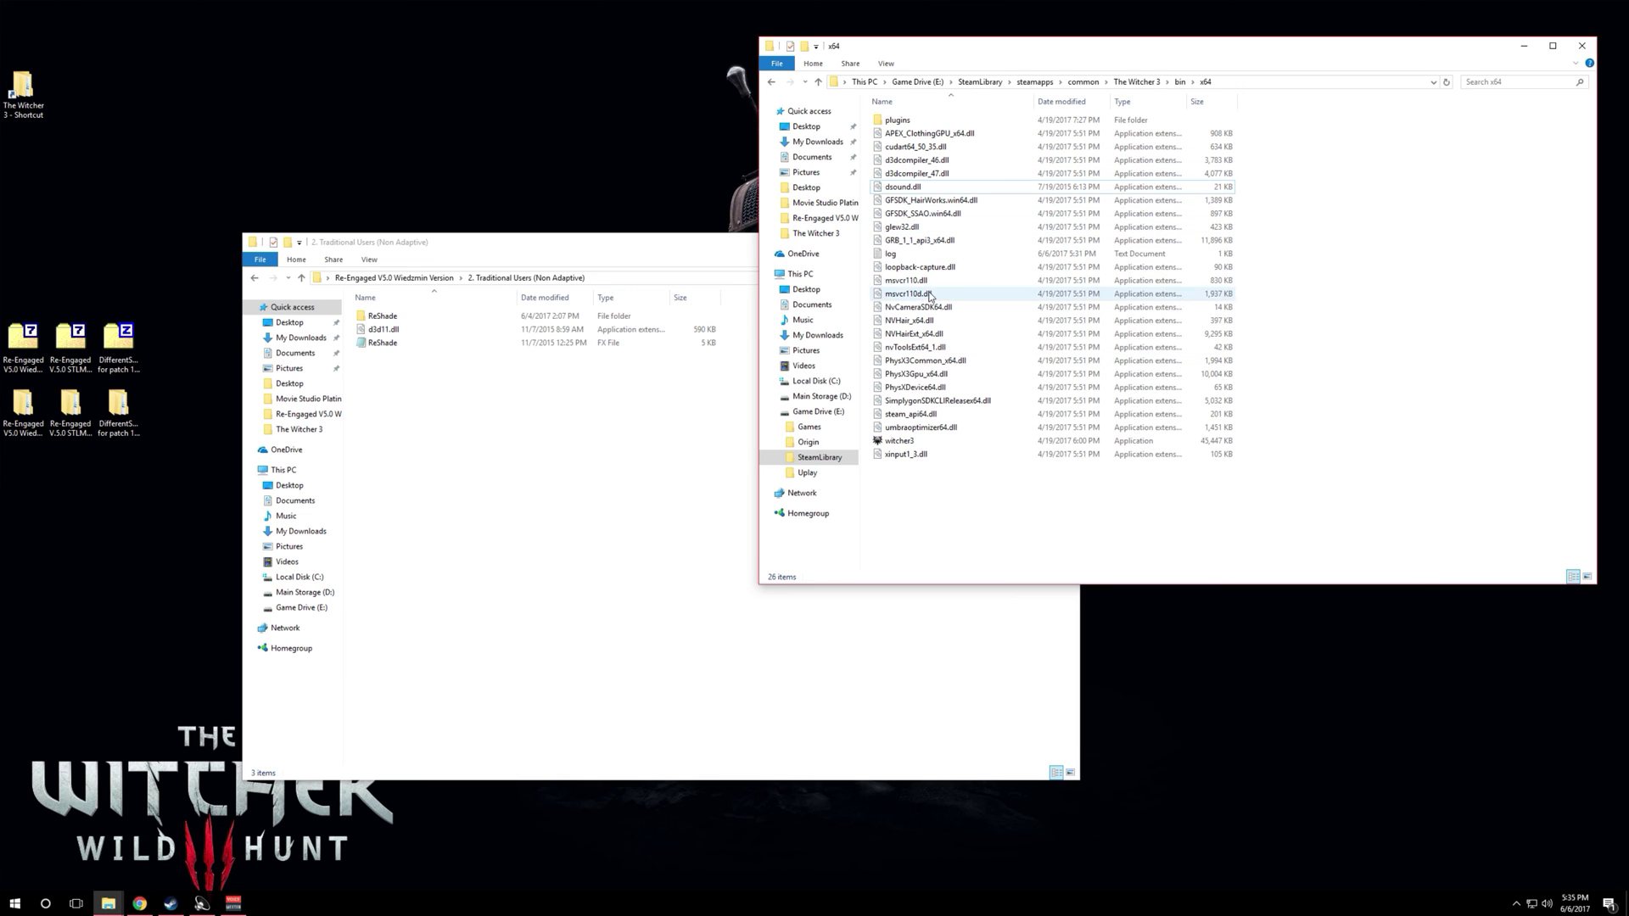
Copy the ReShade folder, d3d11.dll and the ReShade file from the Traditional Users folder into the game's x64 folder
click(390, 321)
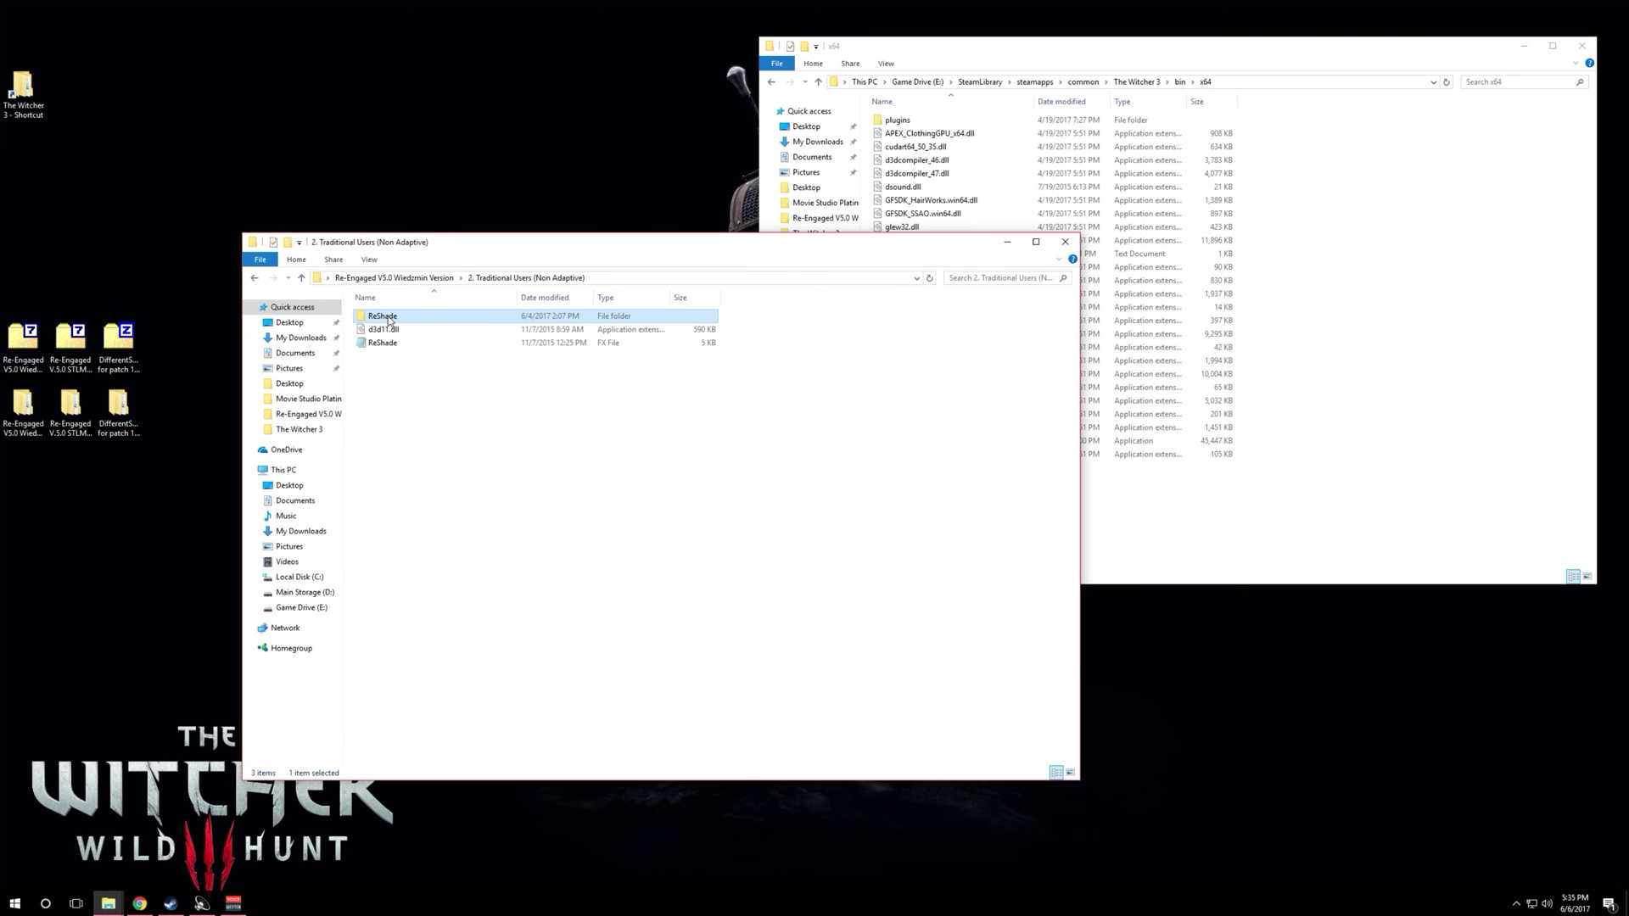
key(shift+Down)
key(shift+Down)
right_click(389, 321)
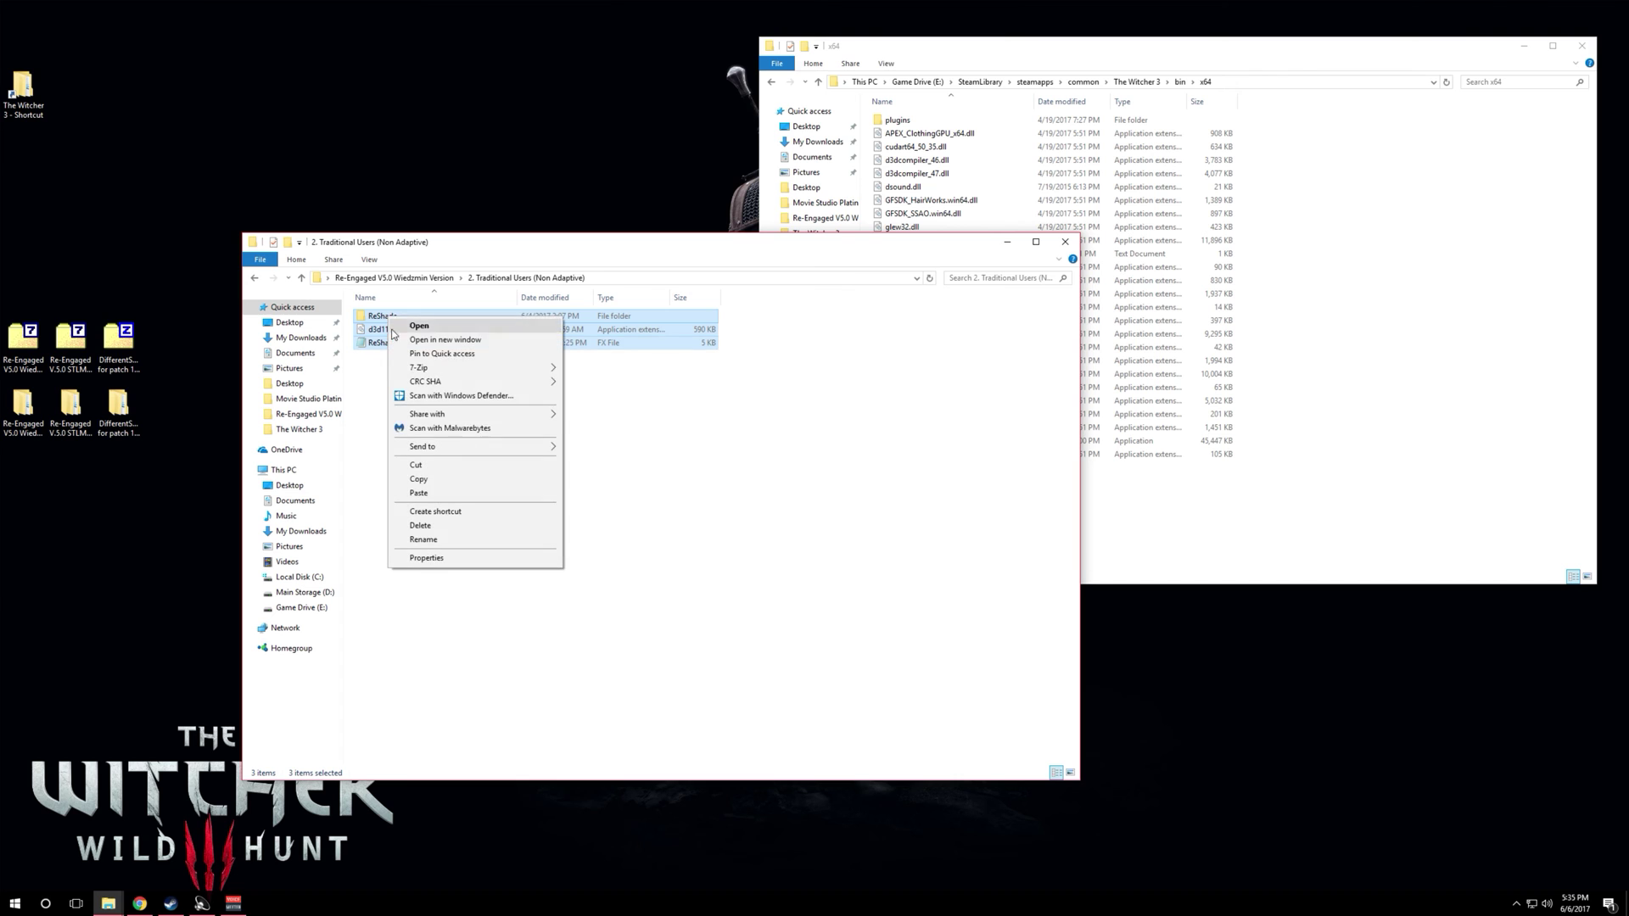
click(415, 477)
right_click(1311, 313)
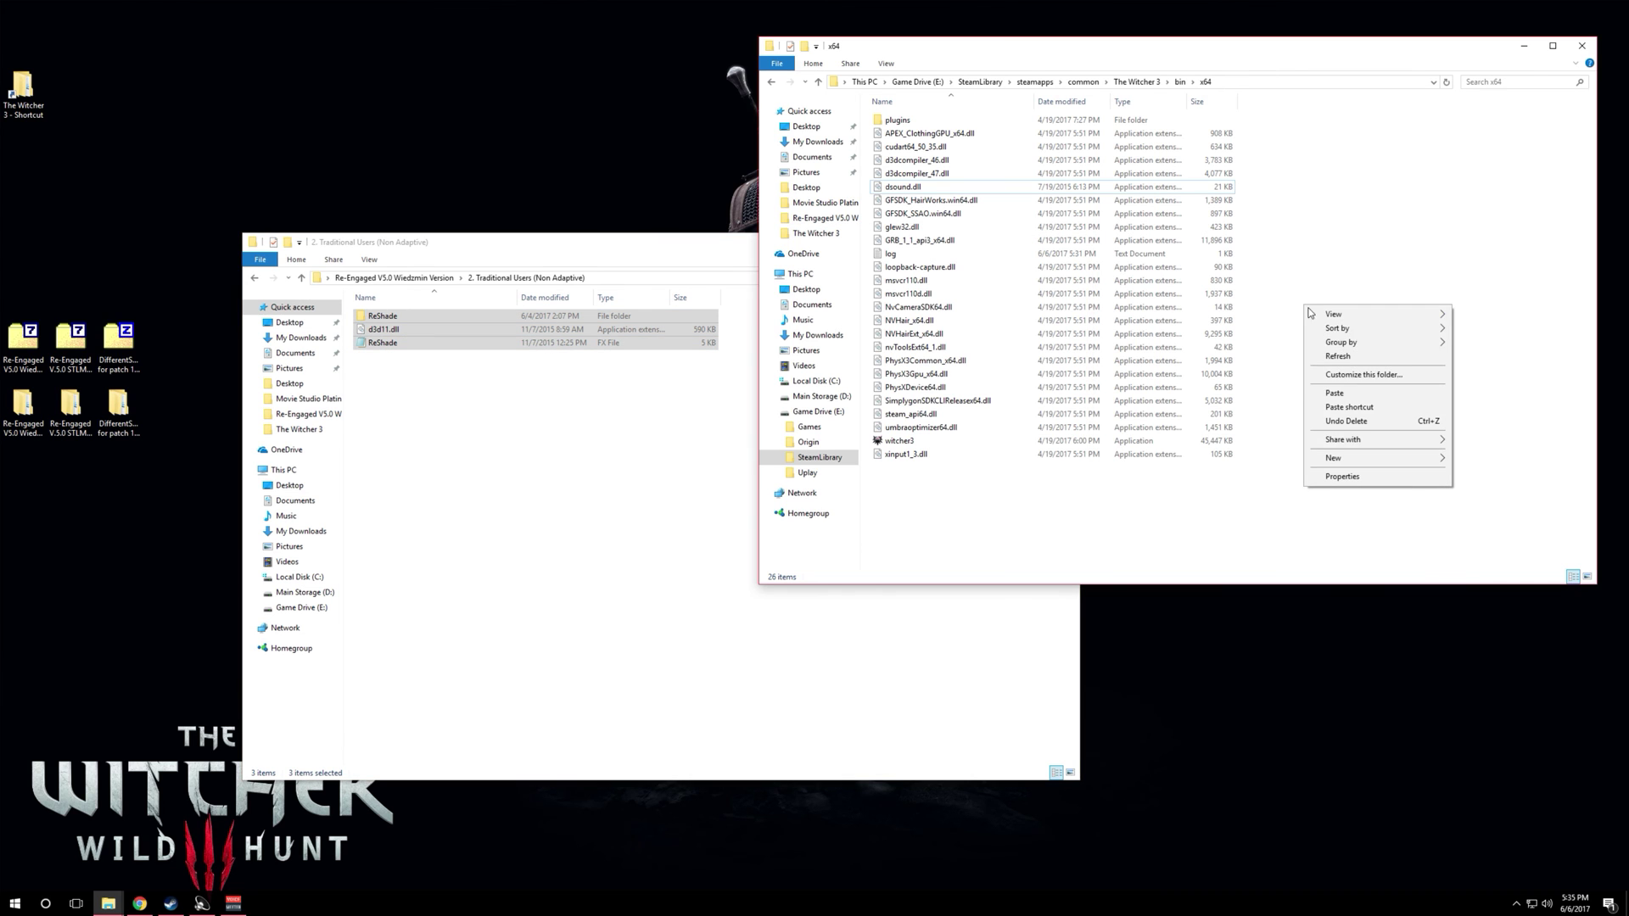
click(1334, 393)
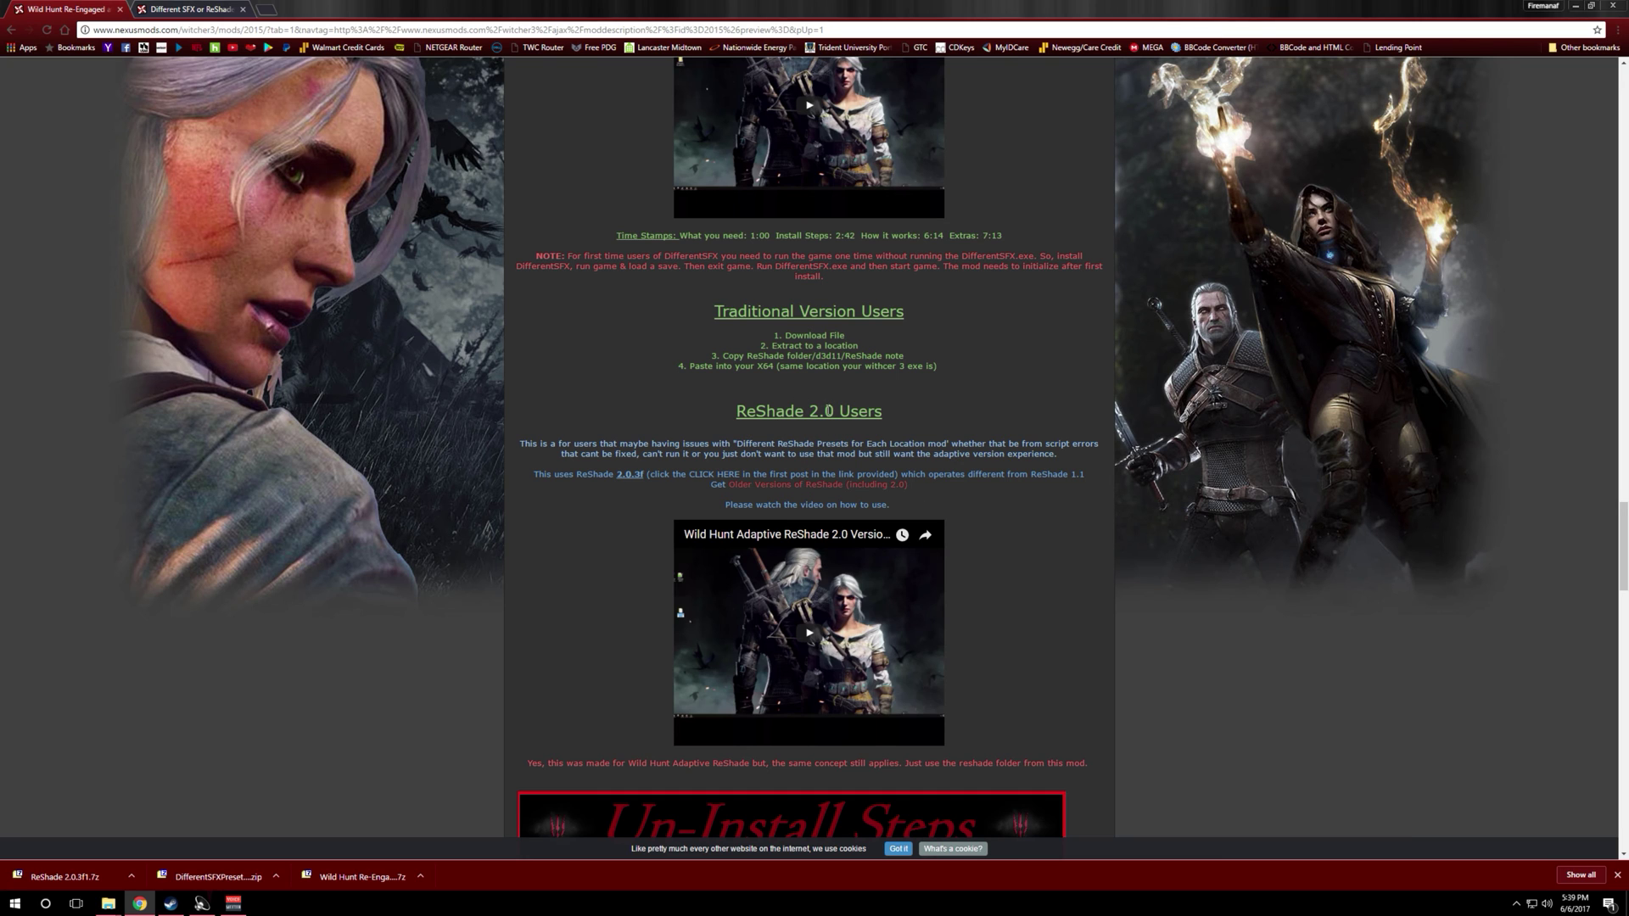
From the mod page in Chrome, follow the older ReShade versions link to the ReShade 2.0 repository and open the ReShade 2.0.3f1.7z download page
right_click(775, 485)
click(827, 496)
click(195, 9)
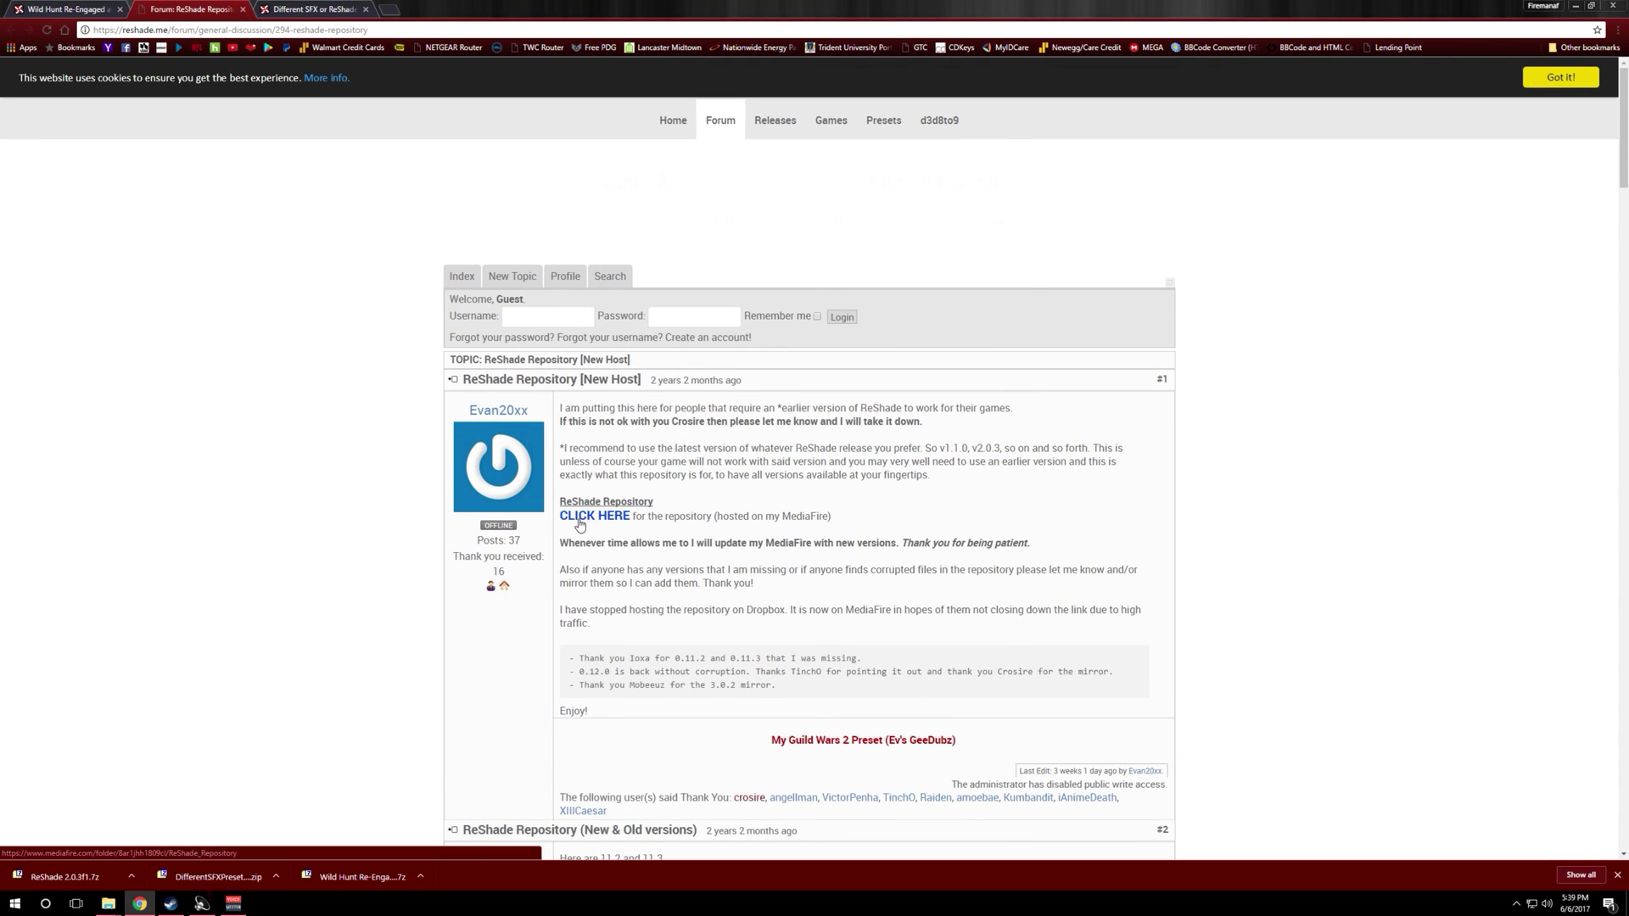
click(597, 517)
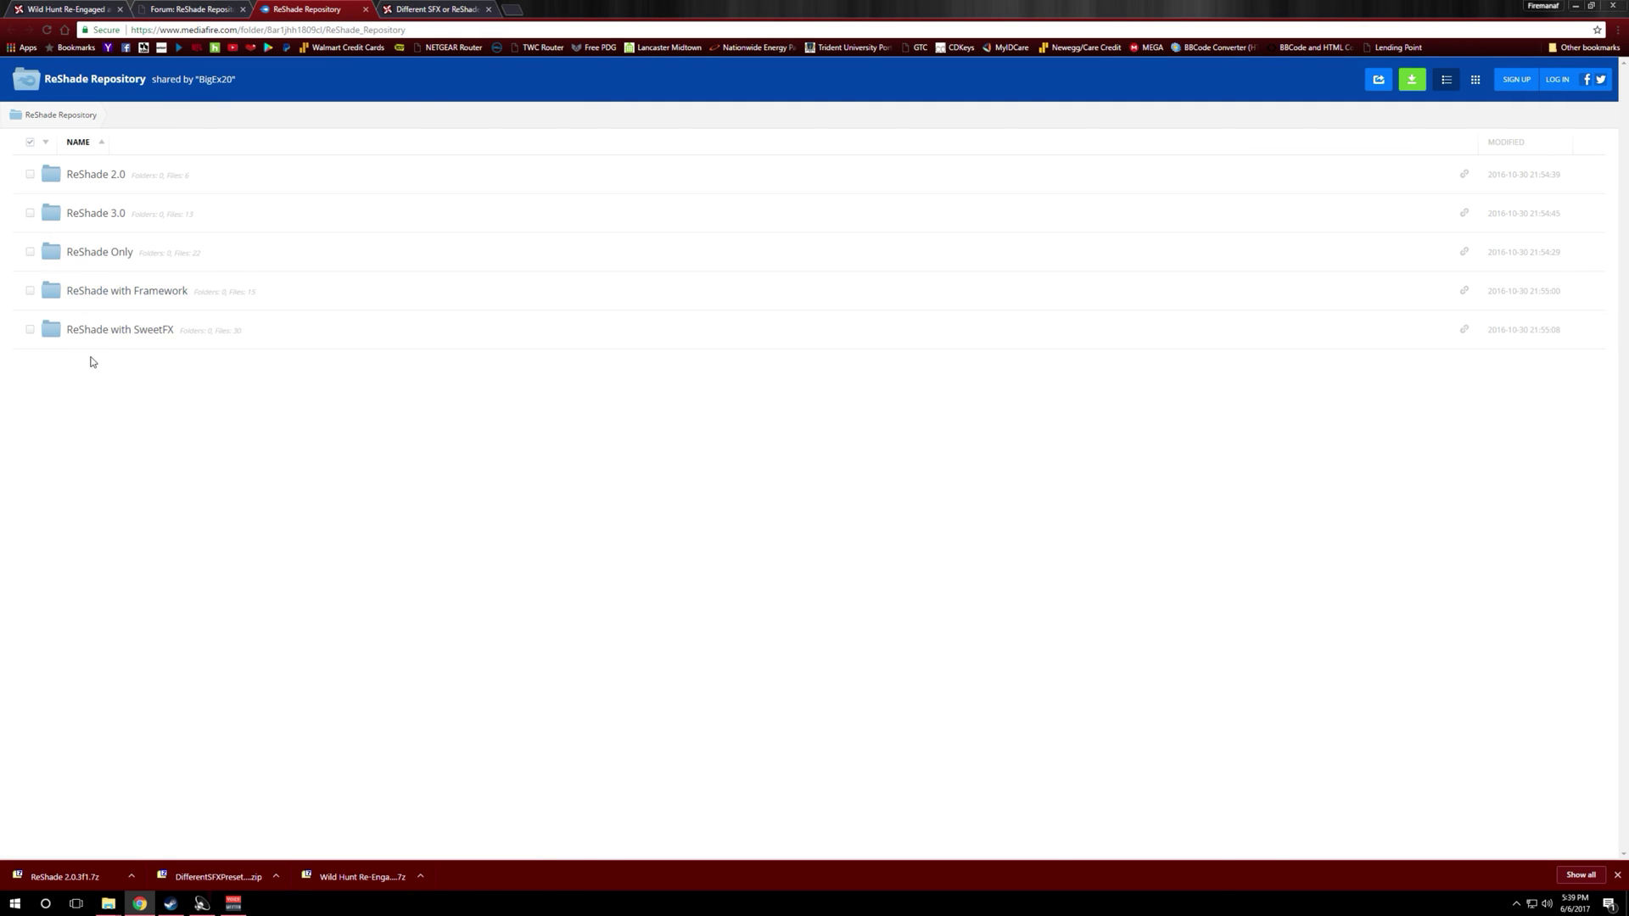
click(90, 177)
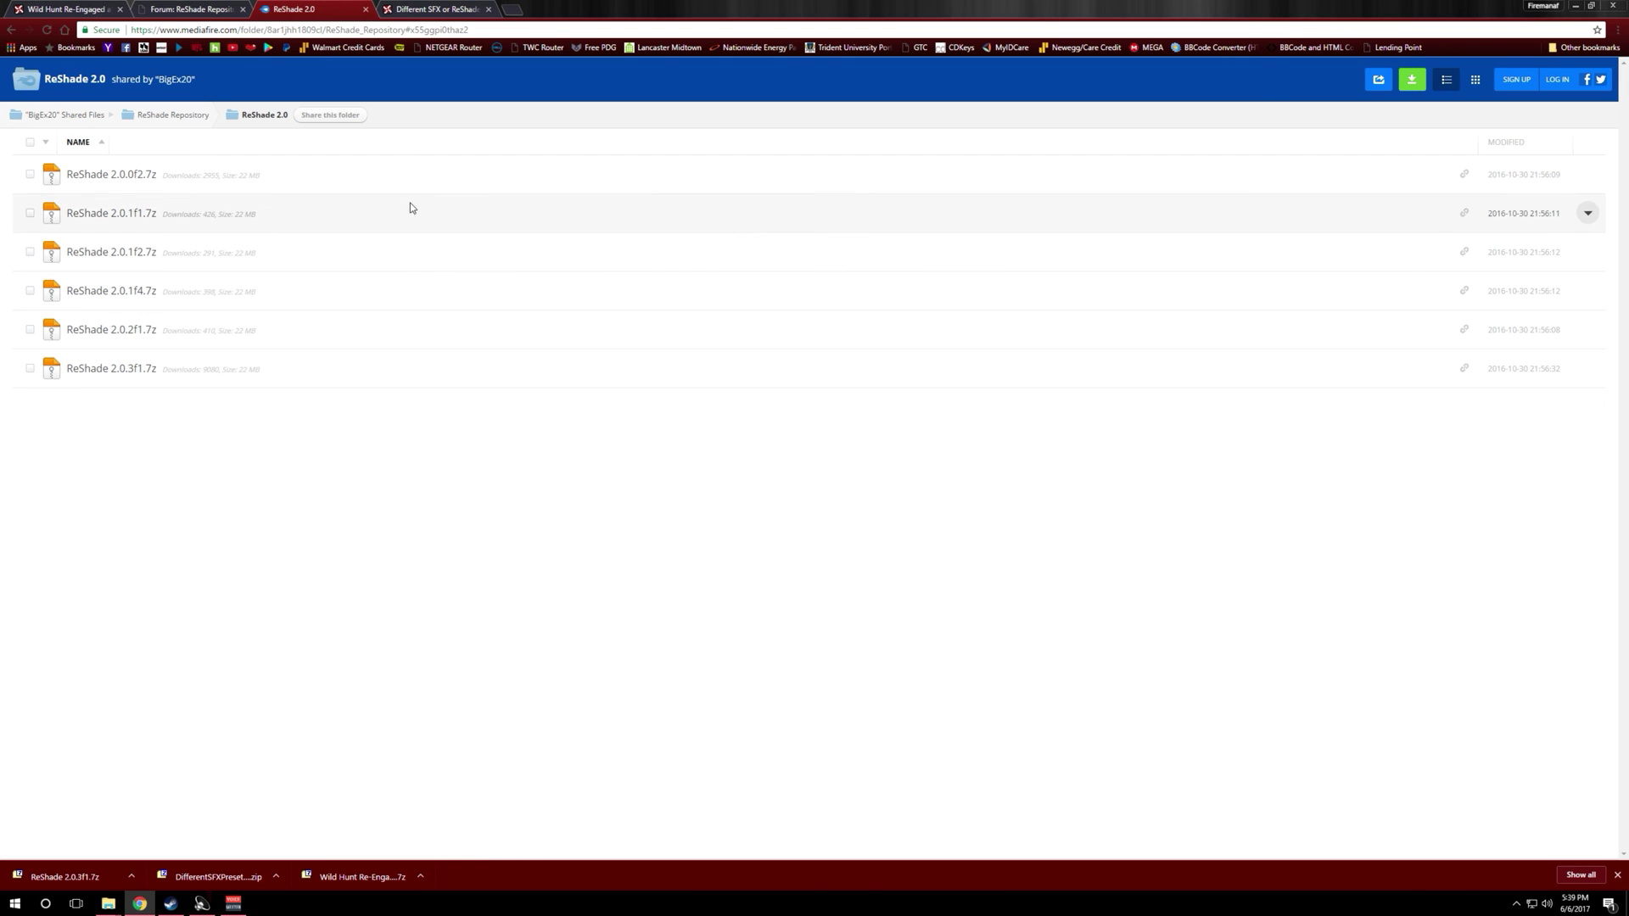
click(102, 373)
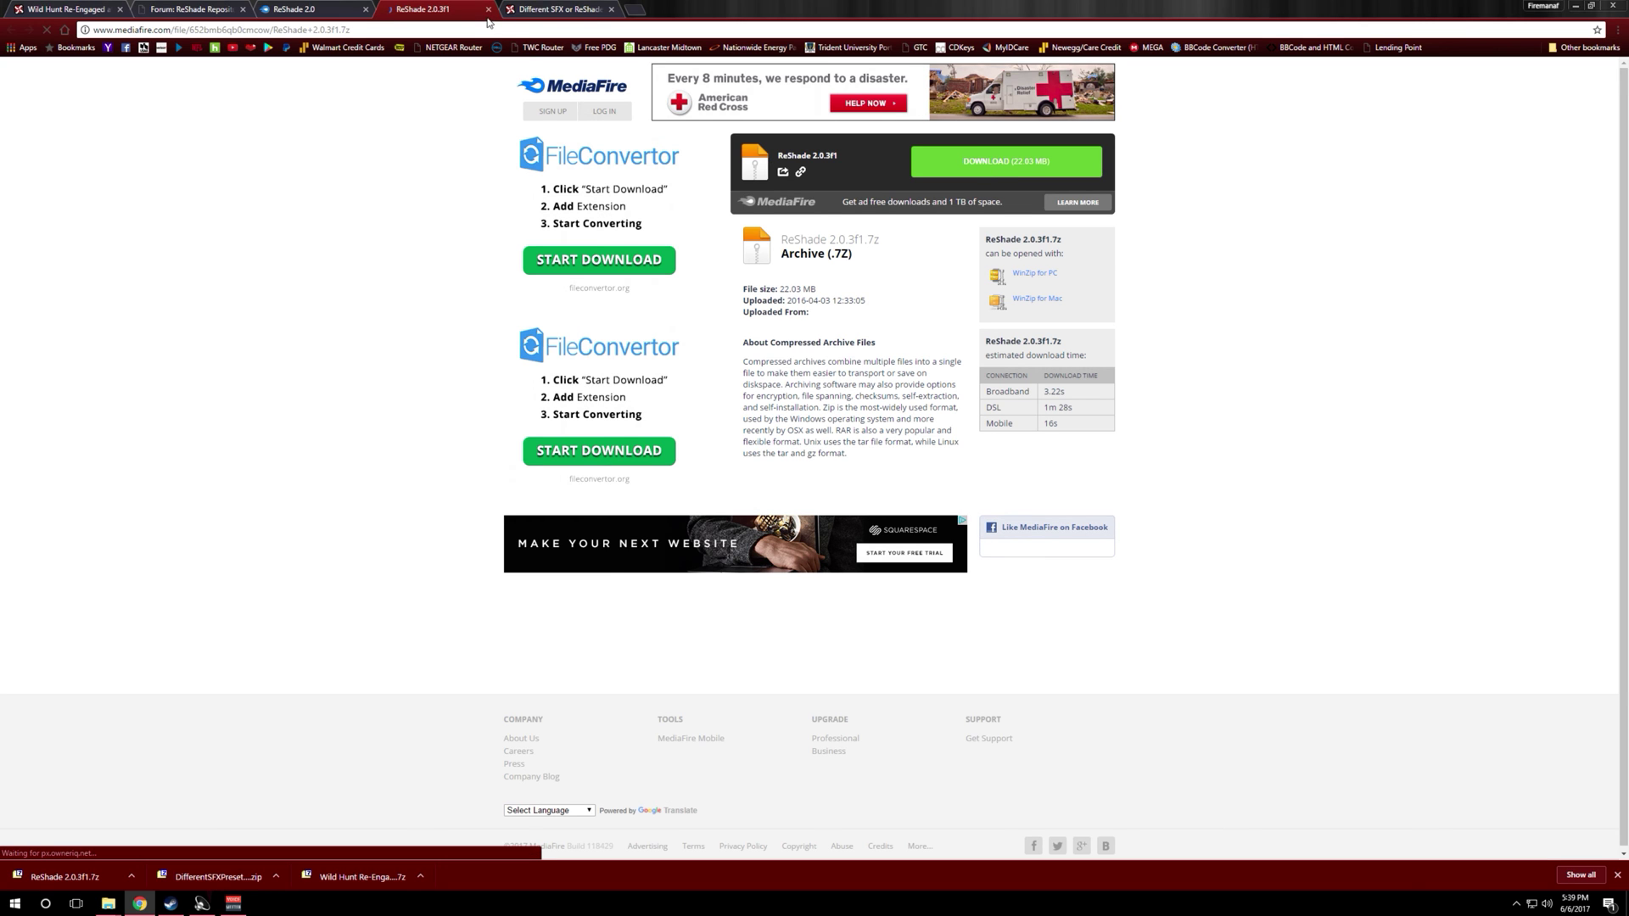
Close the ReShade 2.0.3f1, ReShade 2.0 and forum pages, and close the browser window
click(487, 10)
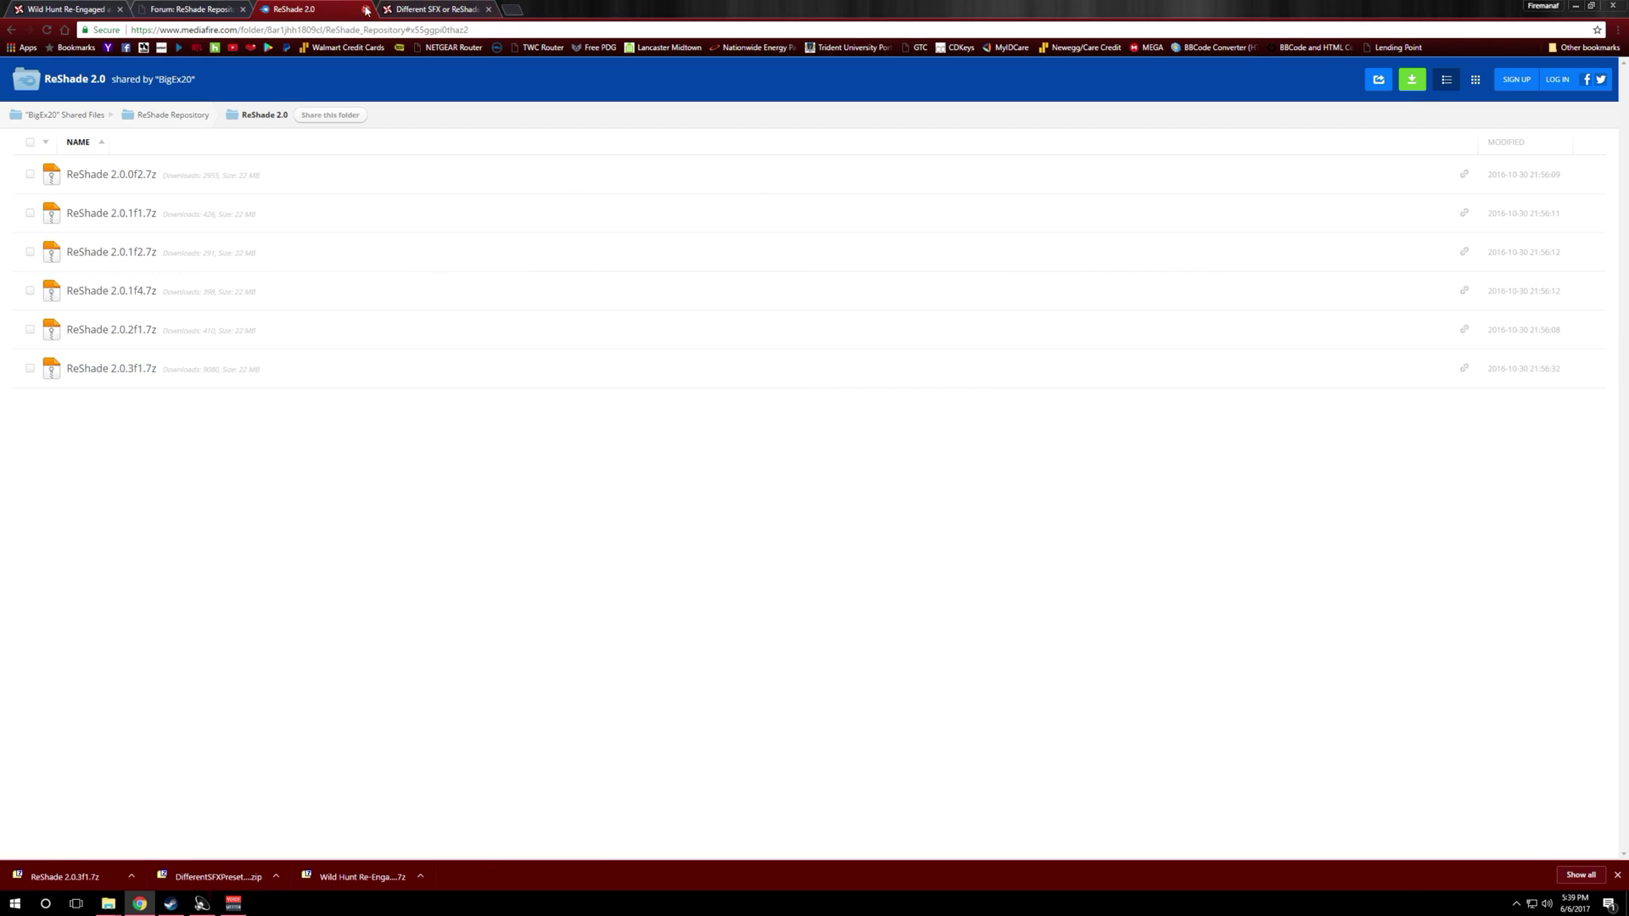
click(366, 9)
click(243, 9)
click(1614, 5)
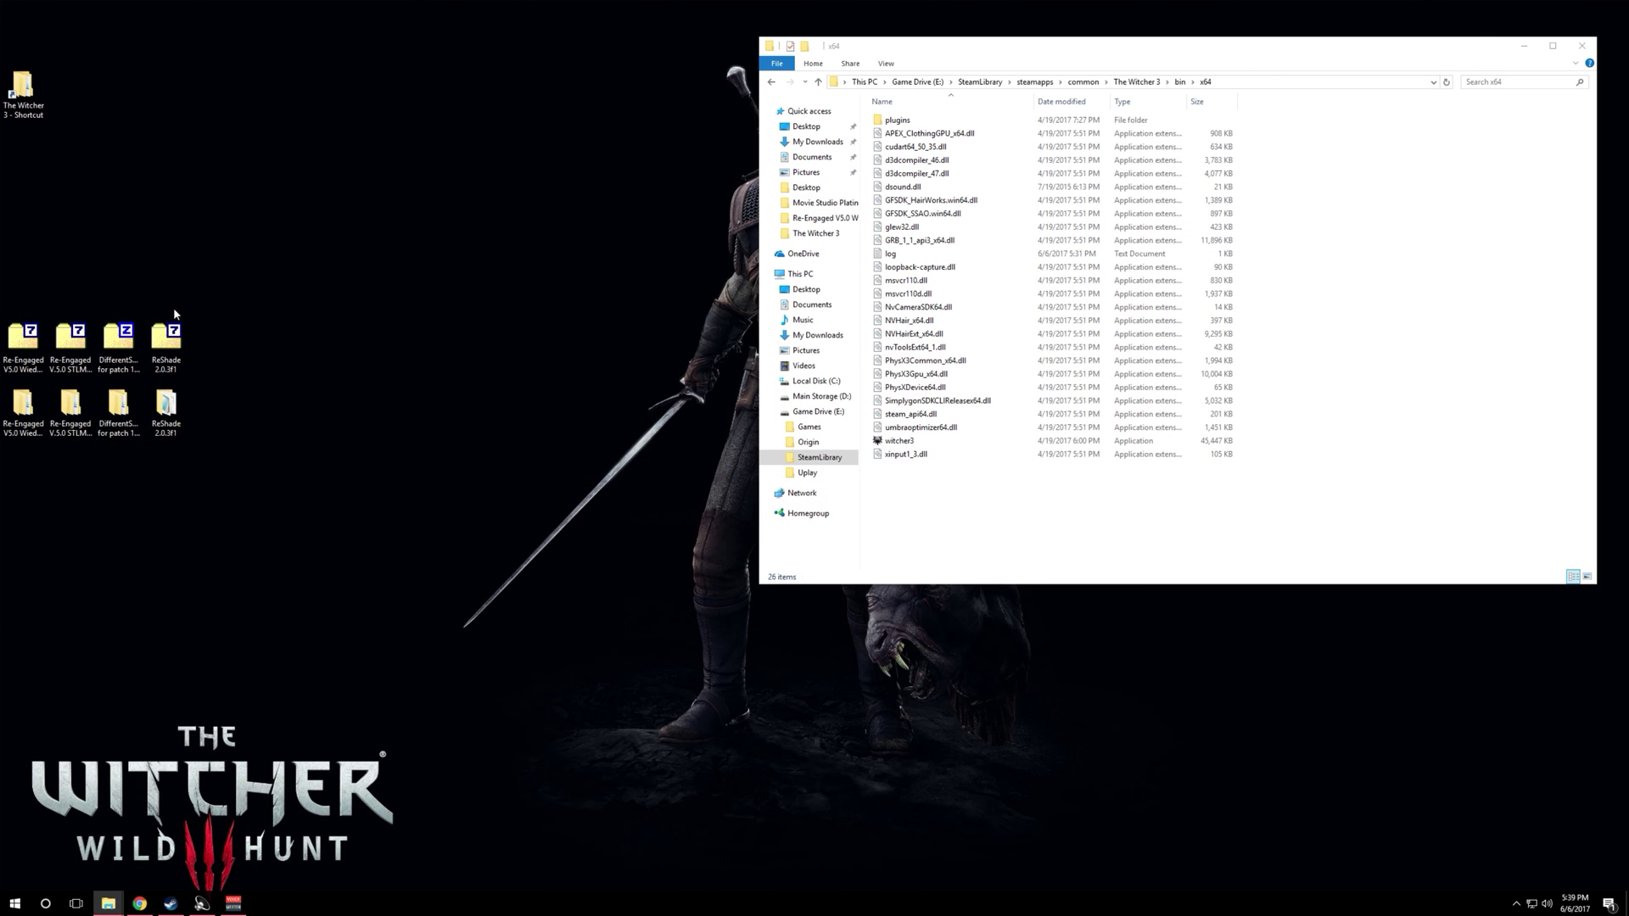
Launch ReShade Assistant from the ReShade 2.0.3f1 folder on the desktop and display its Profiles section
double_click(174, 408)
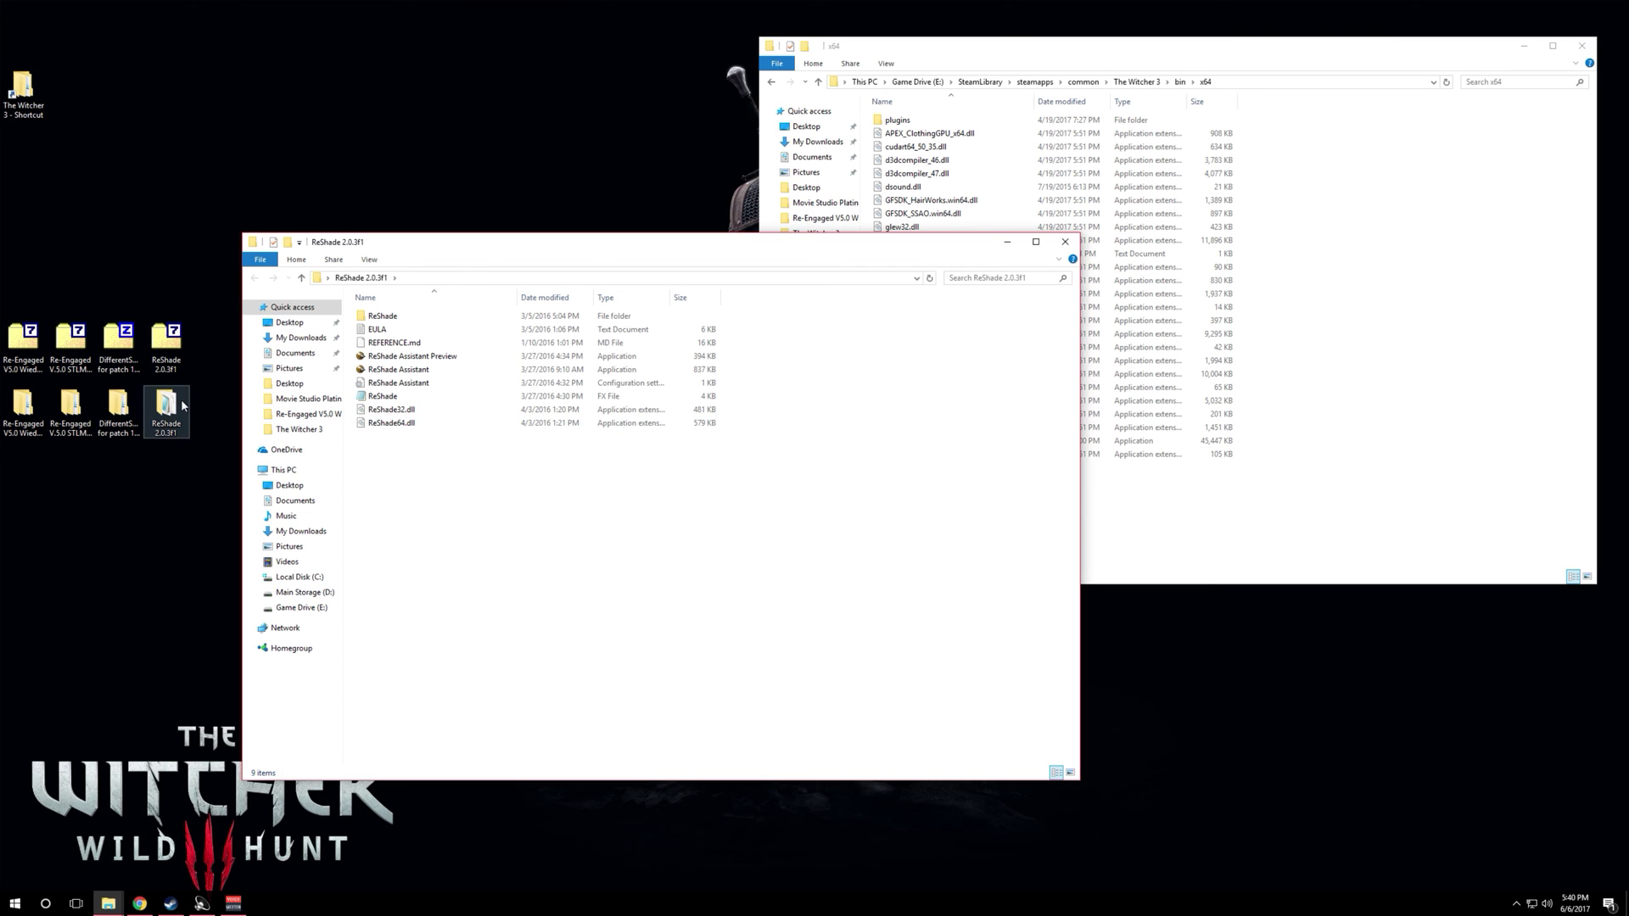
double_click(408, 370)
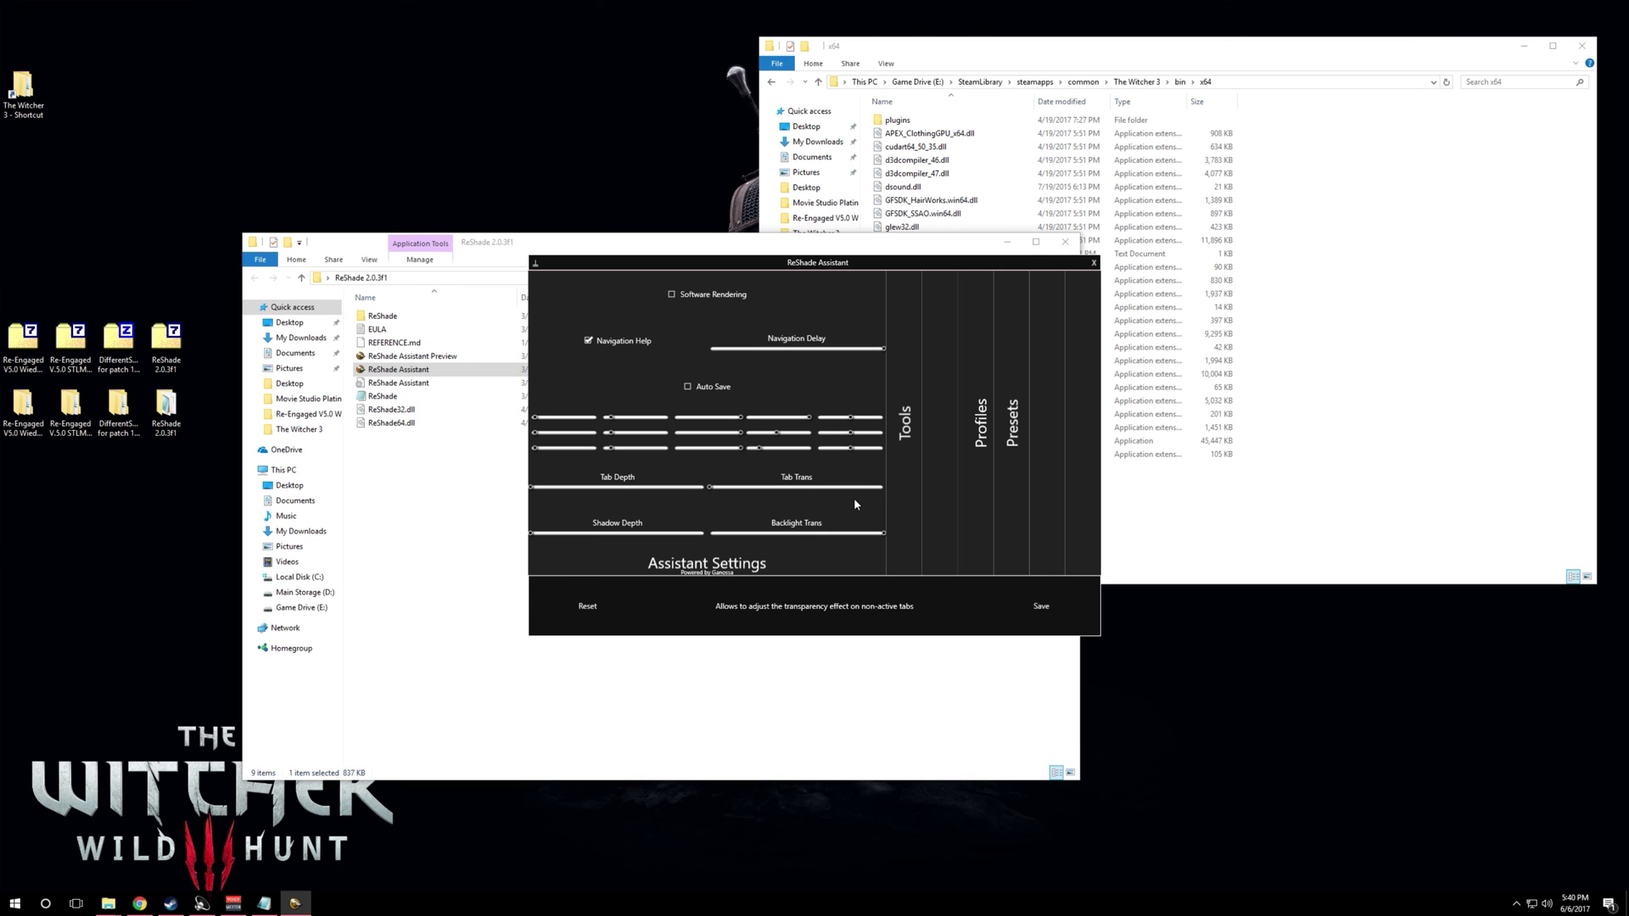
click(970, 441)
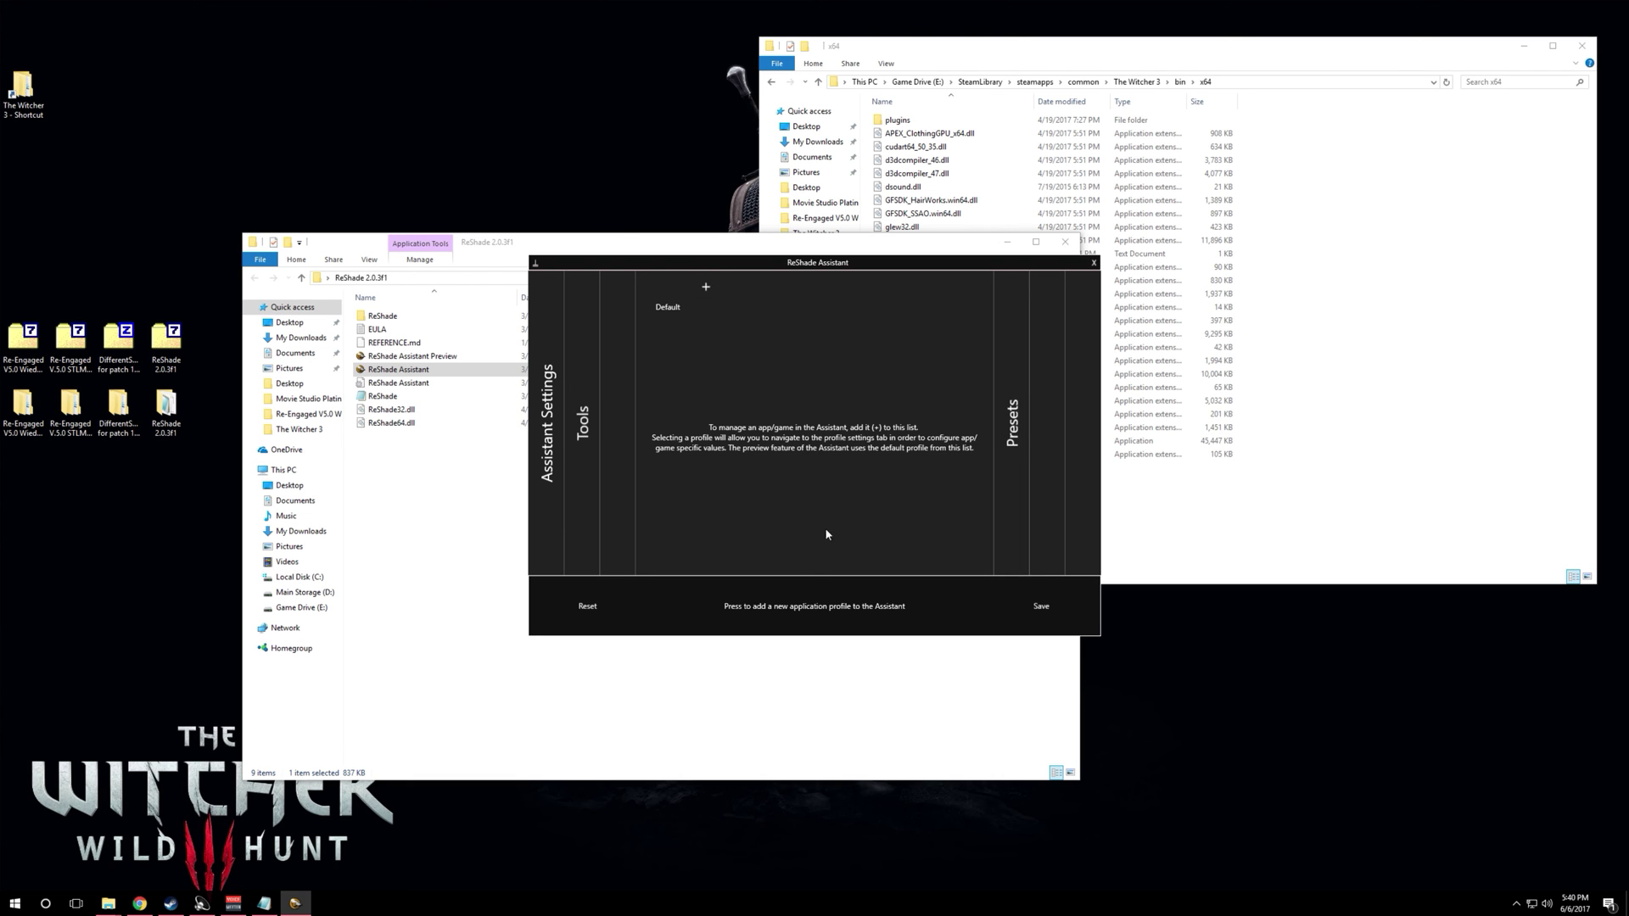
Add an application profile using the witcher3 executable from SteamLibrary > steamapps > common > The Witcher 3 > bin > x64 on Game Drive (E:)
click(706, 287)
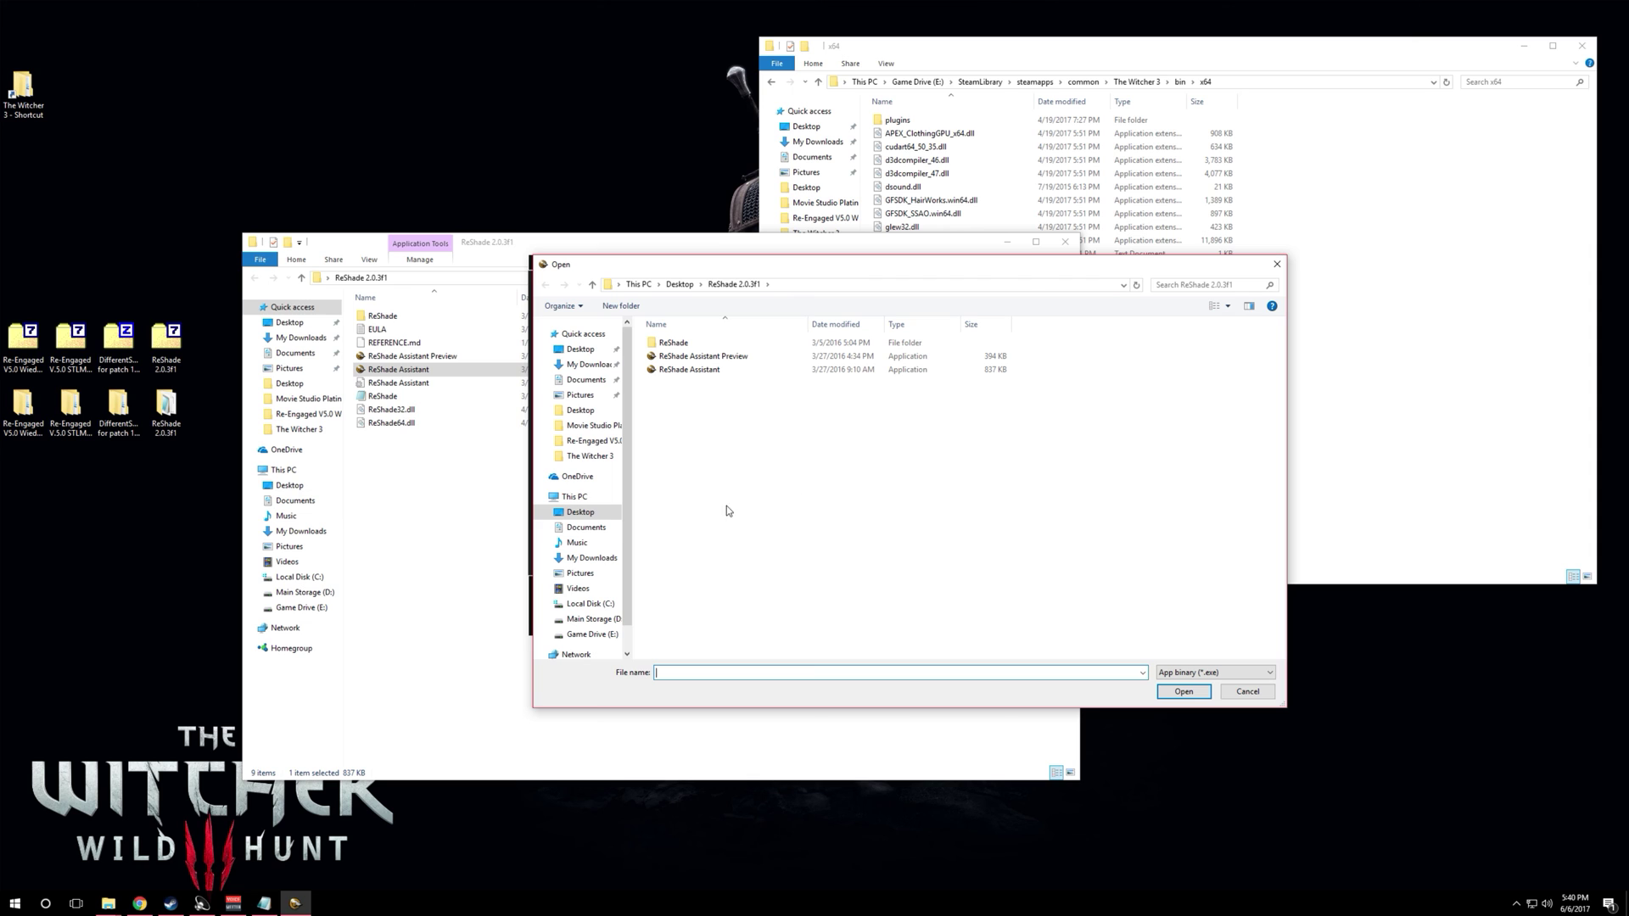
click(592, 618)
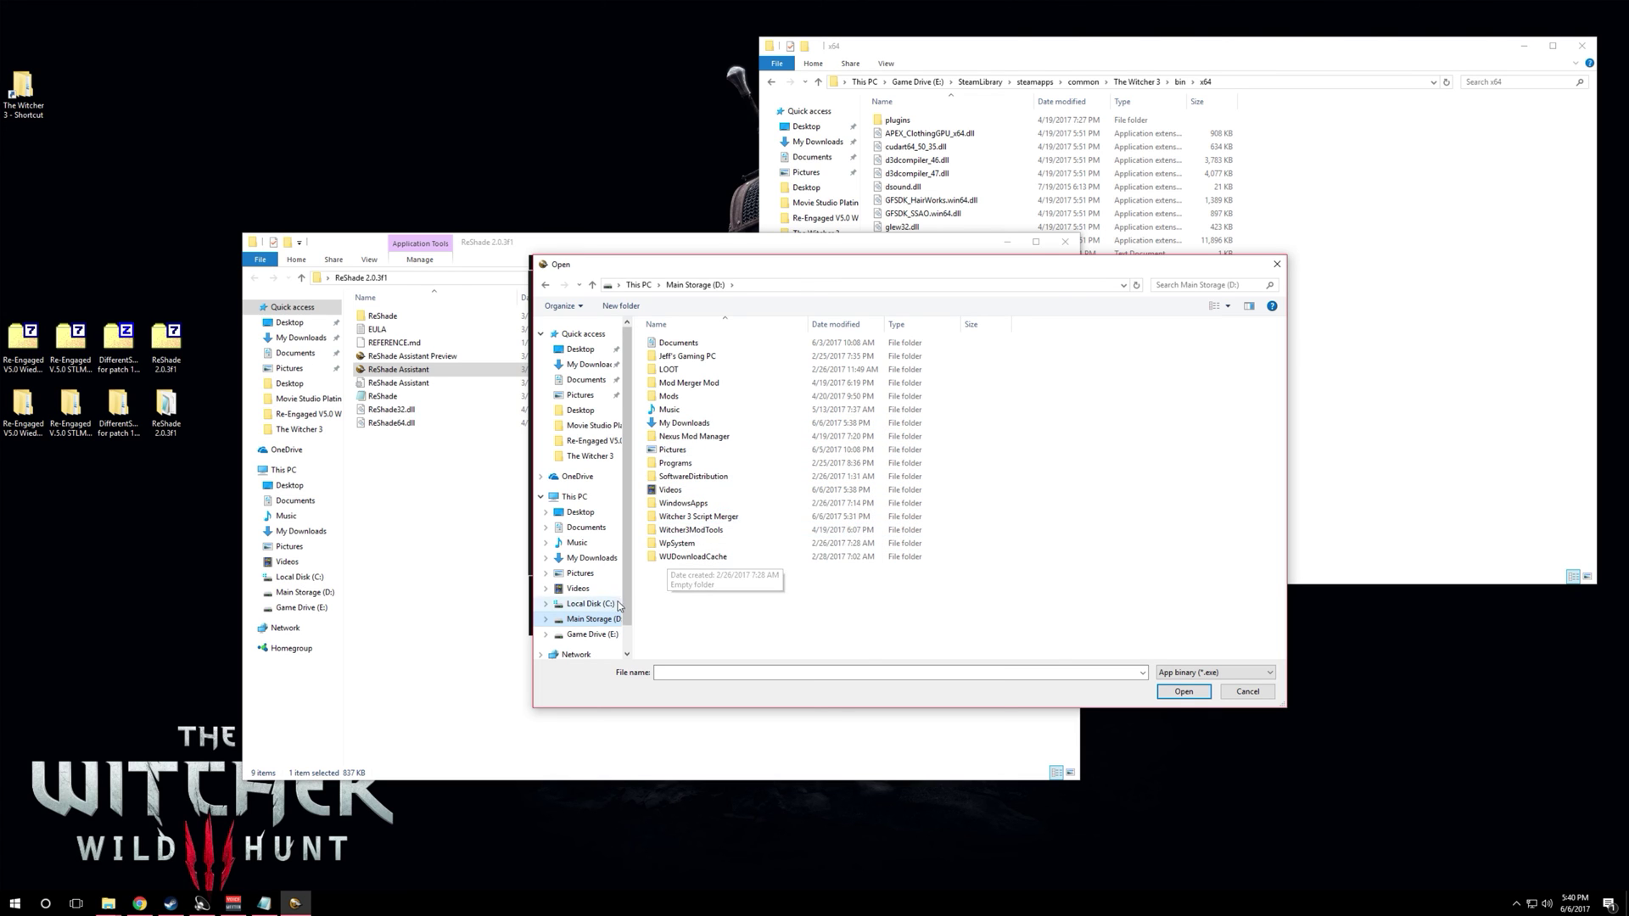
click(591, 634)
double_click(692, 370)
double_click(697, 345)
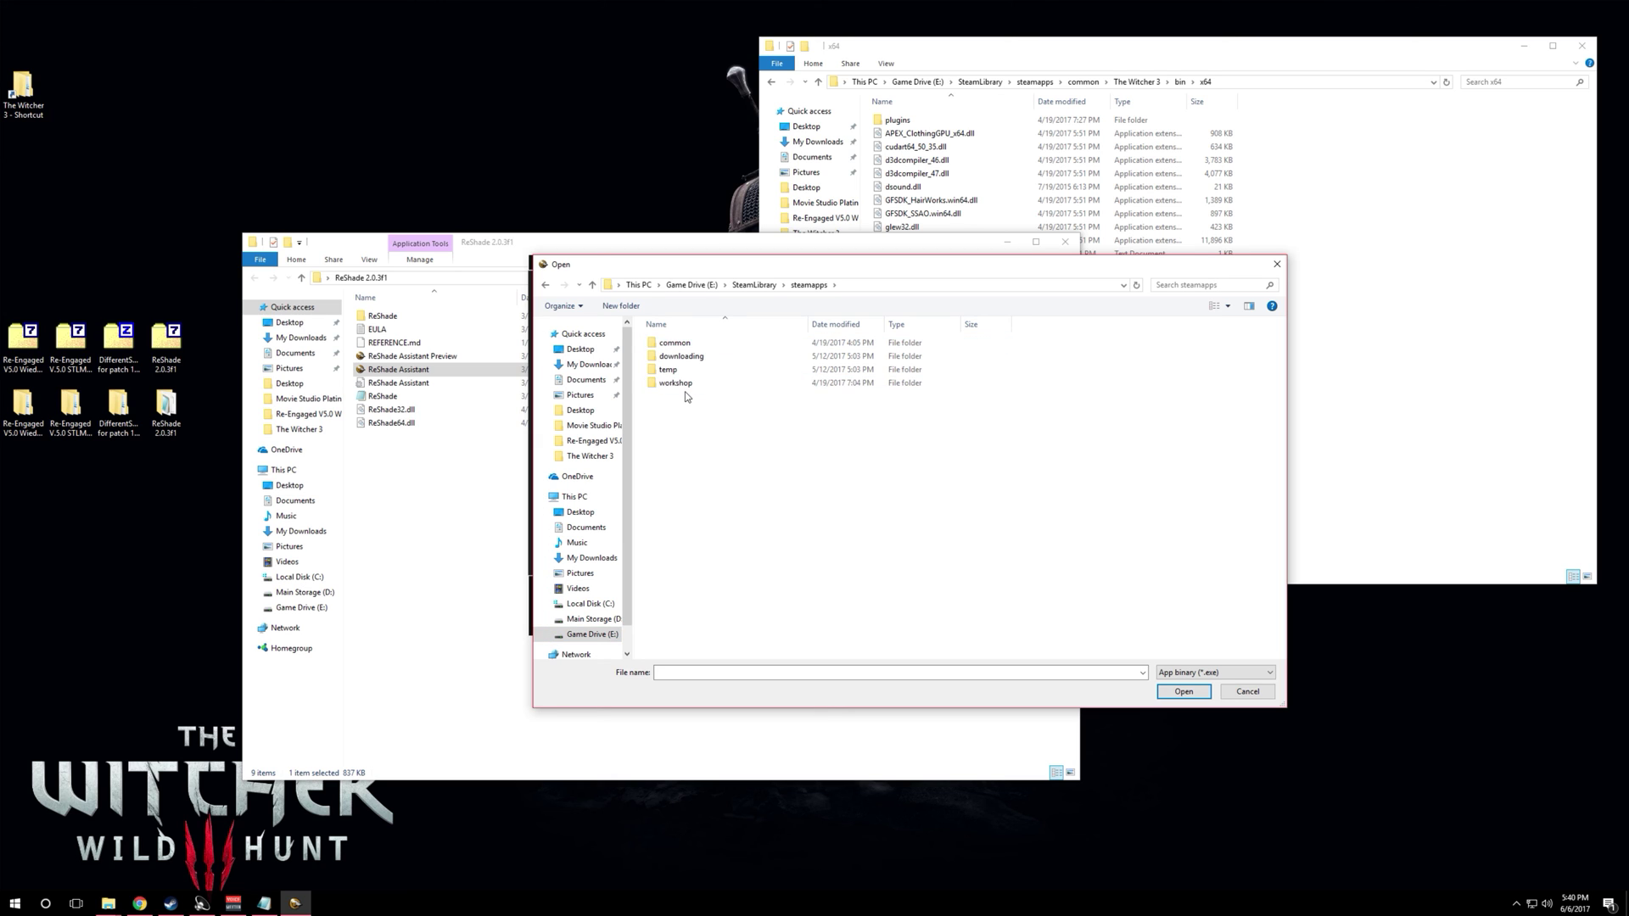
double_click(676, 343)
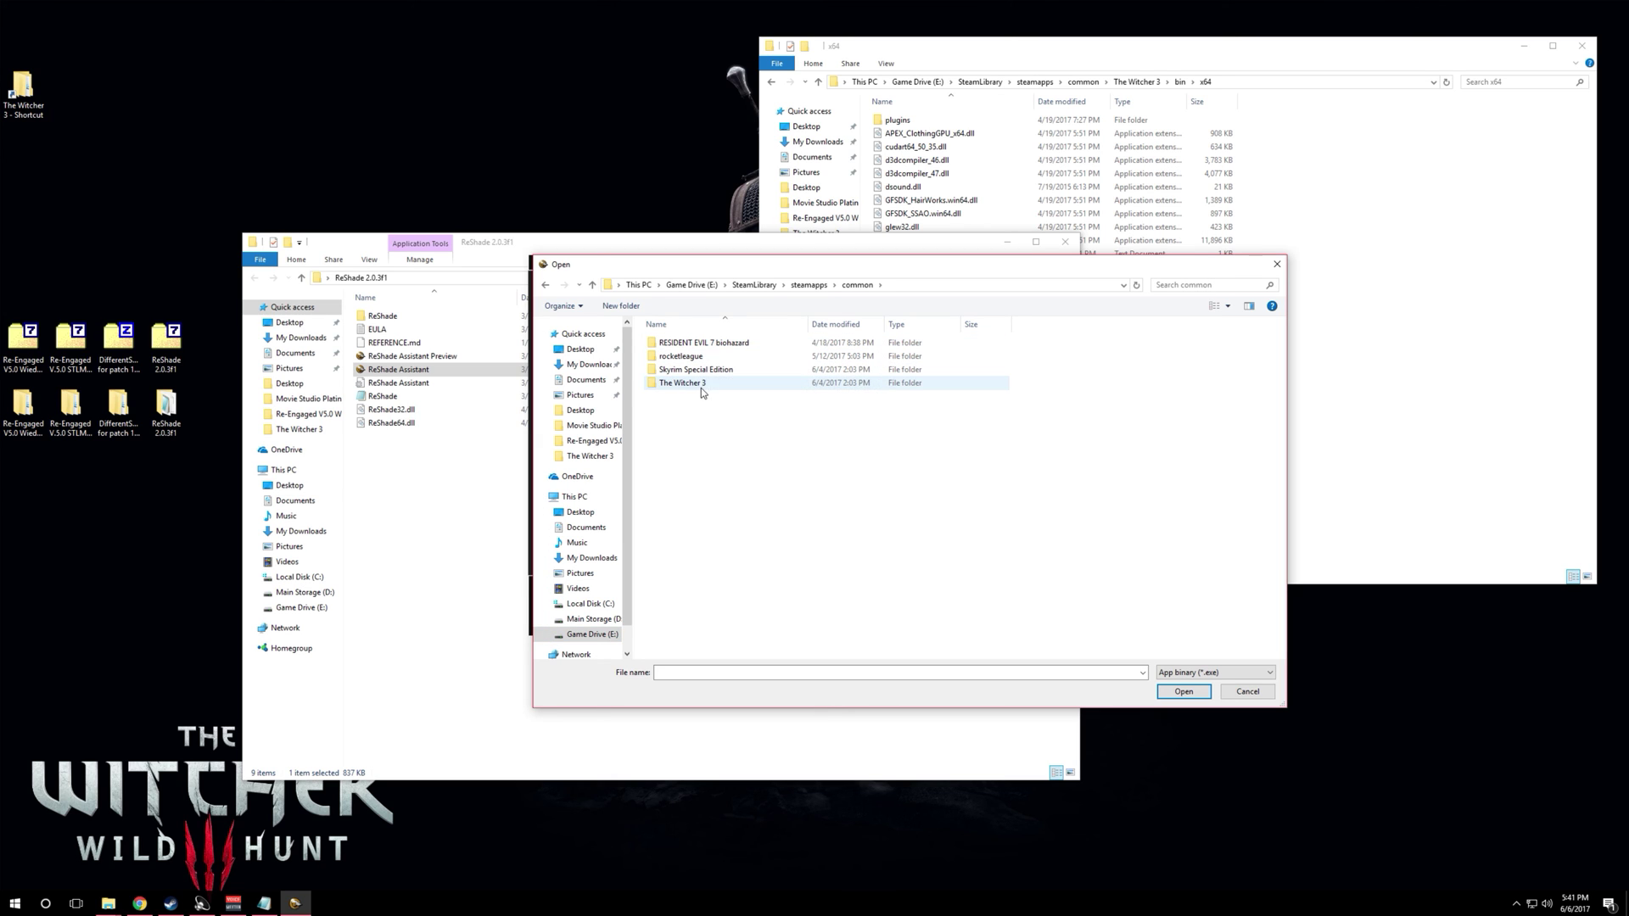
double_click(700, 386)
double_click(699, 392)
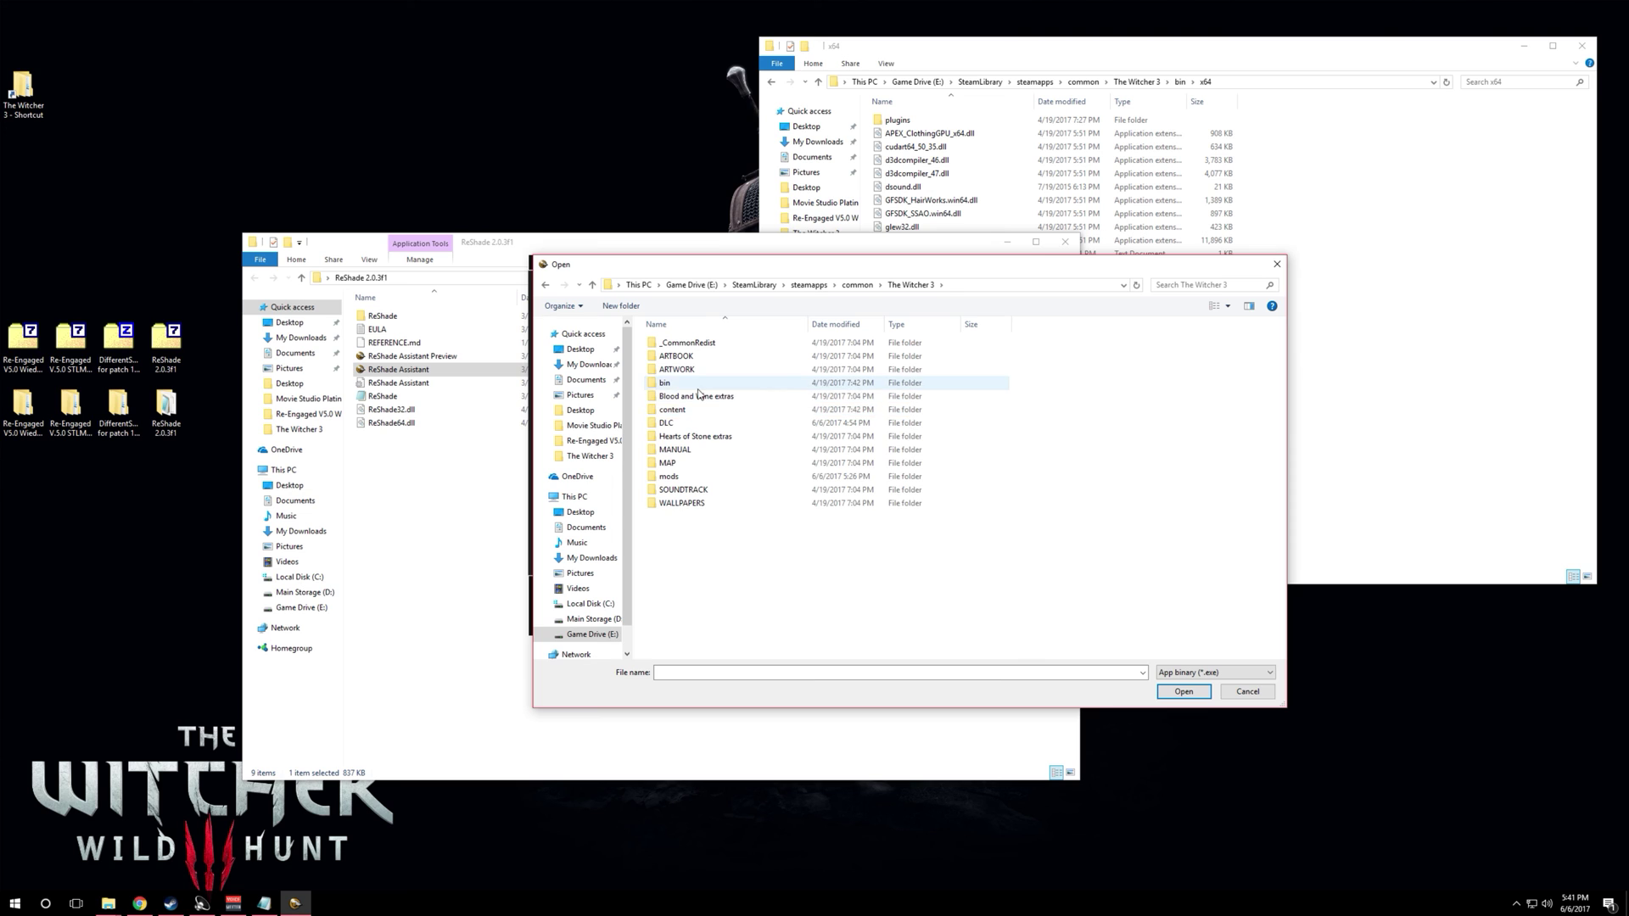
double_click(689, 409)
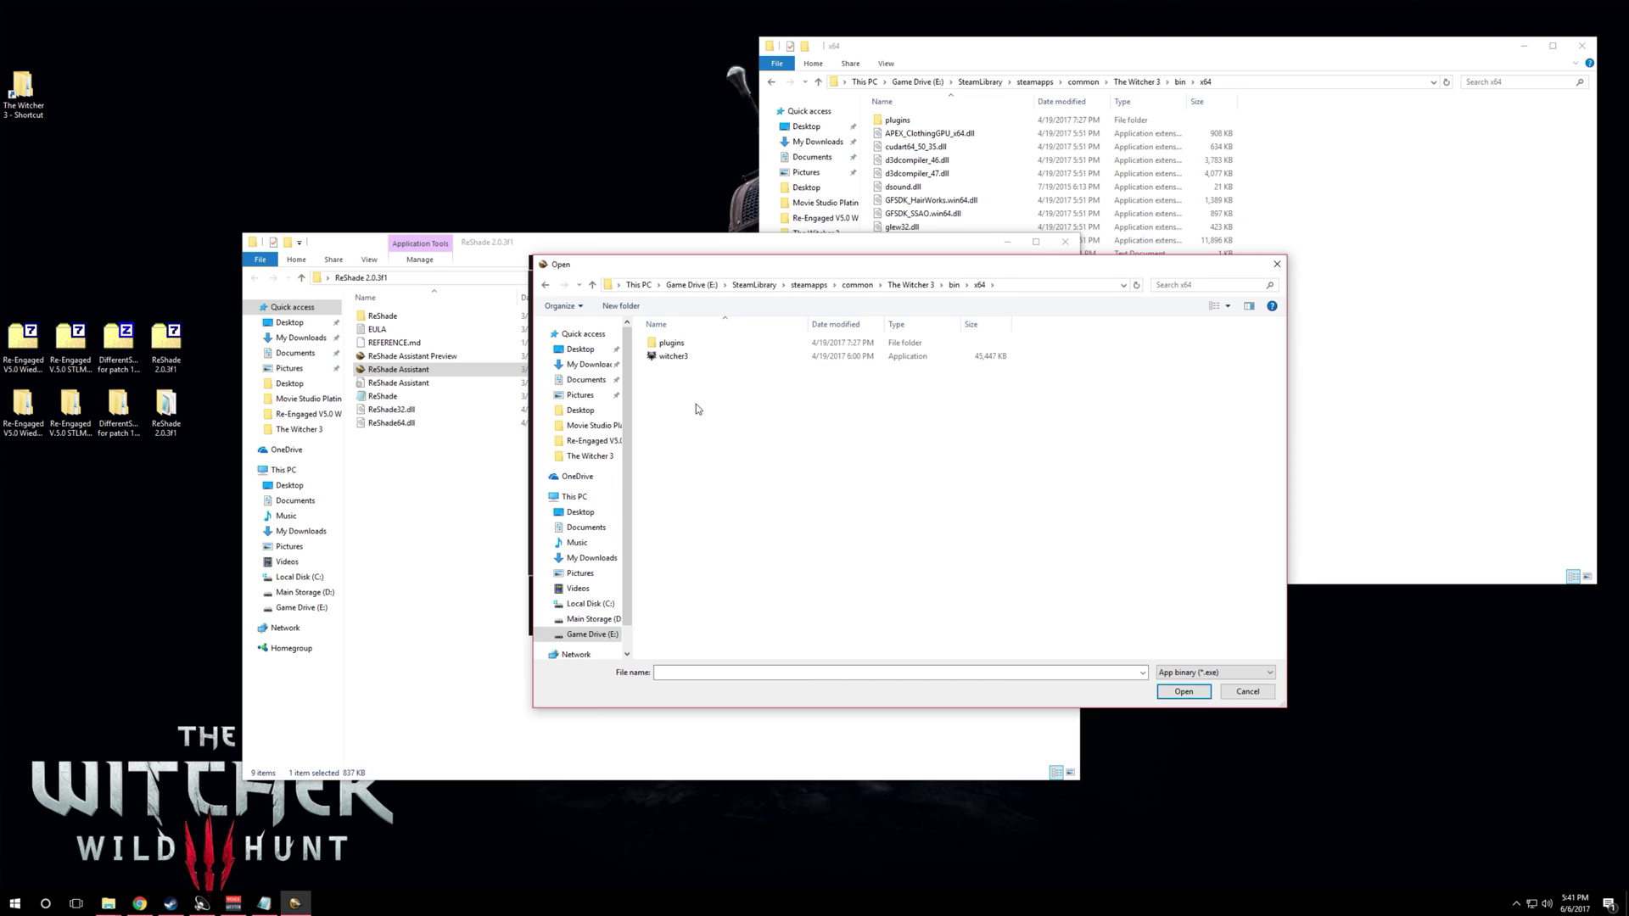
click(679, 357)
click(1183, 692)
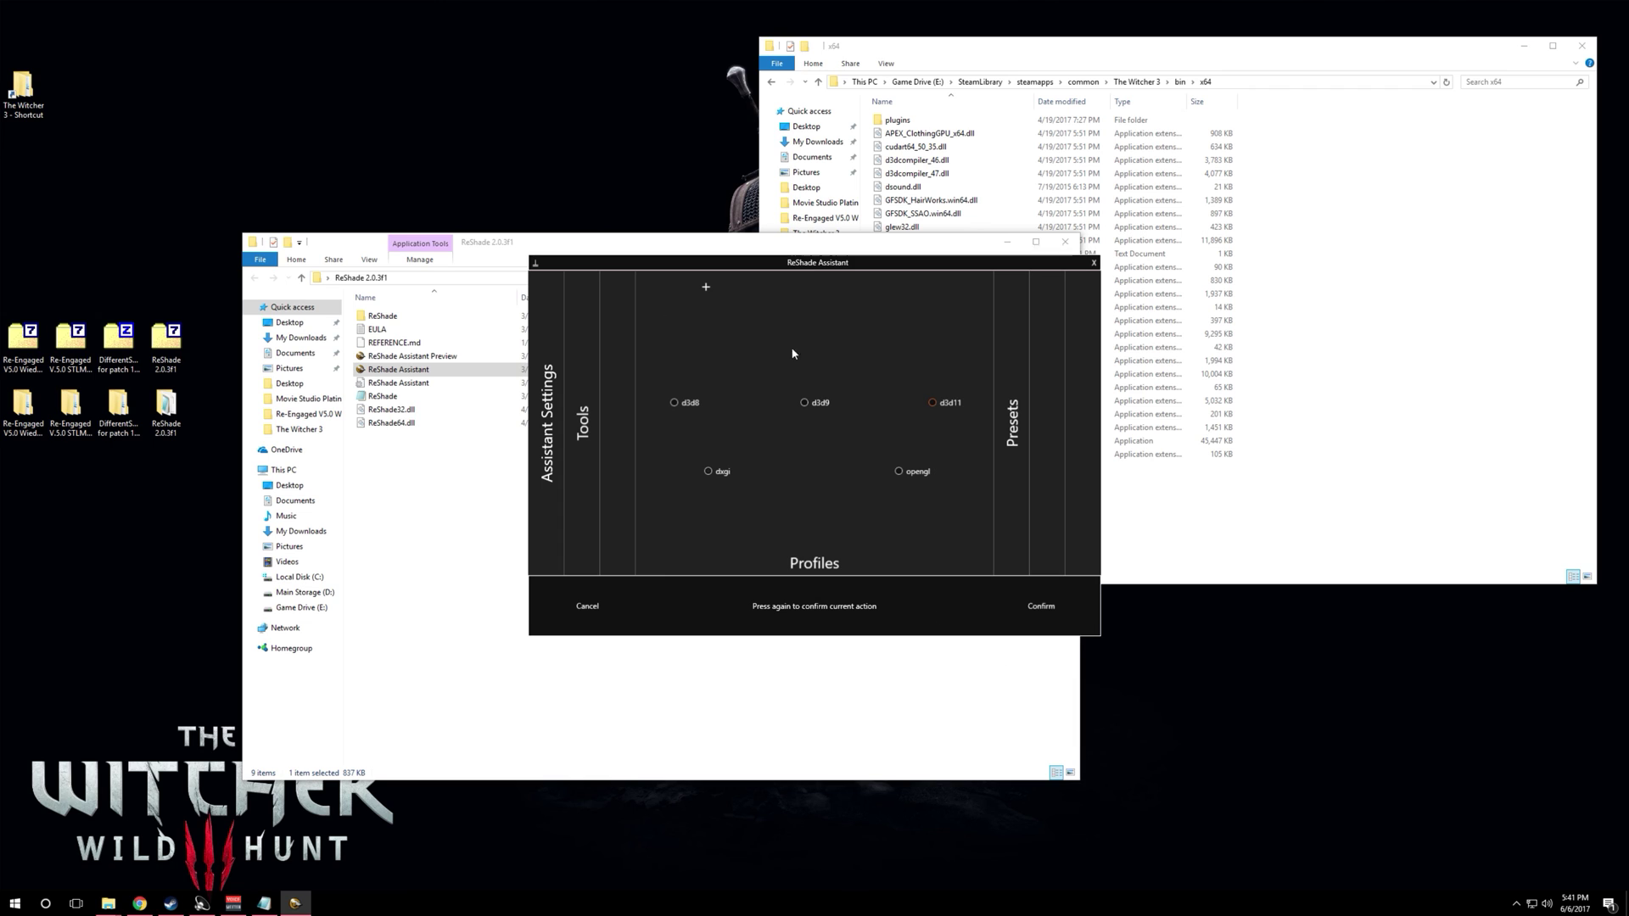
Create the profile with the d3d11 renderer and check the game's x64 folder for the added dxgi.dll
click(934, 407)
click(1035, 613)
click(772, 533)
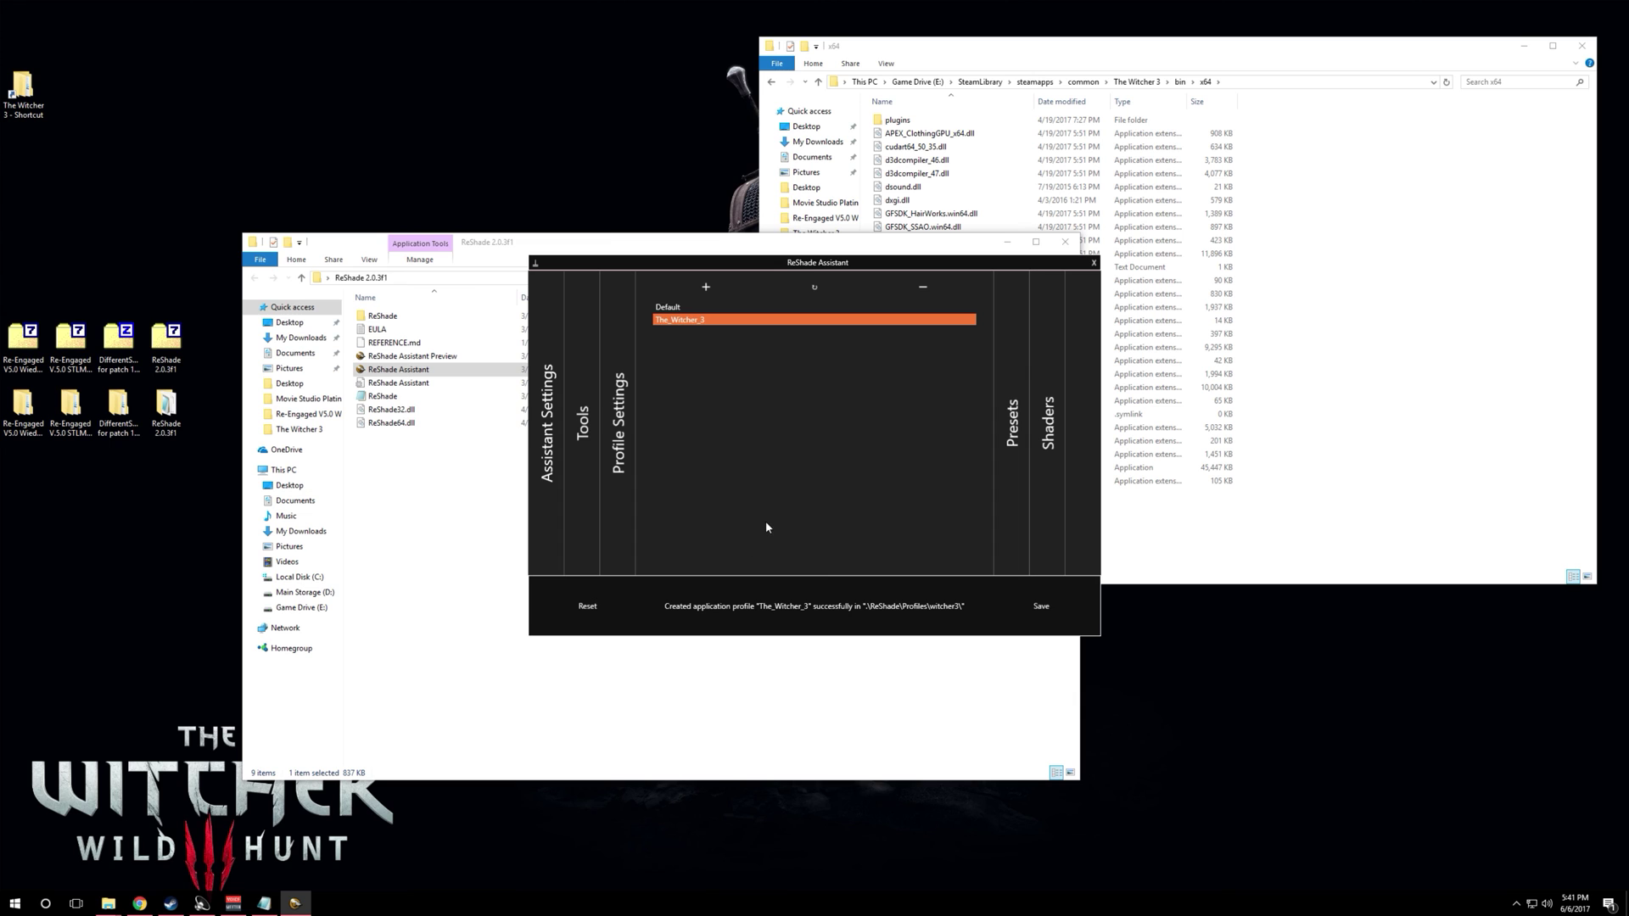
click(1166, 68)
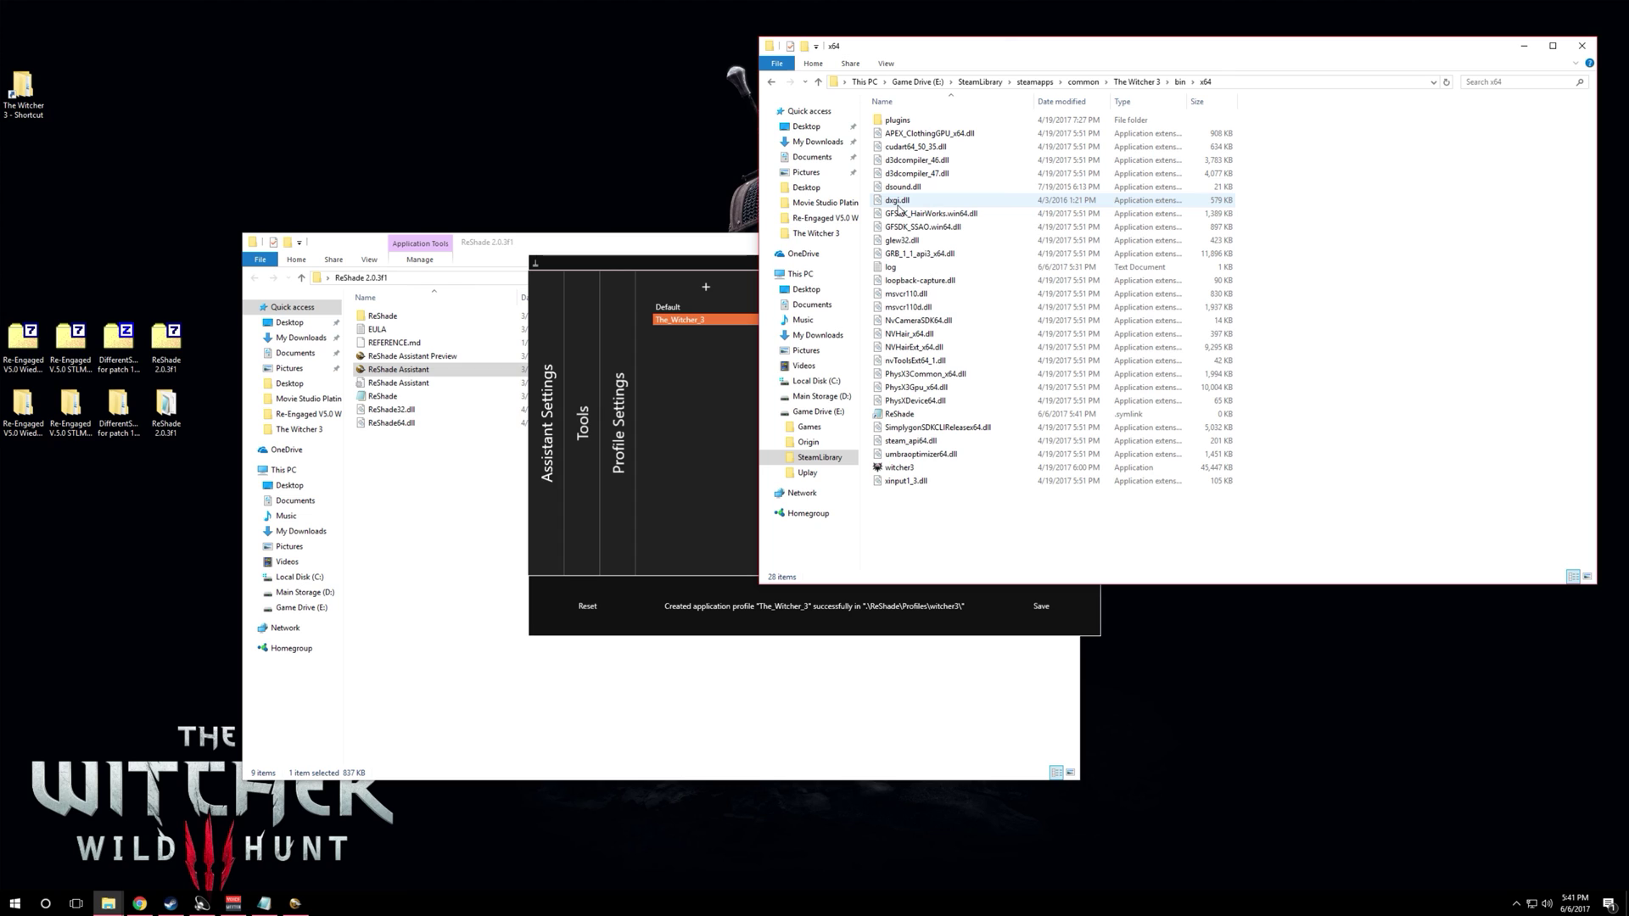
mouse_move(899, 208)
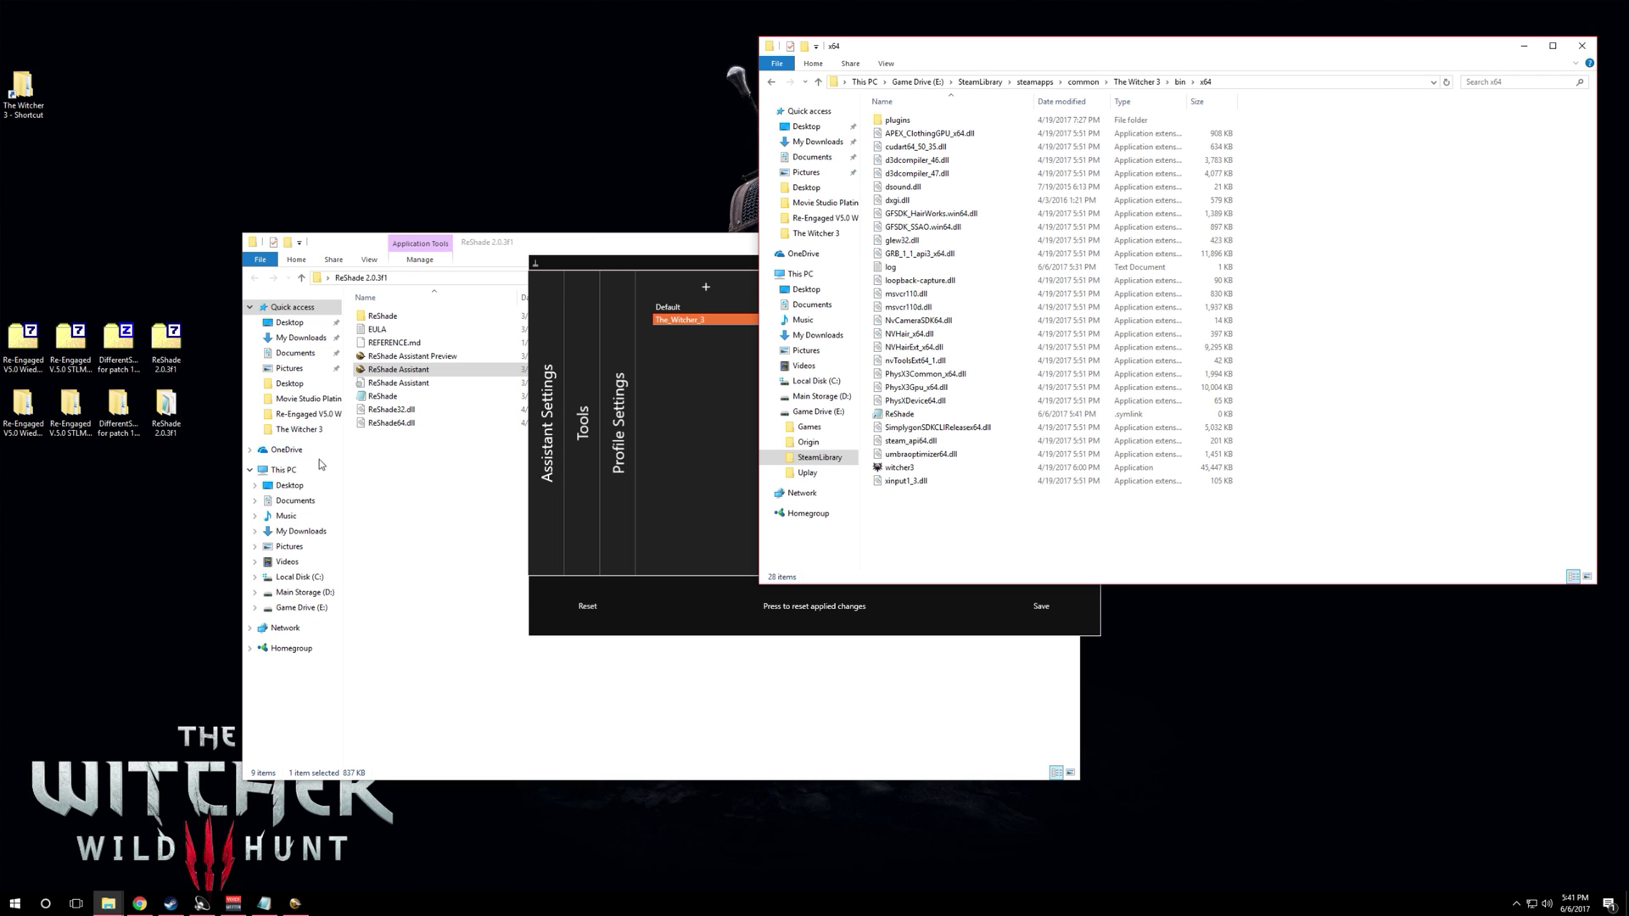
Open the 3. ReShade 2.0 Users folder of the Re-Engaged V5.0 Wiedzmin Version on the desktop and close ReShade Assistant
double_click(36, 414)
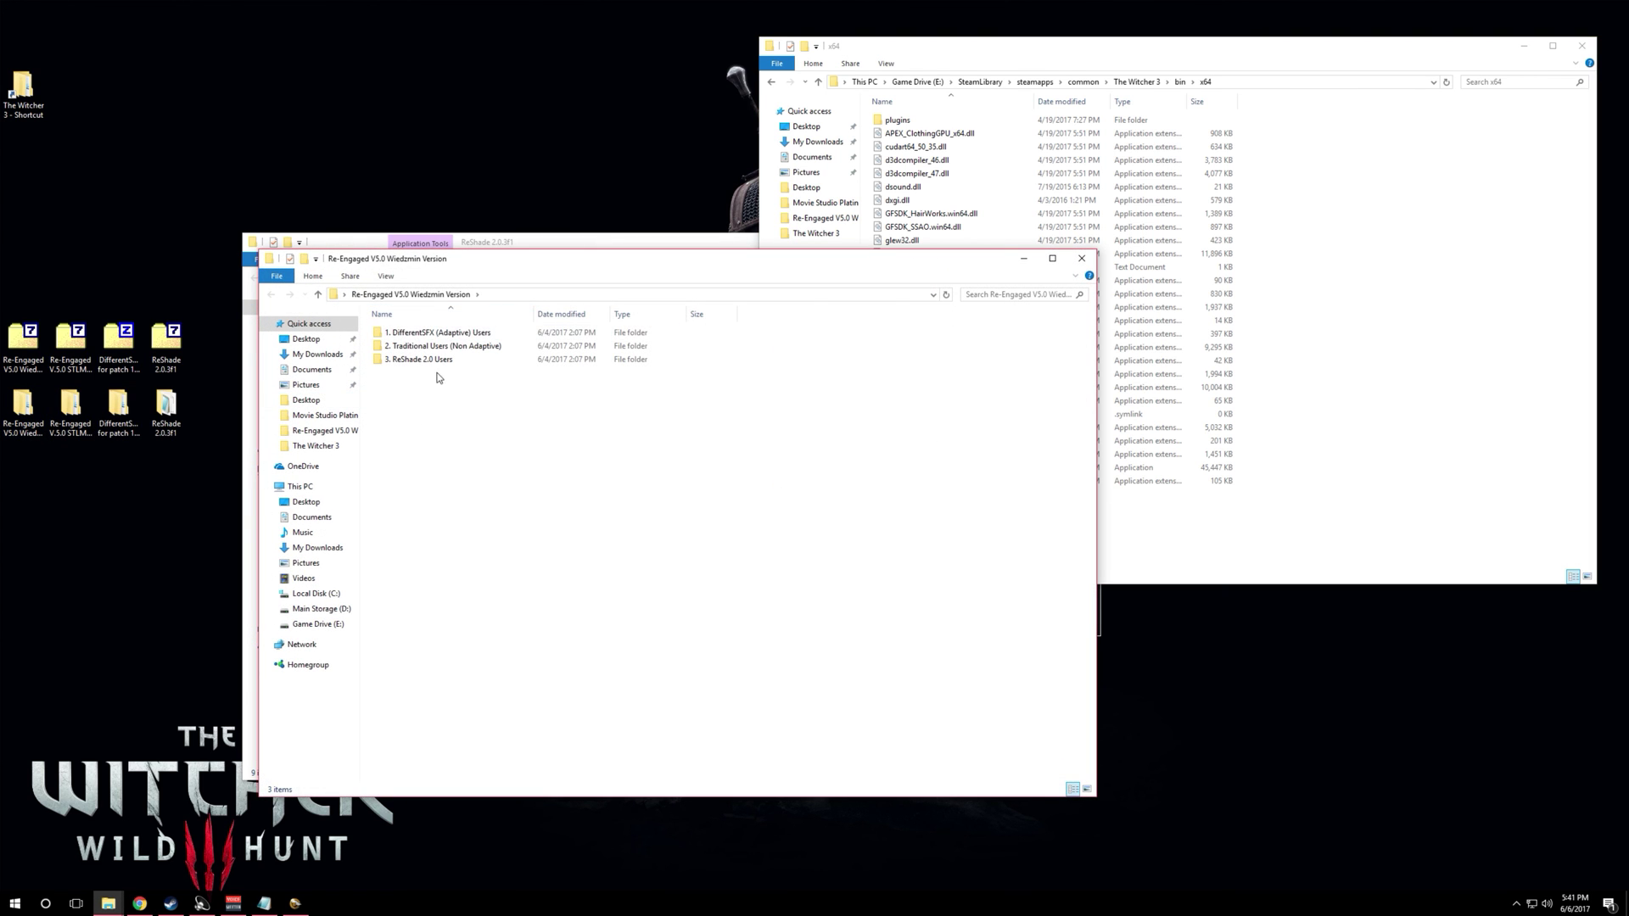
double_click(431, 361)
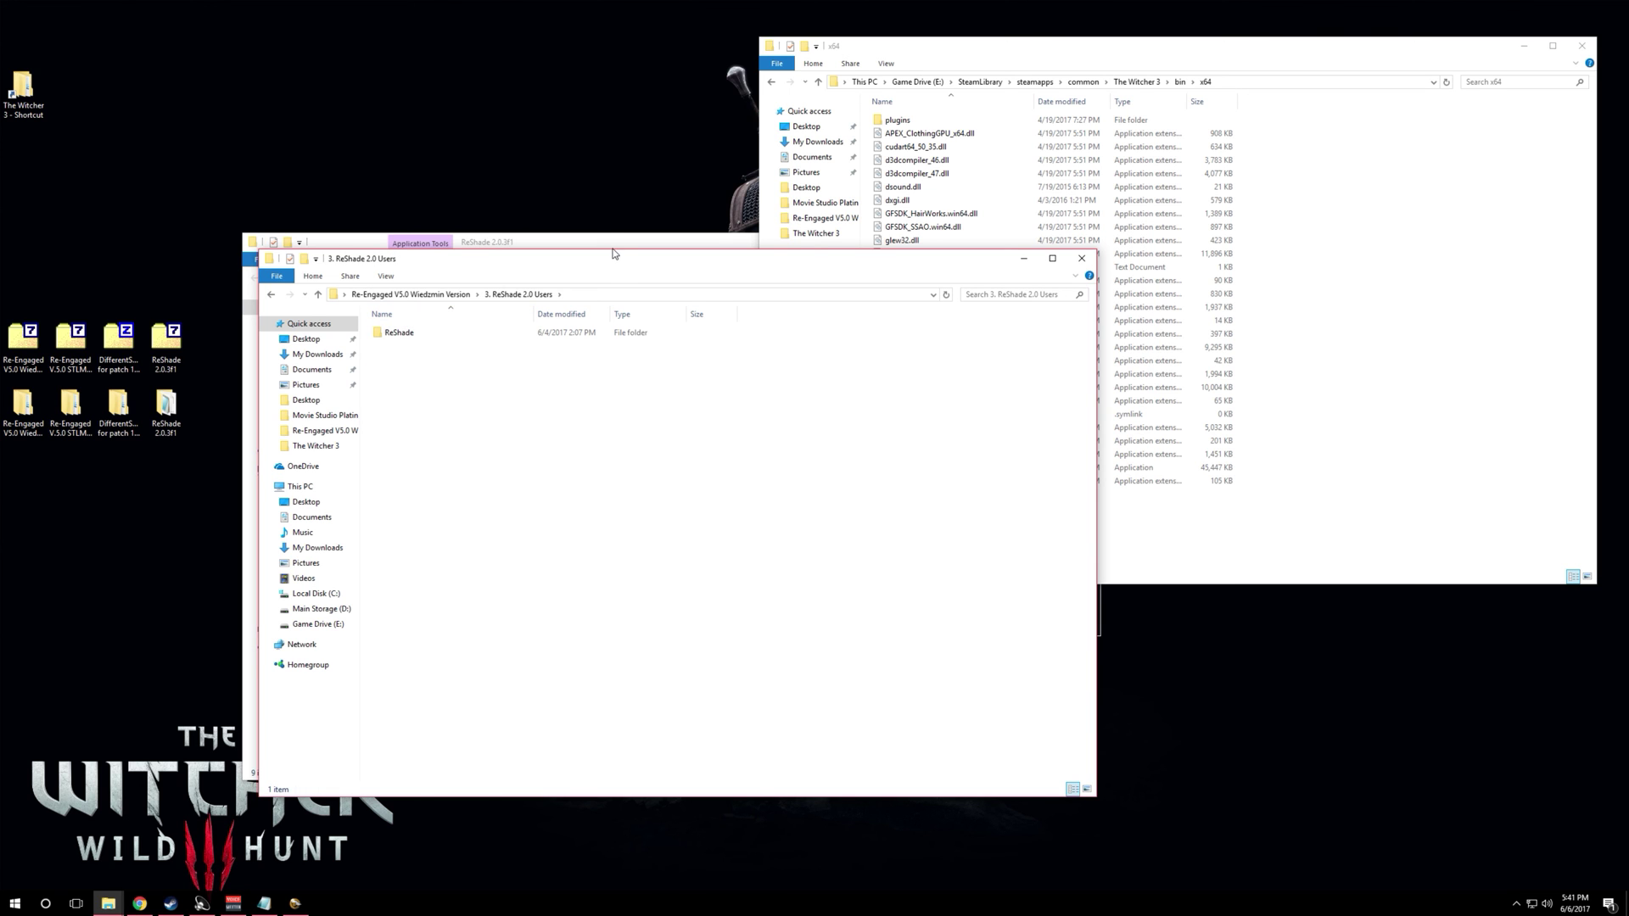
drag(607, 255, 986, 263)
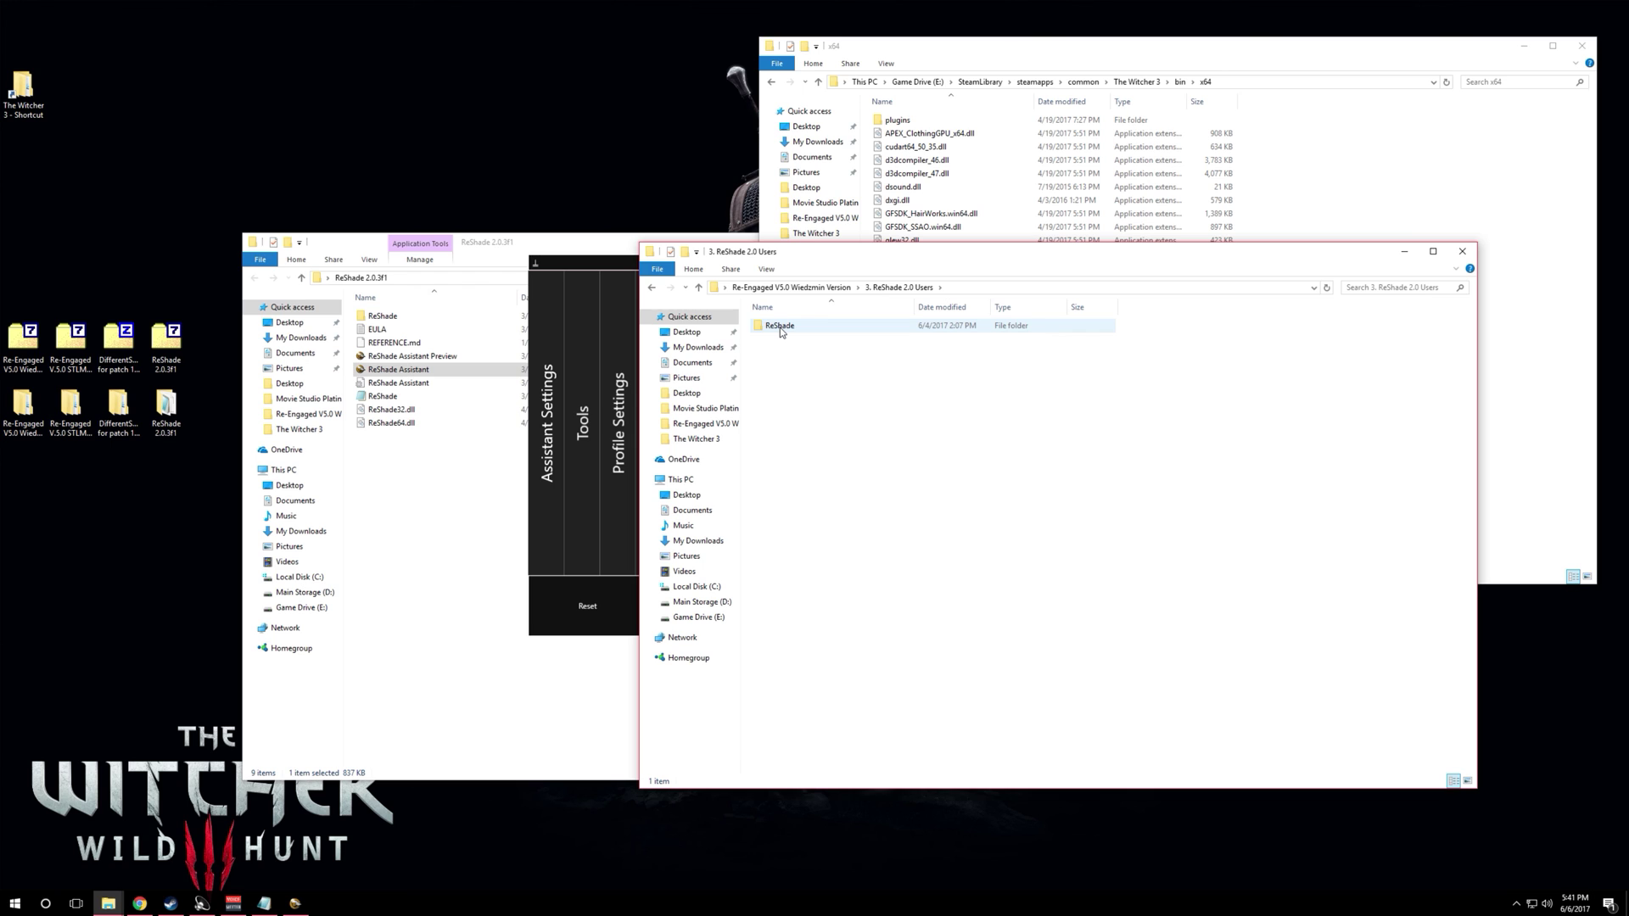
click(619, 262)
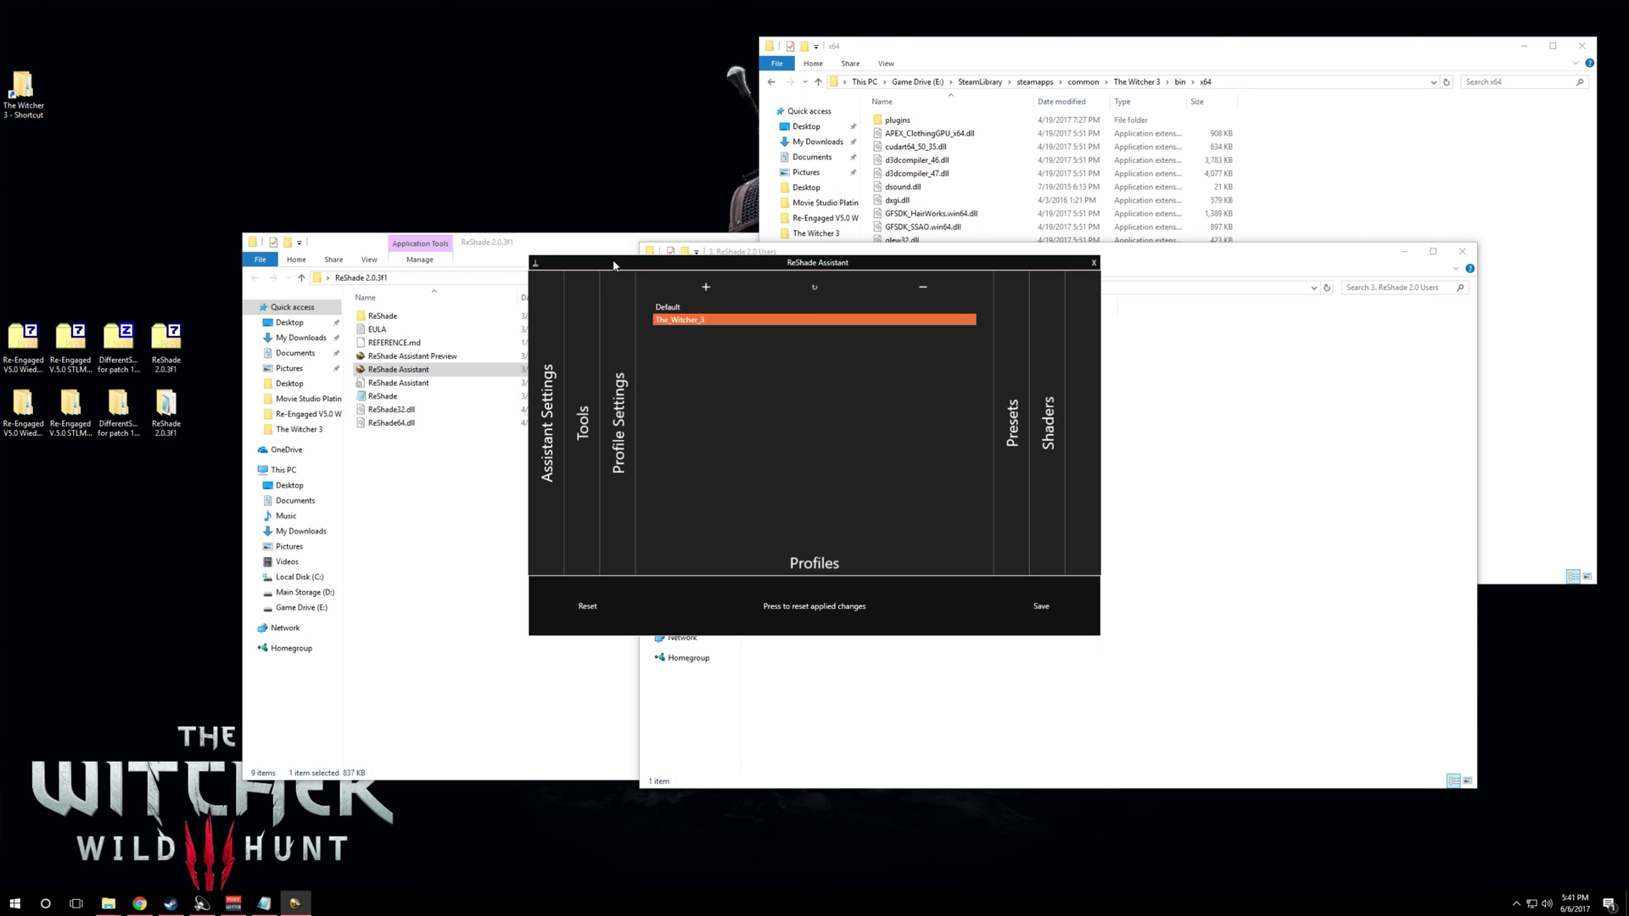
click(1095, 263)
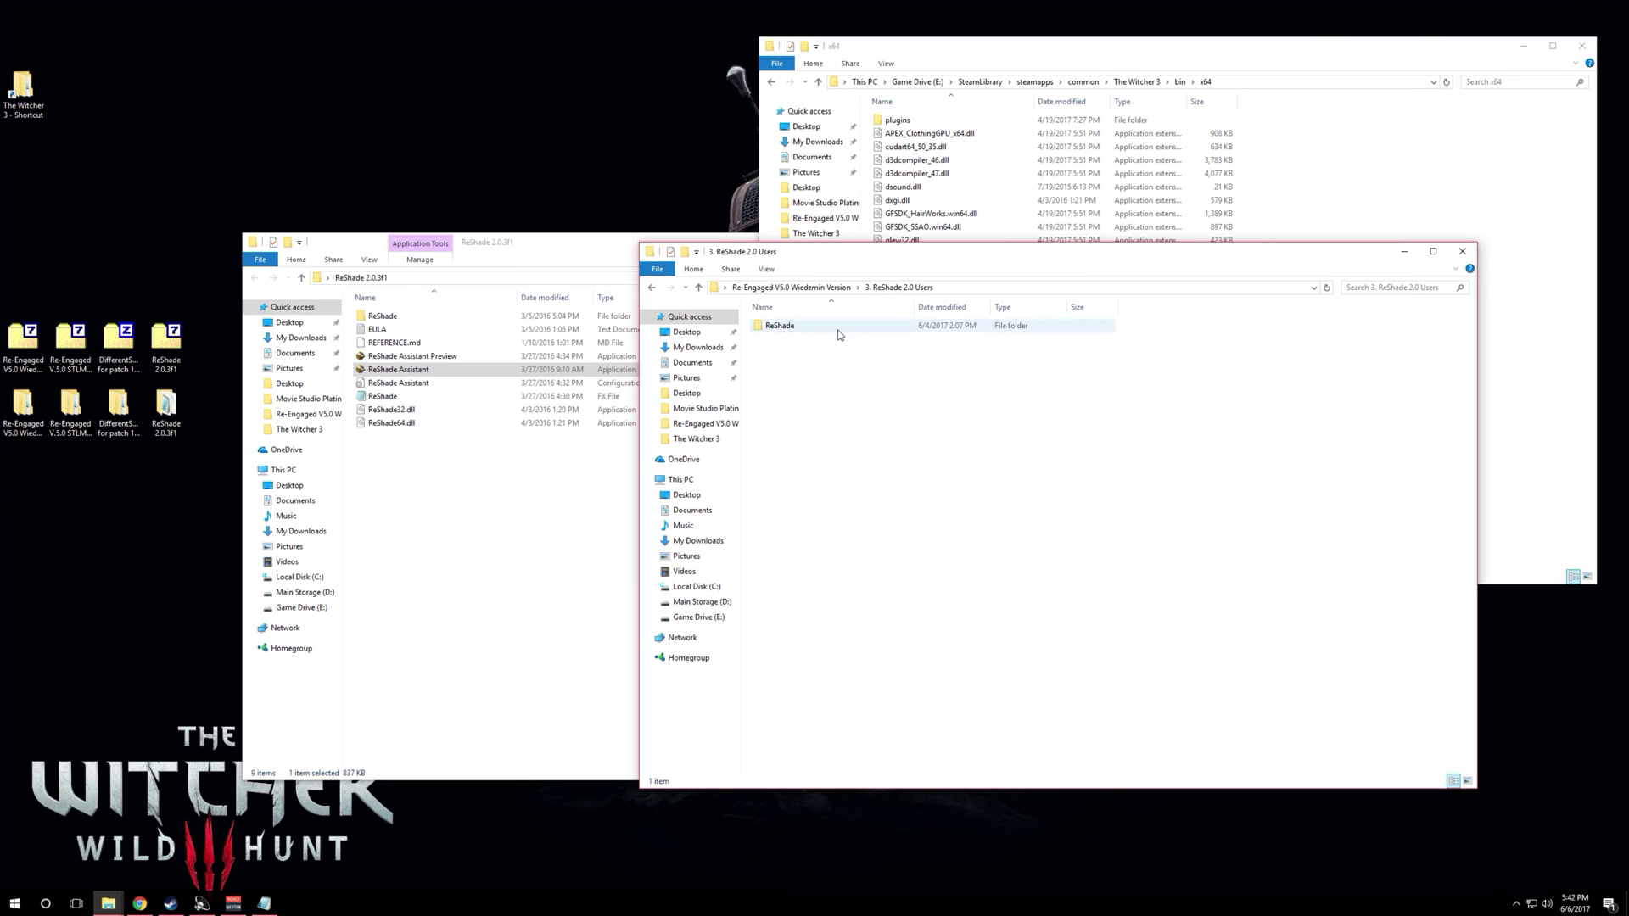
Copy the ReShade folder from 3. ReShade 2.0 Users into the ReShade 2.0.3f1 folder, replacing the files with the same names
click(812, 328)
right_click(812, 330)
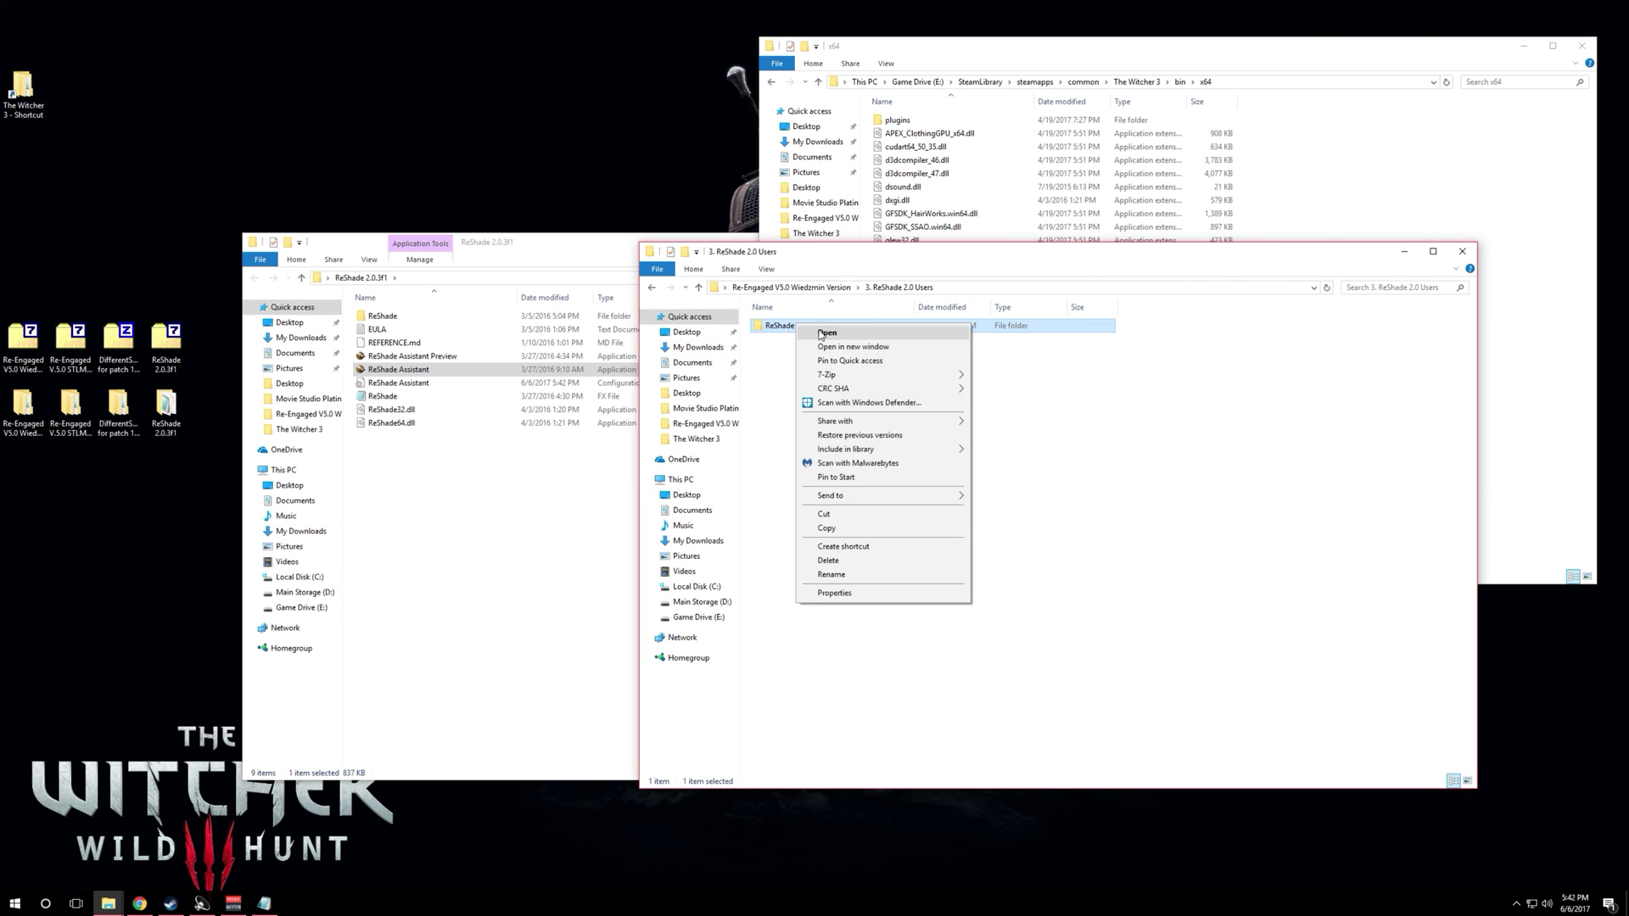
click(839, 533)
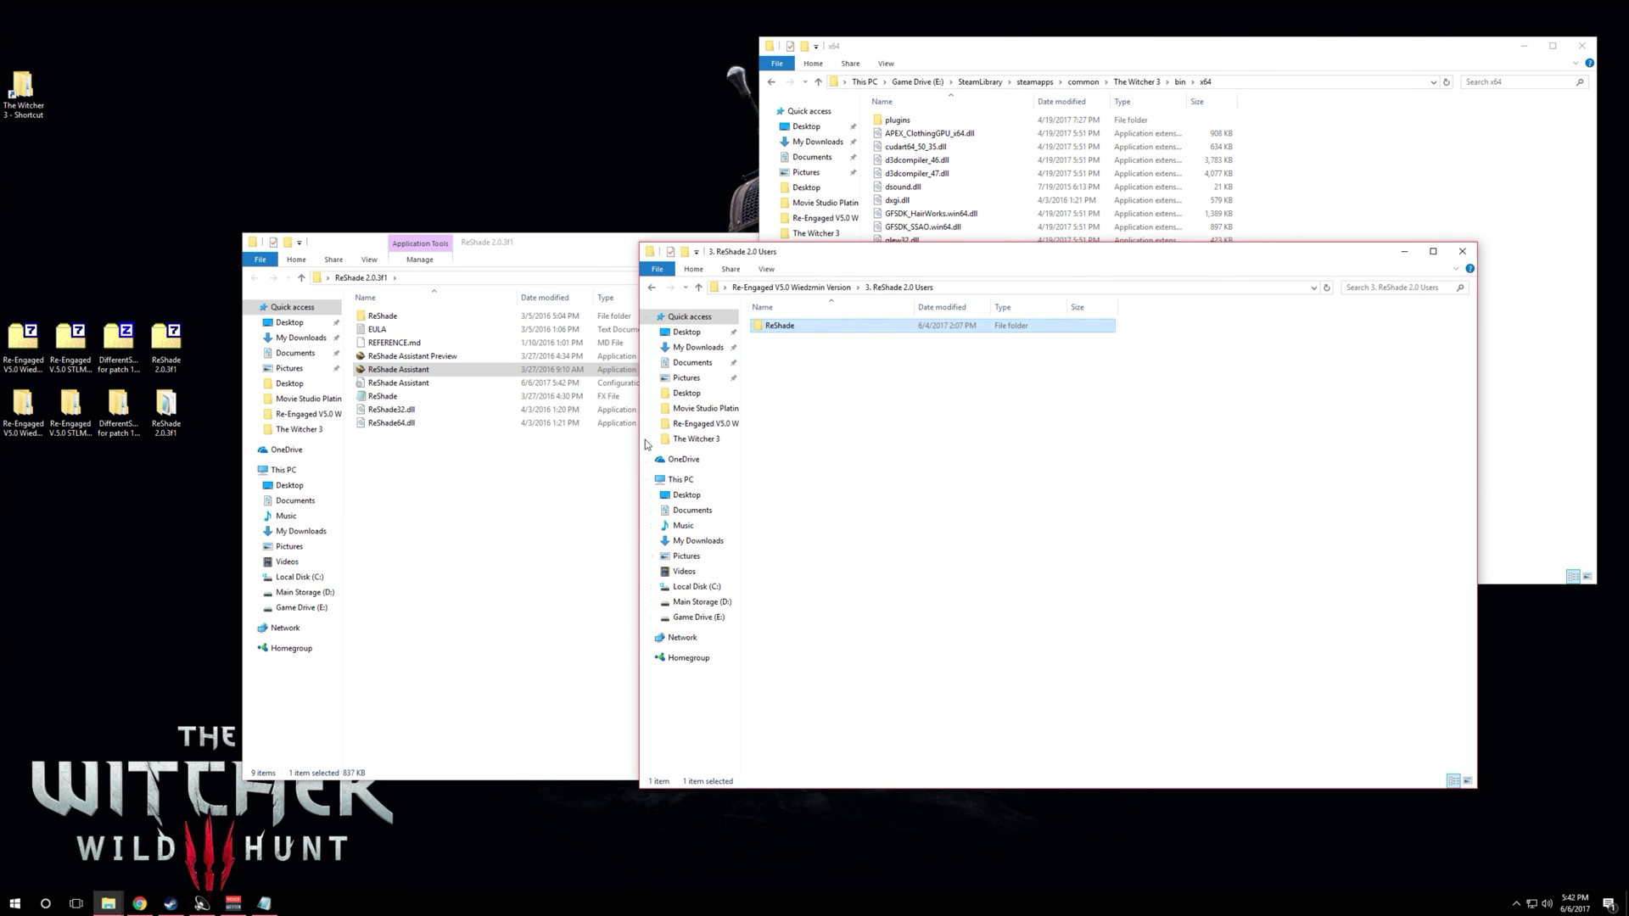
double_click(392, 316)
click(253, 280)
right_click(434, 467)
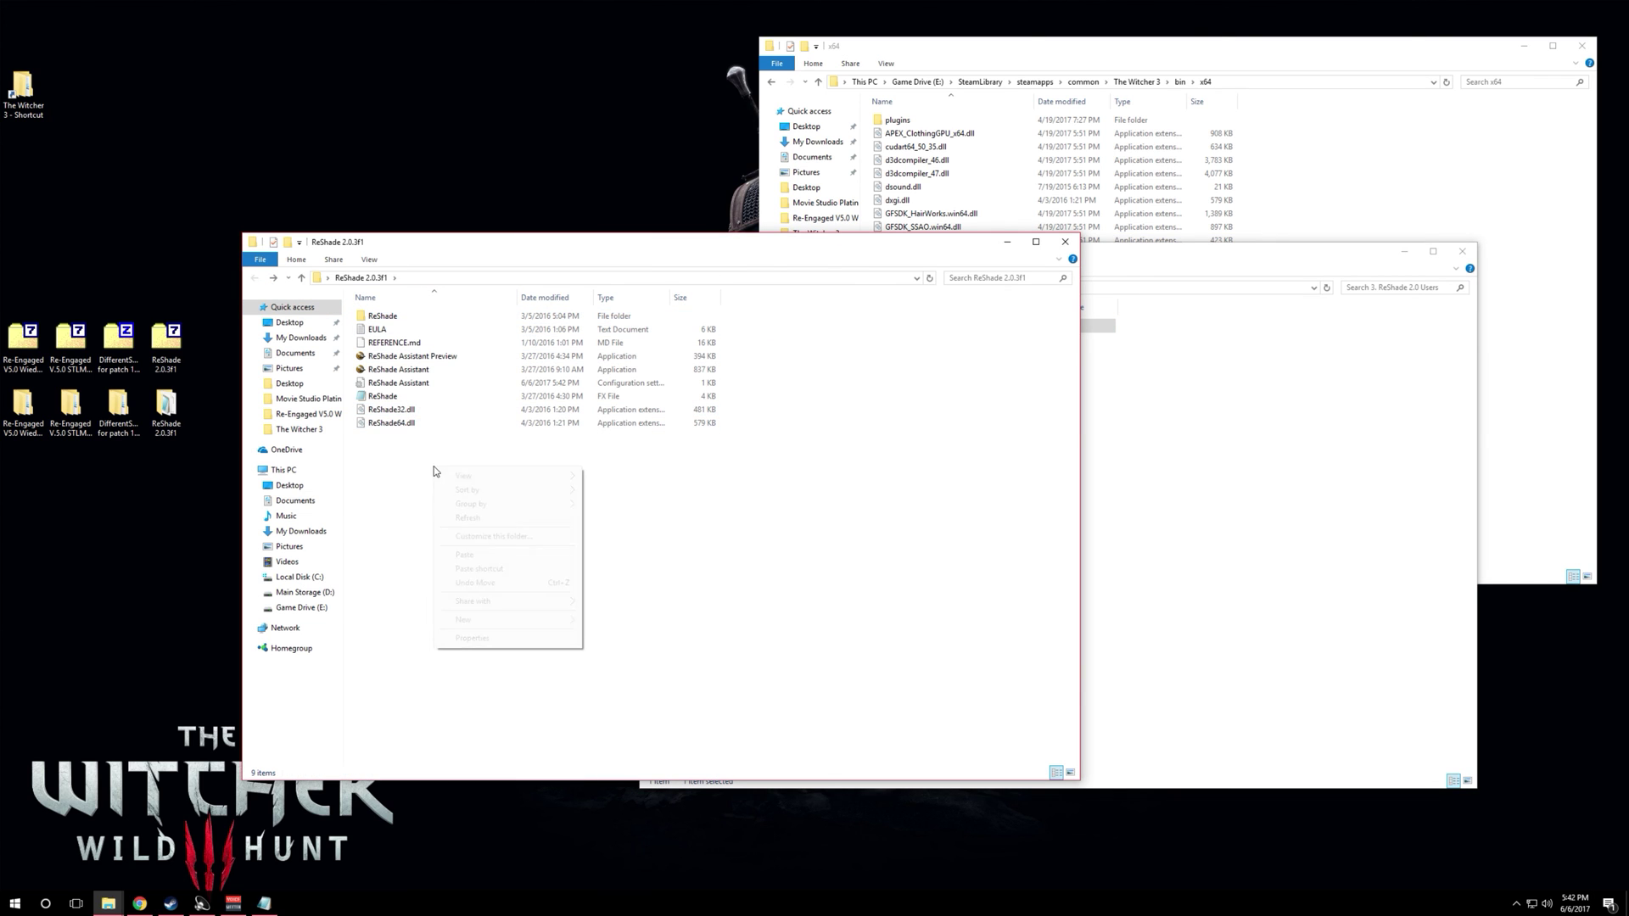
click(500, 557)
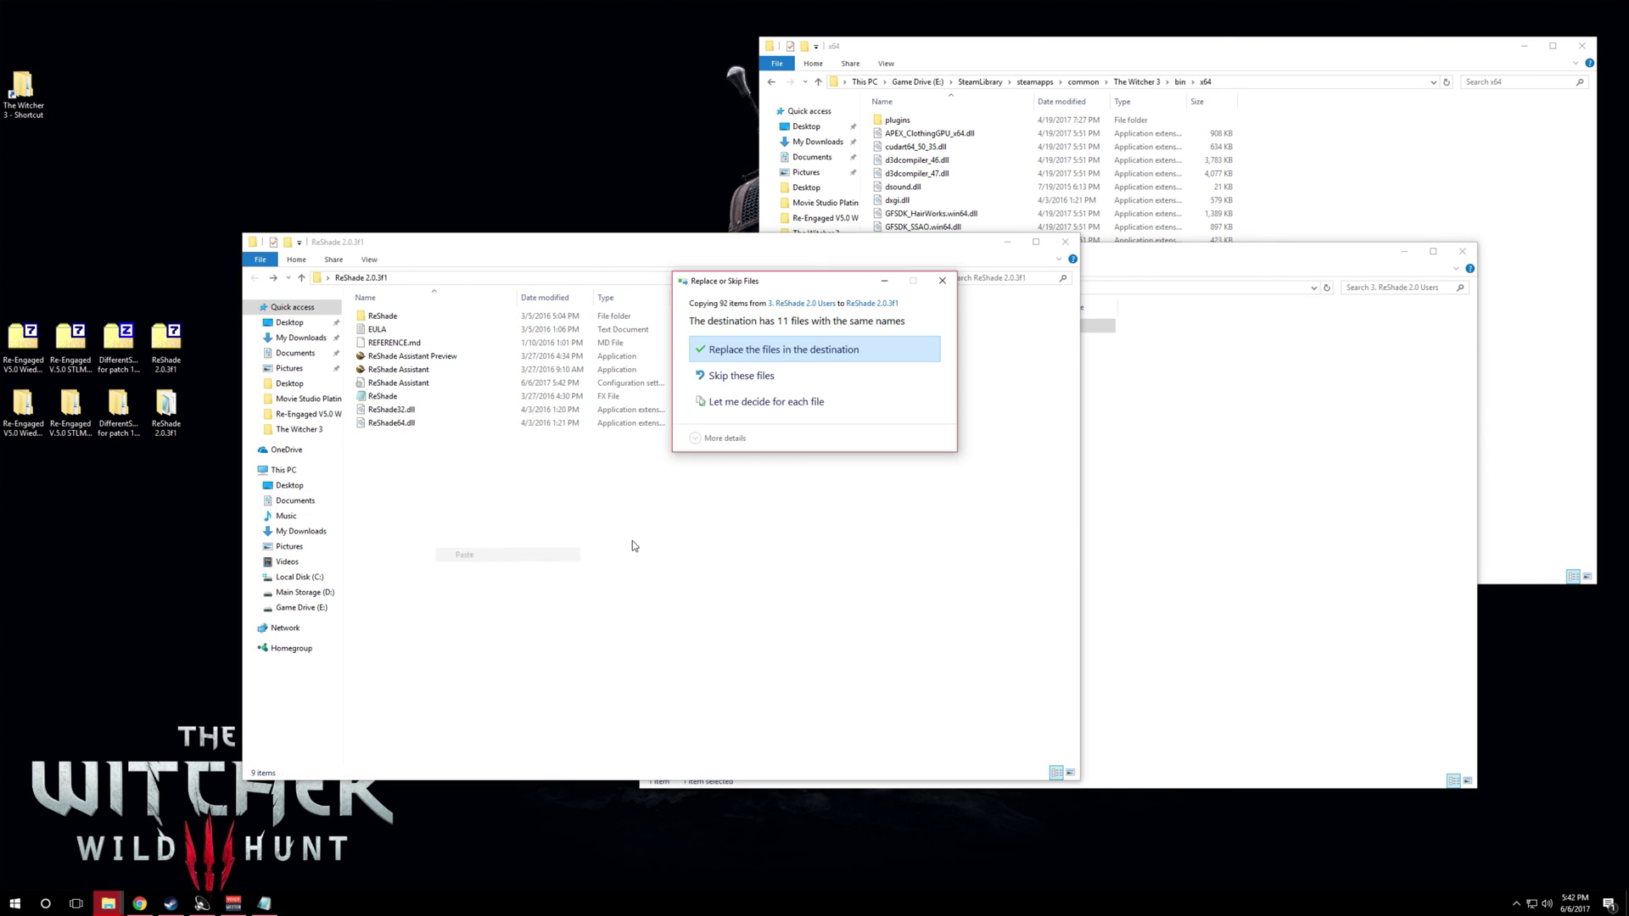
click(736, 356)
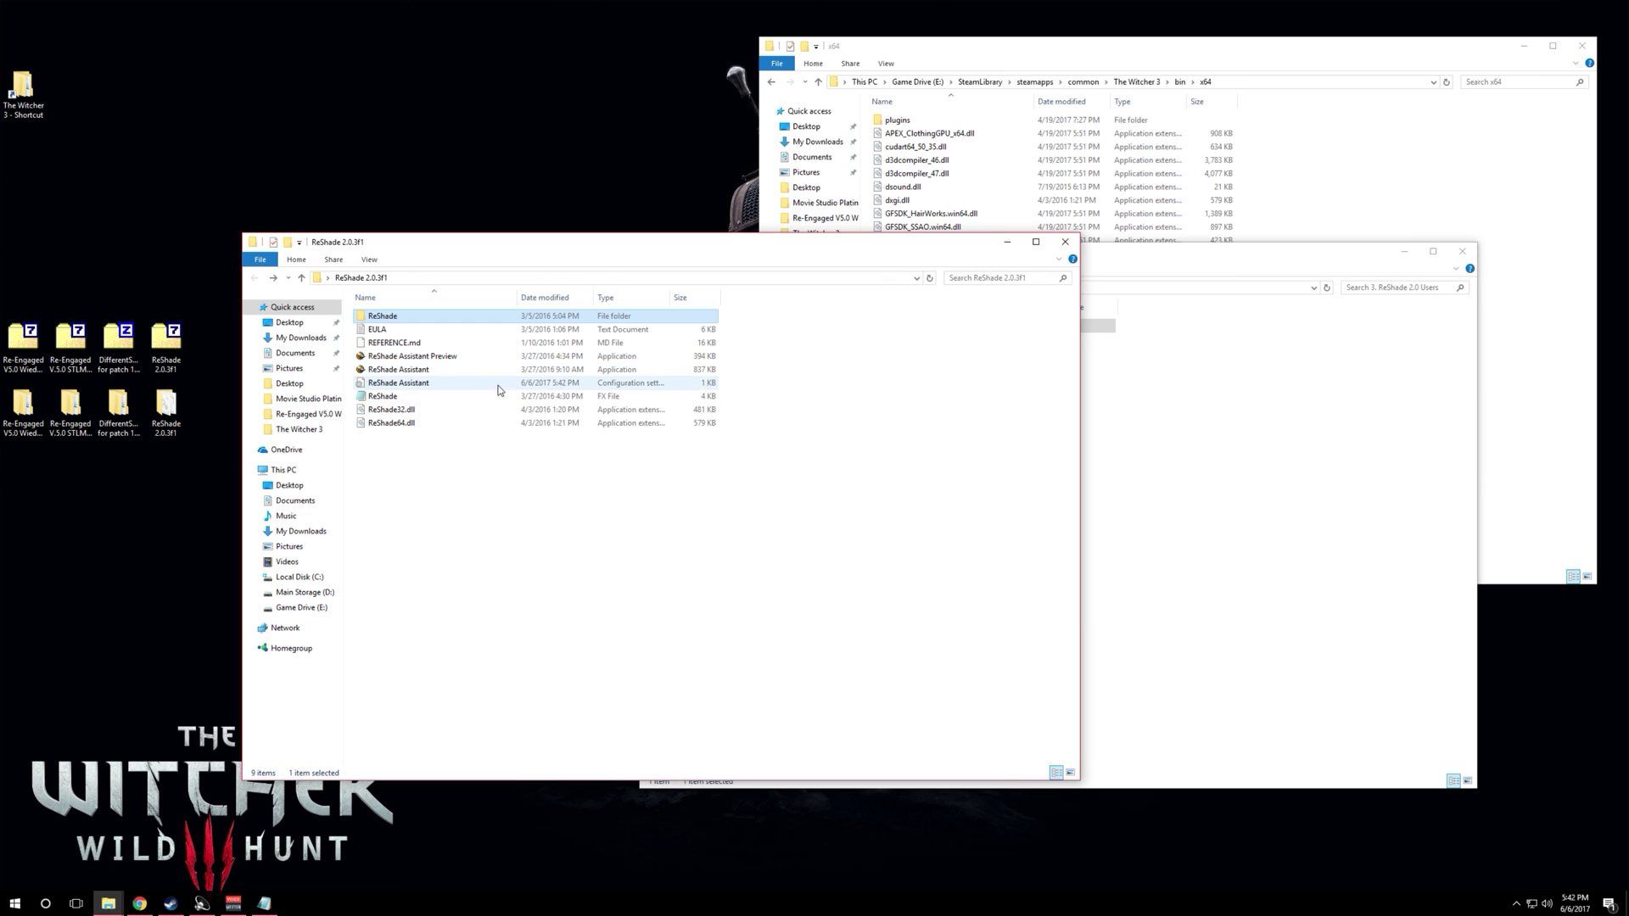
Relaunch ReShade Assistant, select the The_Witcher_3 profile and display its presets
double_click(405, 370)
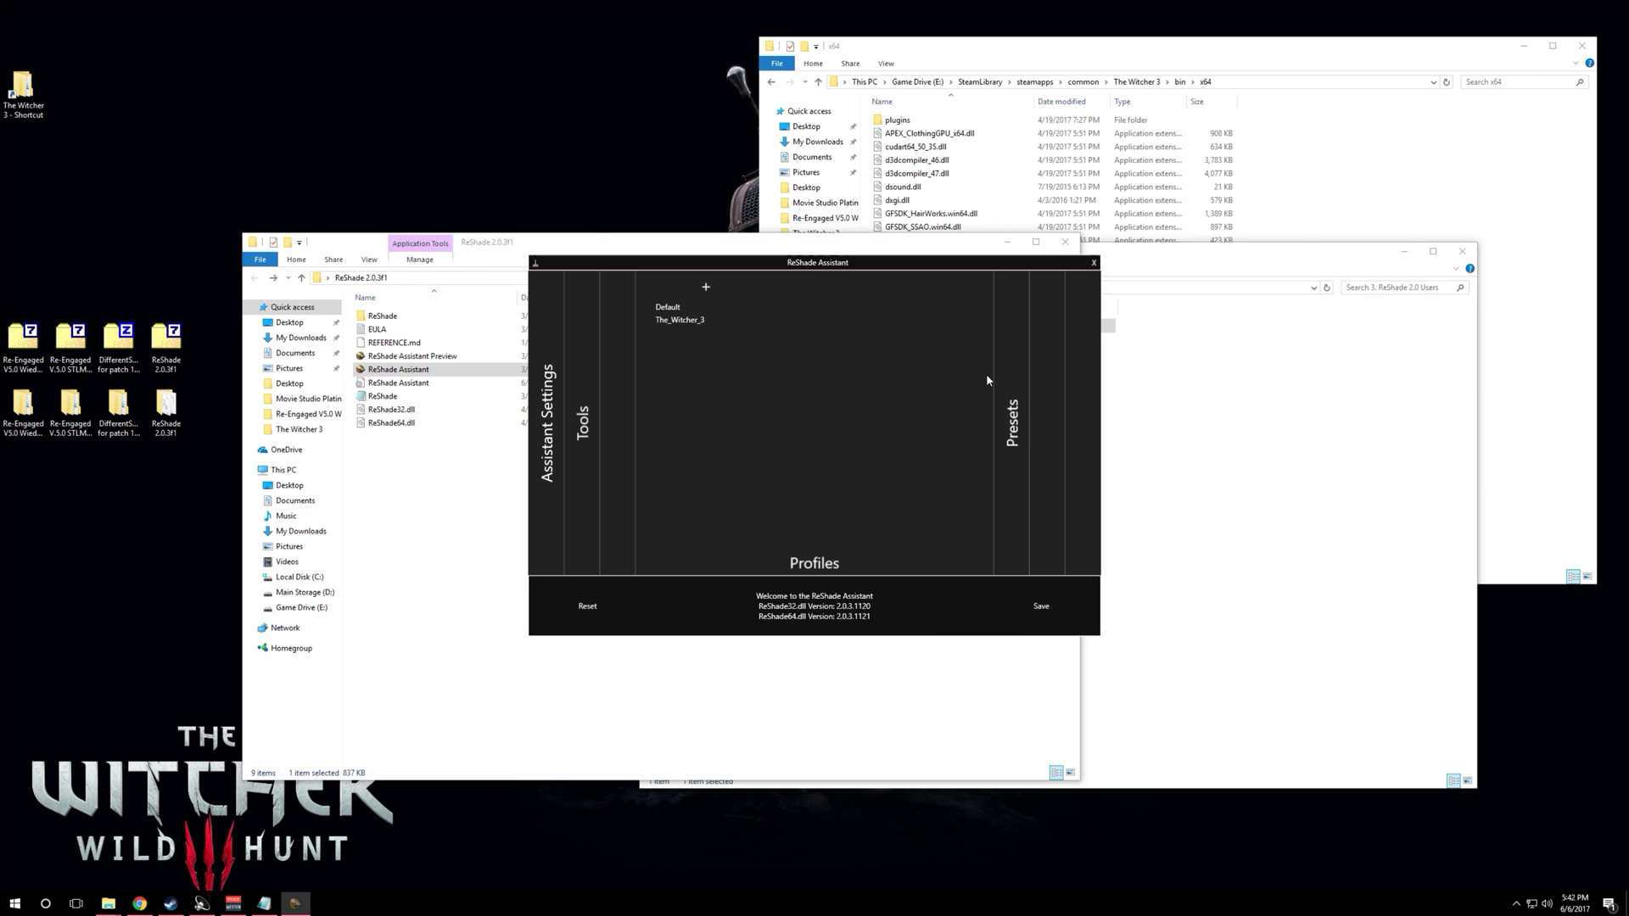
click(695, 320)
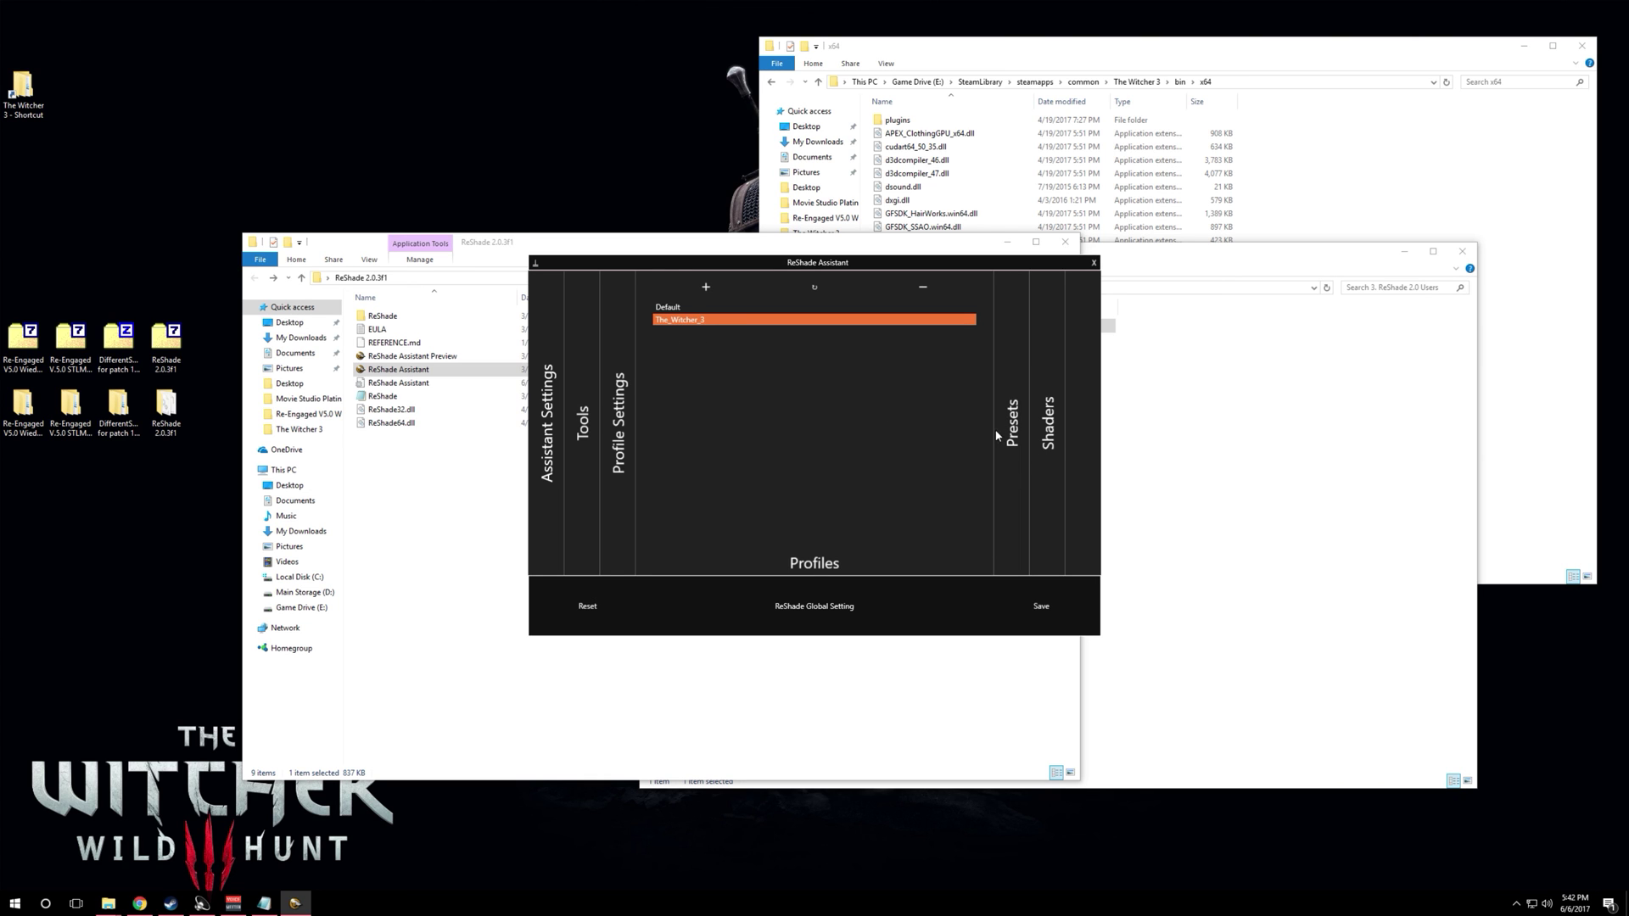
click(1050, 435)
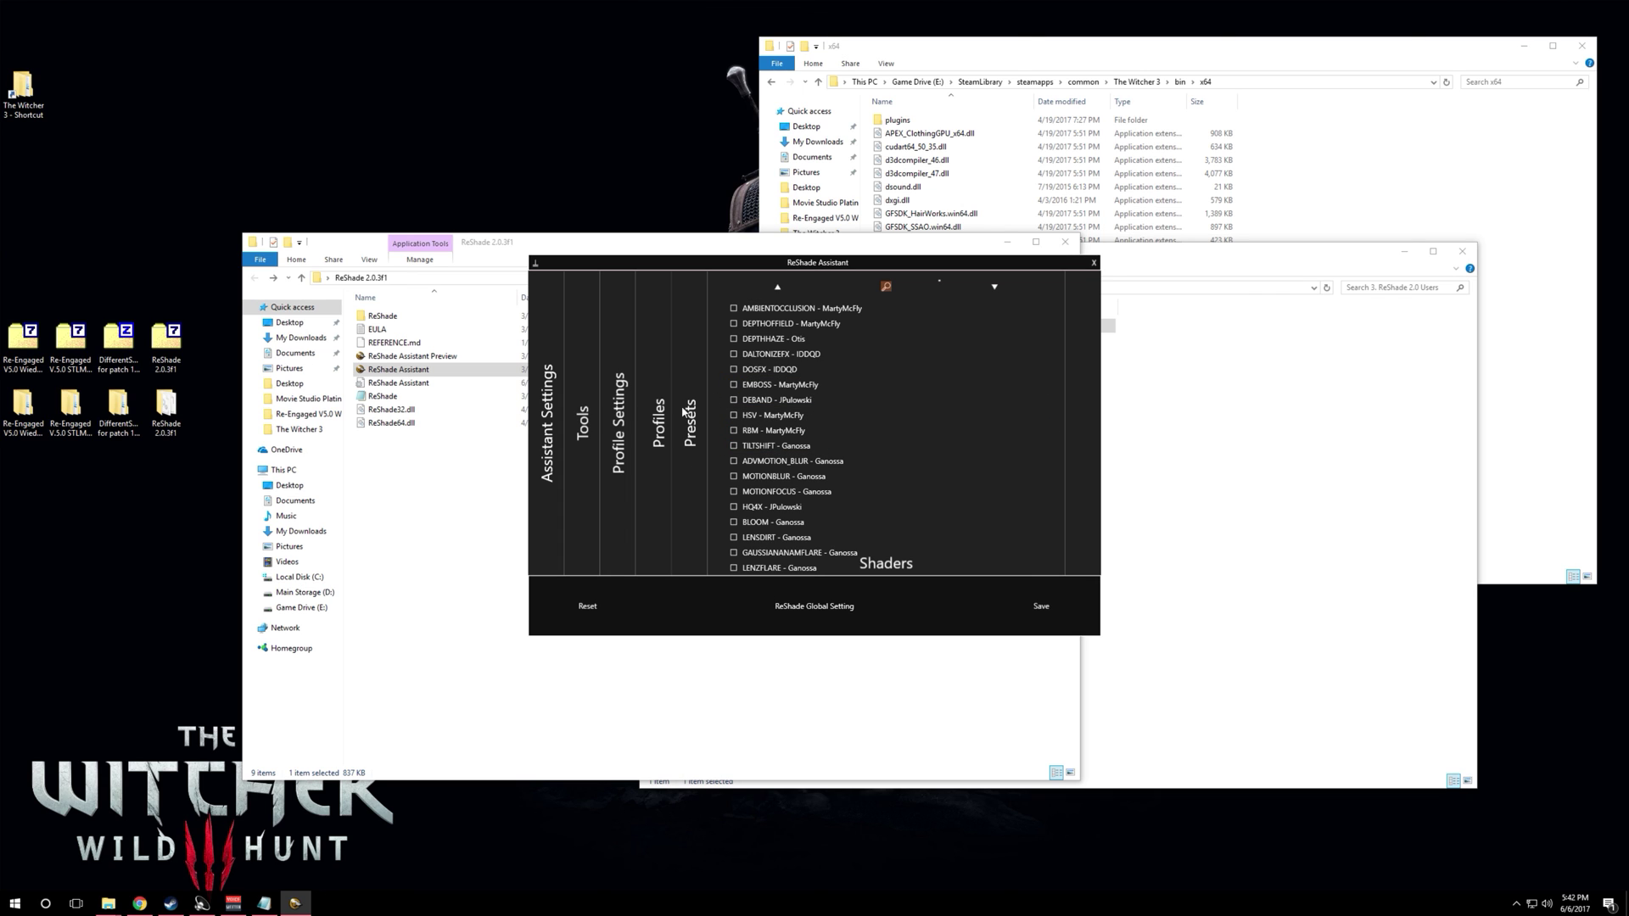
click(693, 430)
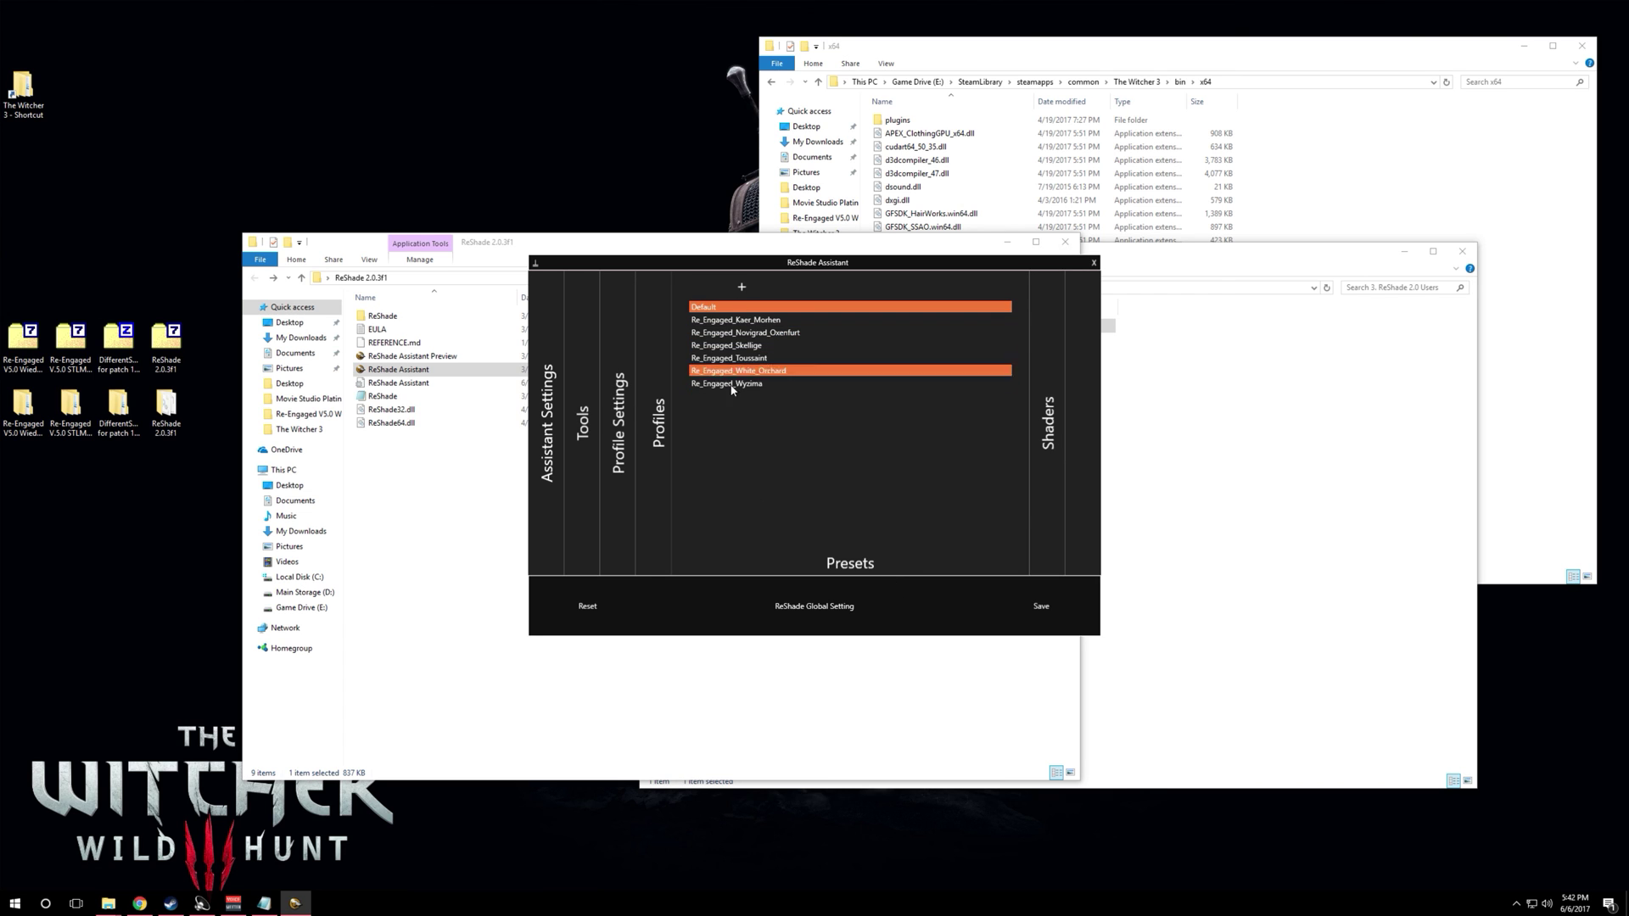
Choose the Re_Engaged_Skellige preset for the The_Witcher_3 profile and save it
click(767, 321)
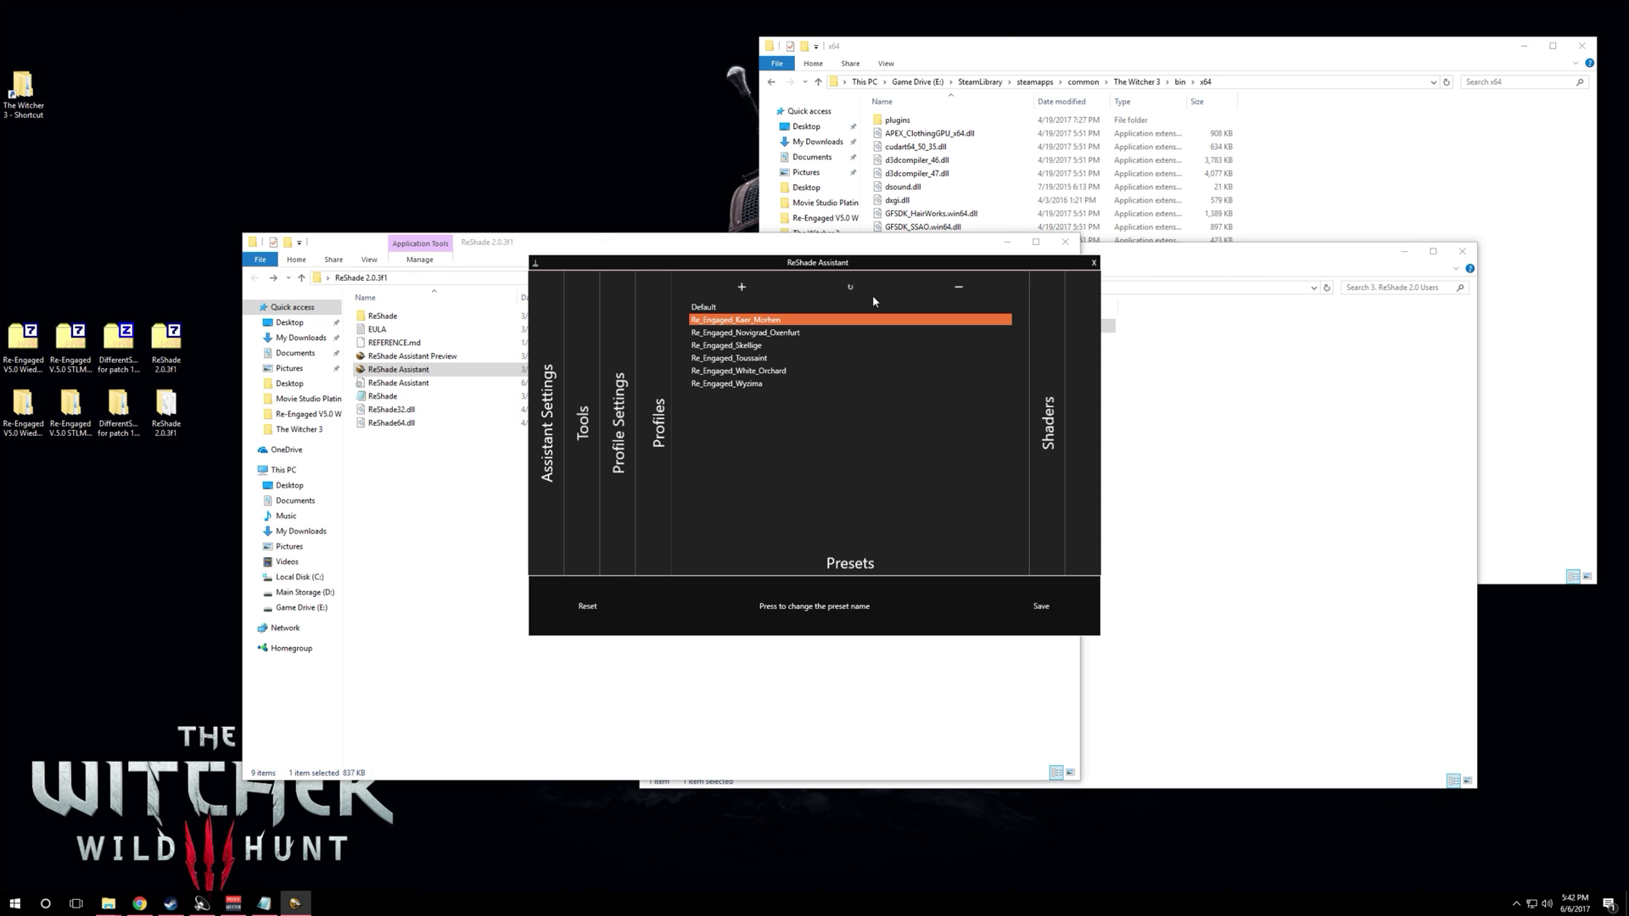
drag(834, 263, 1057, 212)
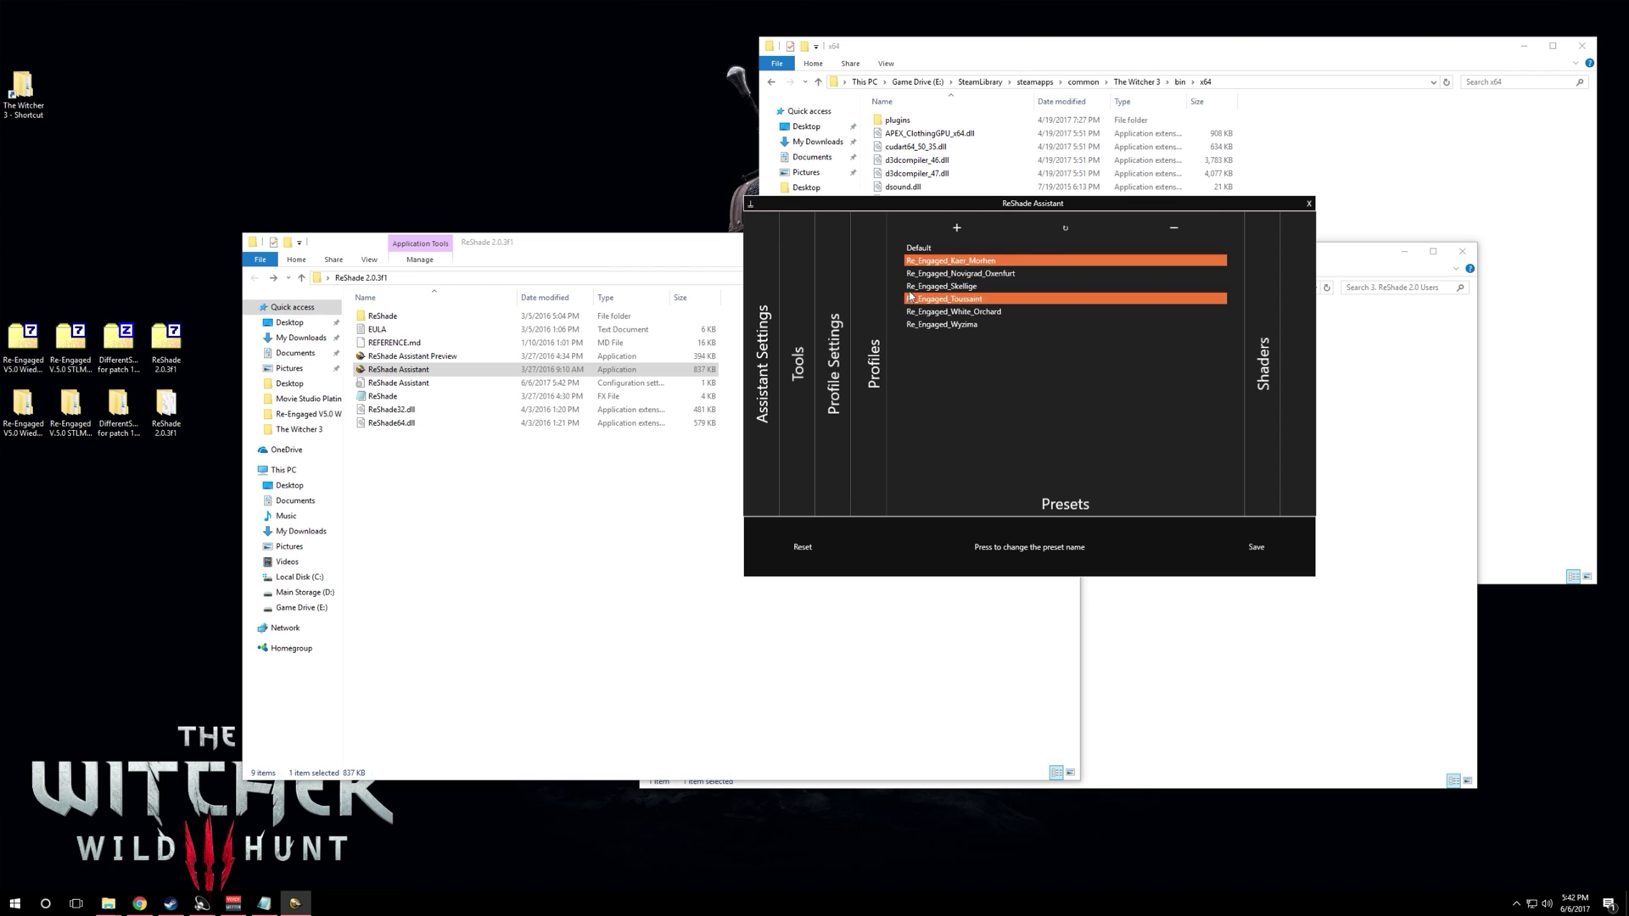
click(956, 290)
click(1258, 550)
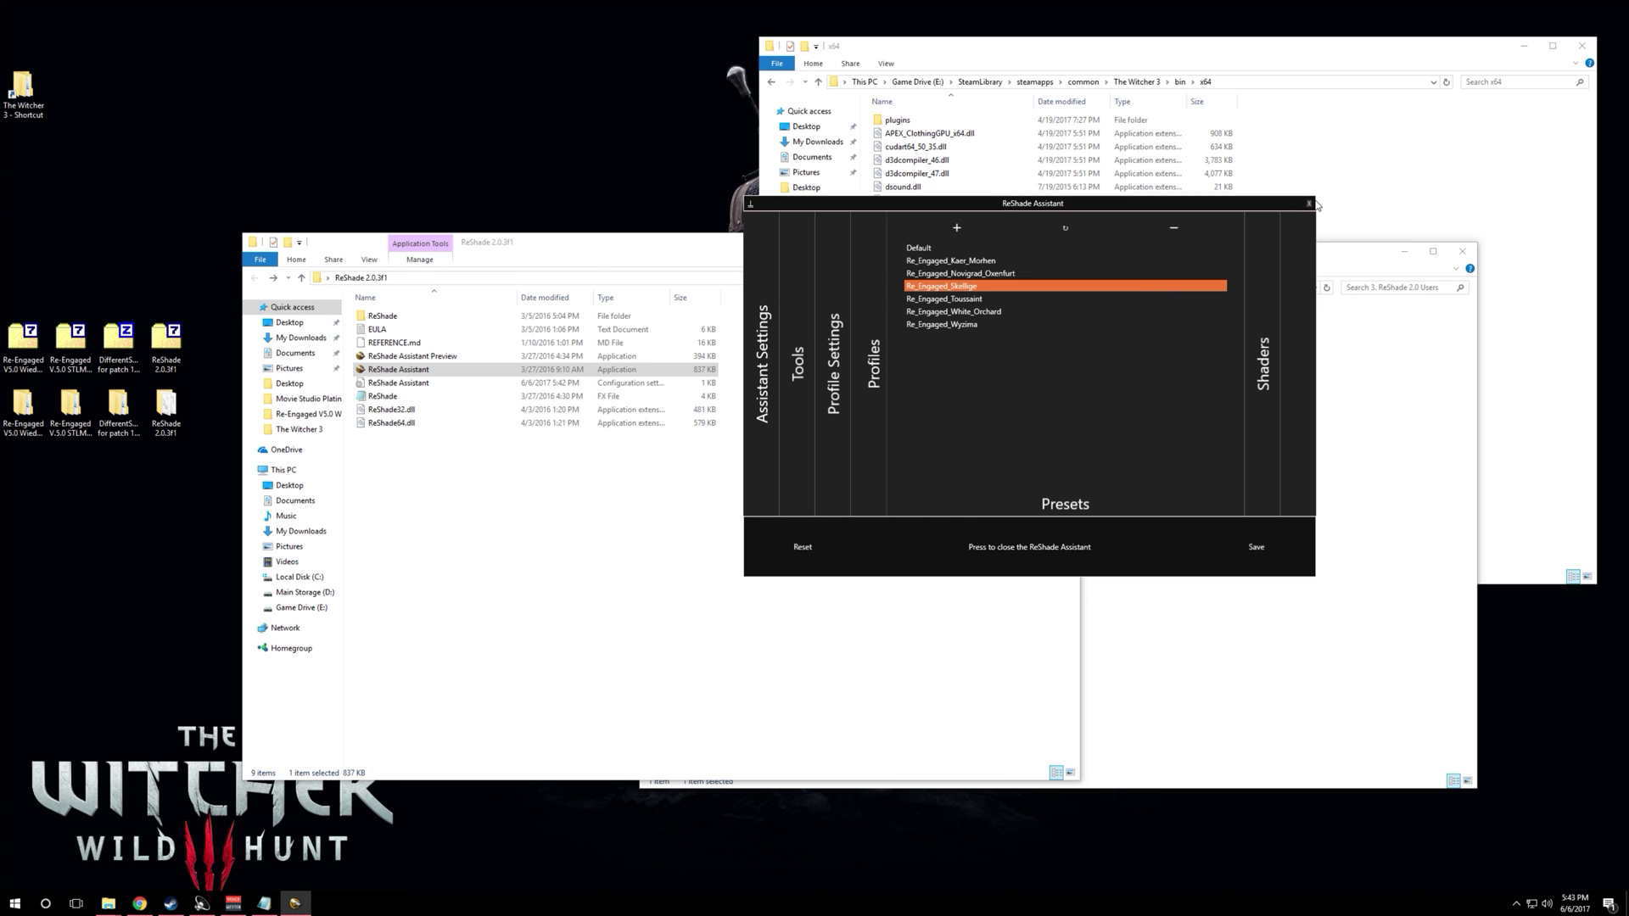
Delete the The_Witcher_3 profile, then close ReShade Assistant and the ReShade 2.0.3f1 and 3. ReShade 2.0 Users folders
click(875, 370)
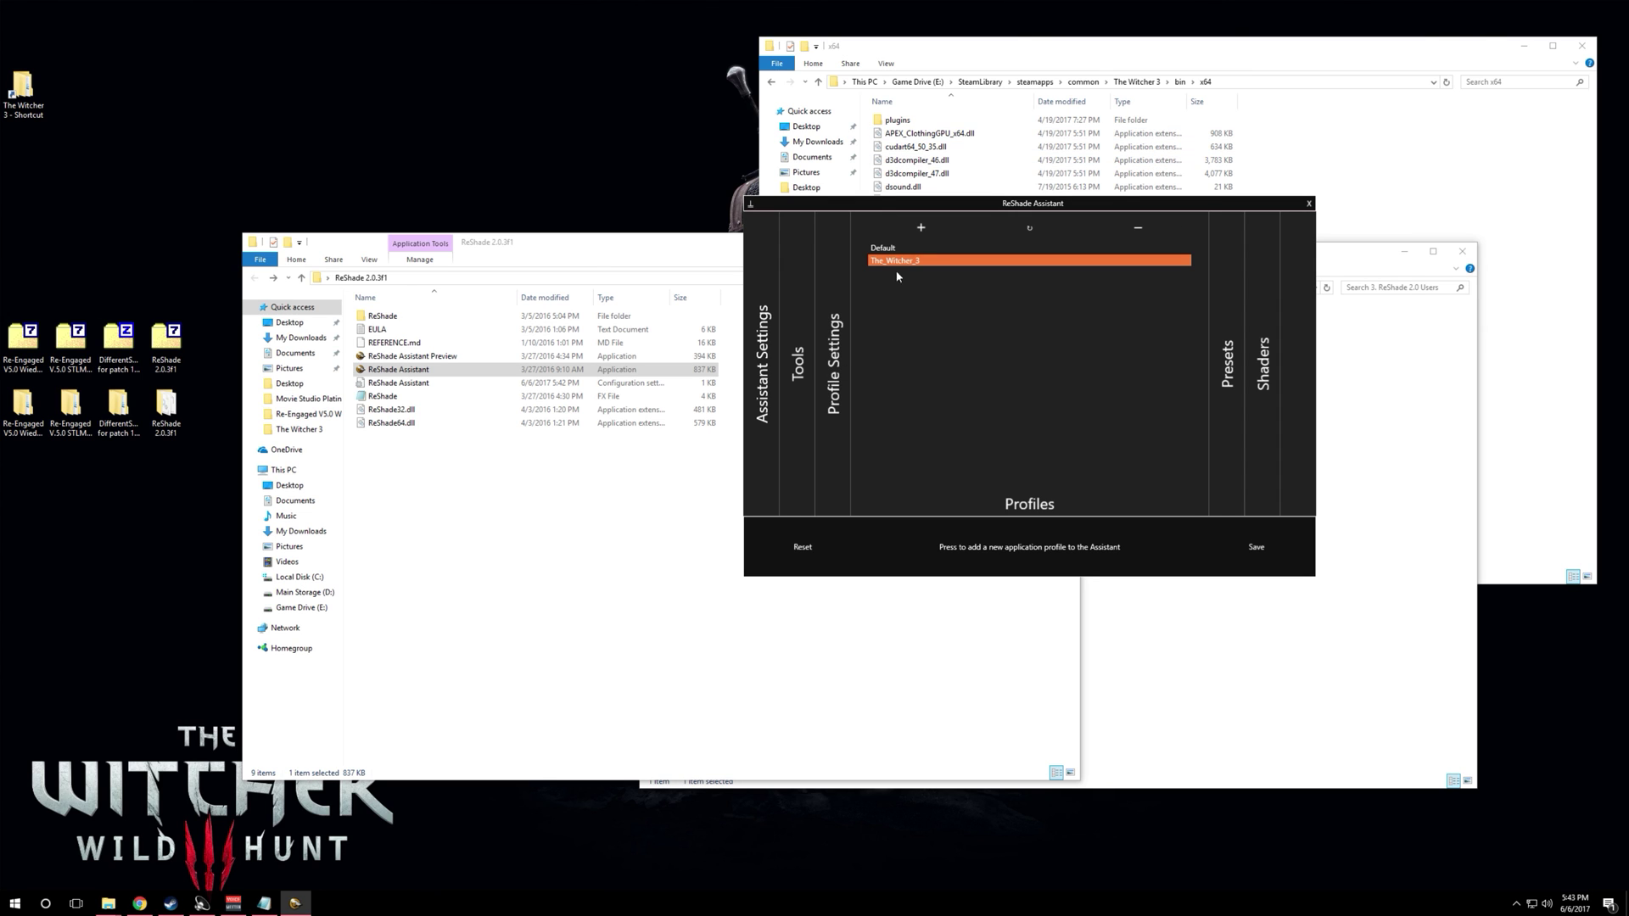
click(1152, 229)
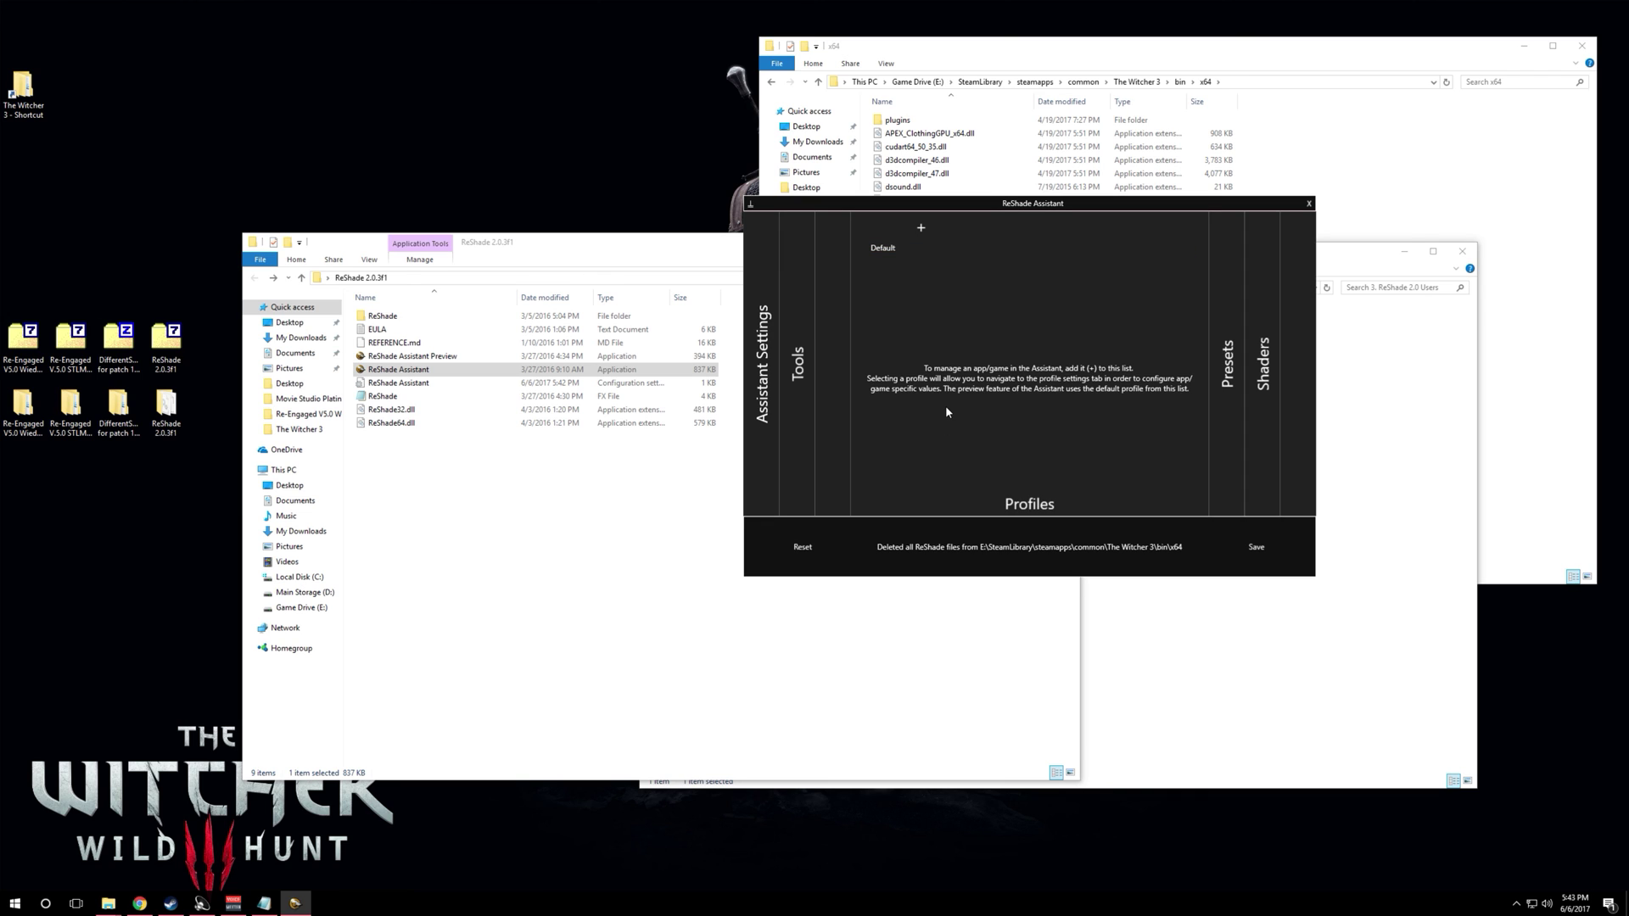
click(1309, 205)
click(1067, 242)
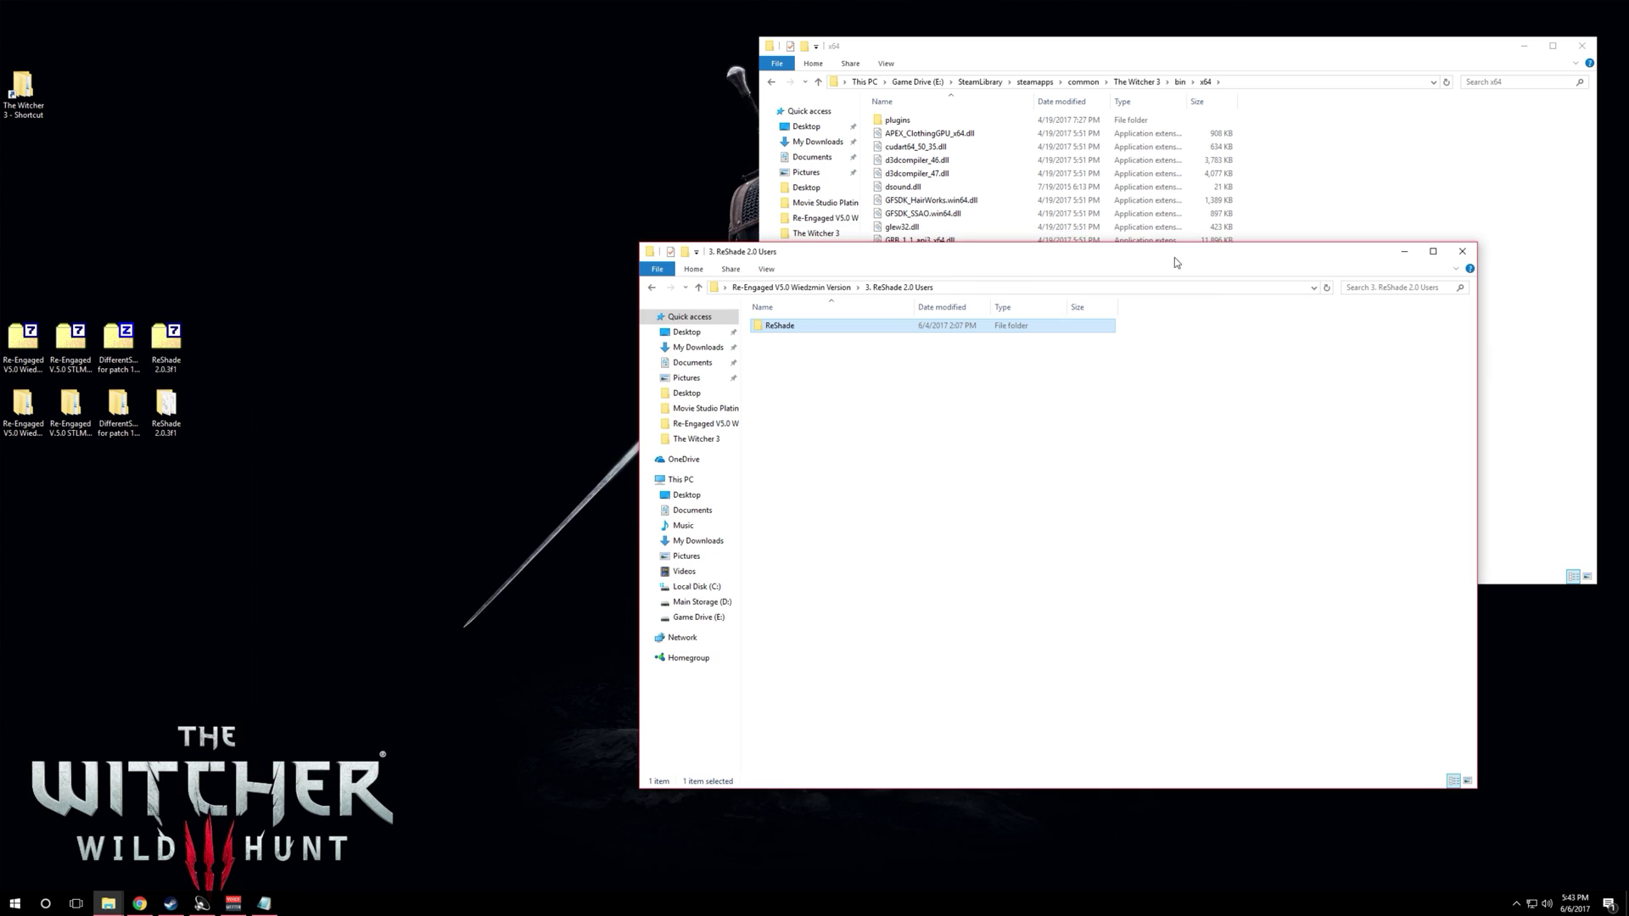
click(1462, 251)
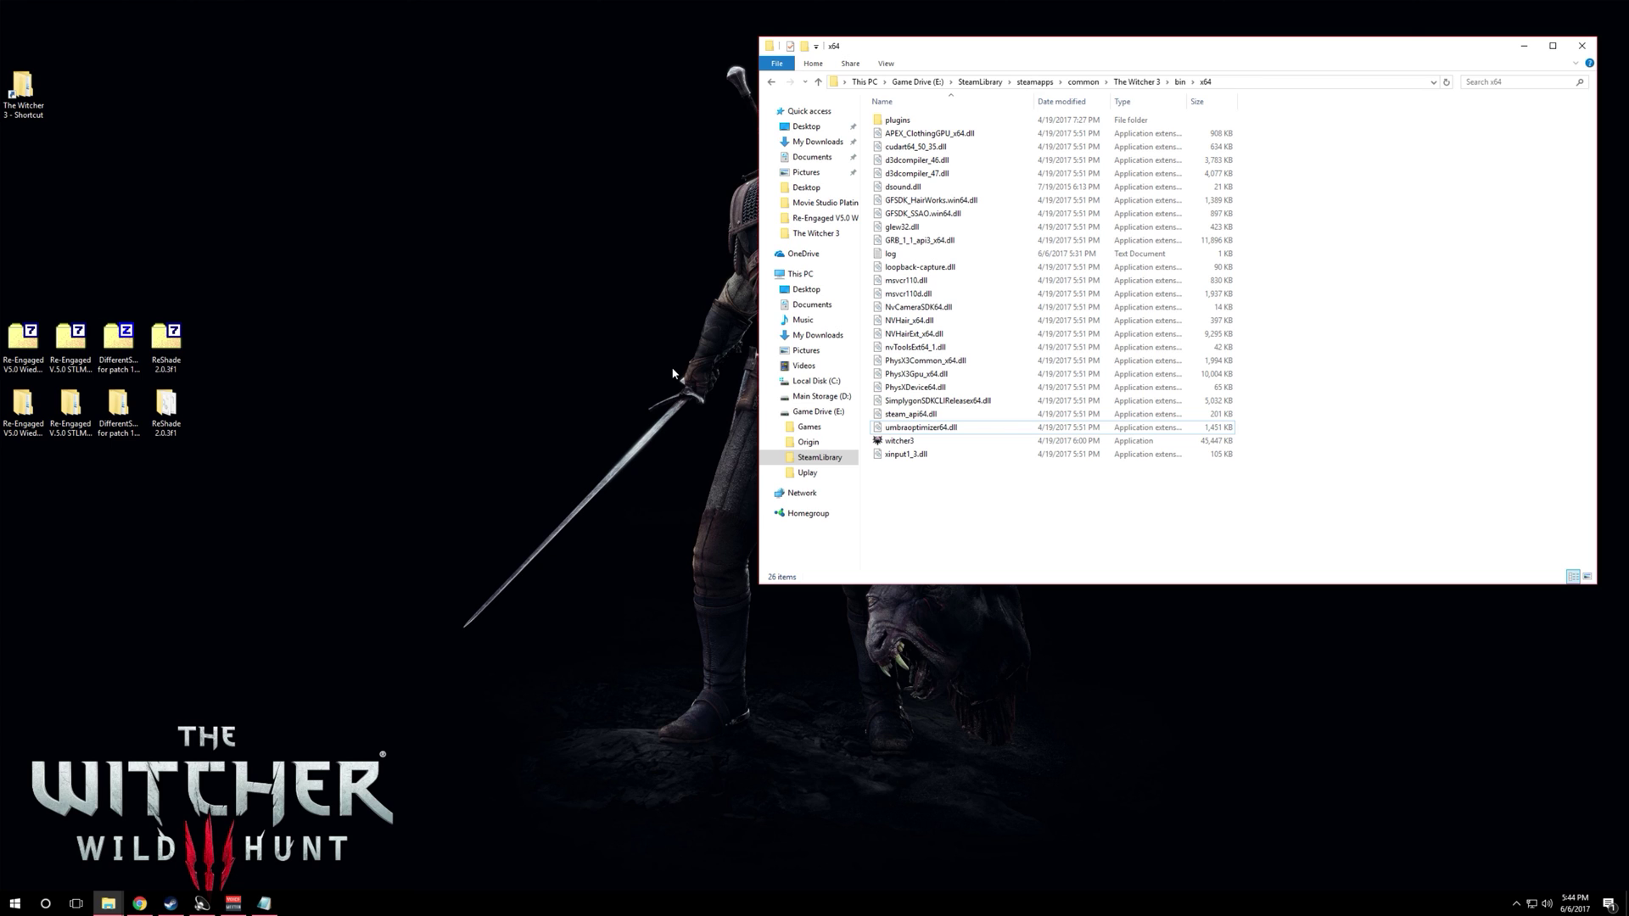
Switch to Chrome and view the beginning of the Wild Hunt Re-Engaged mod page
click(139, 903)
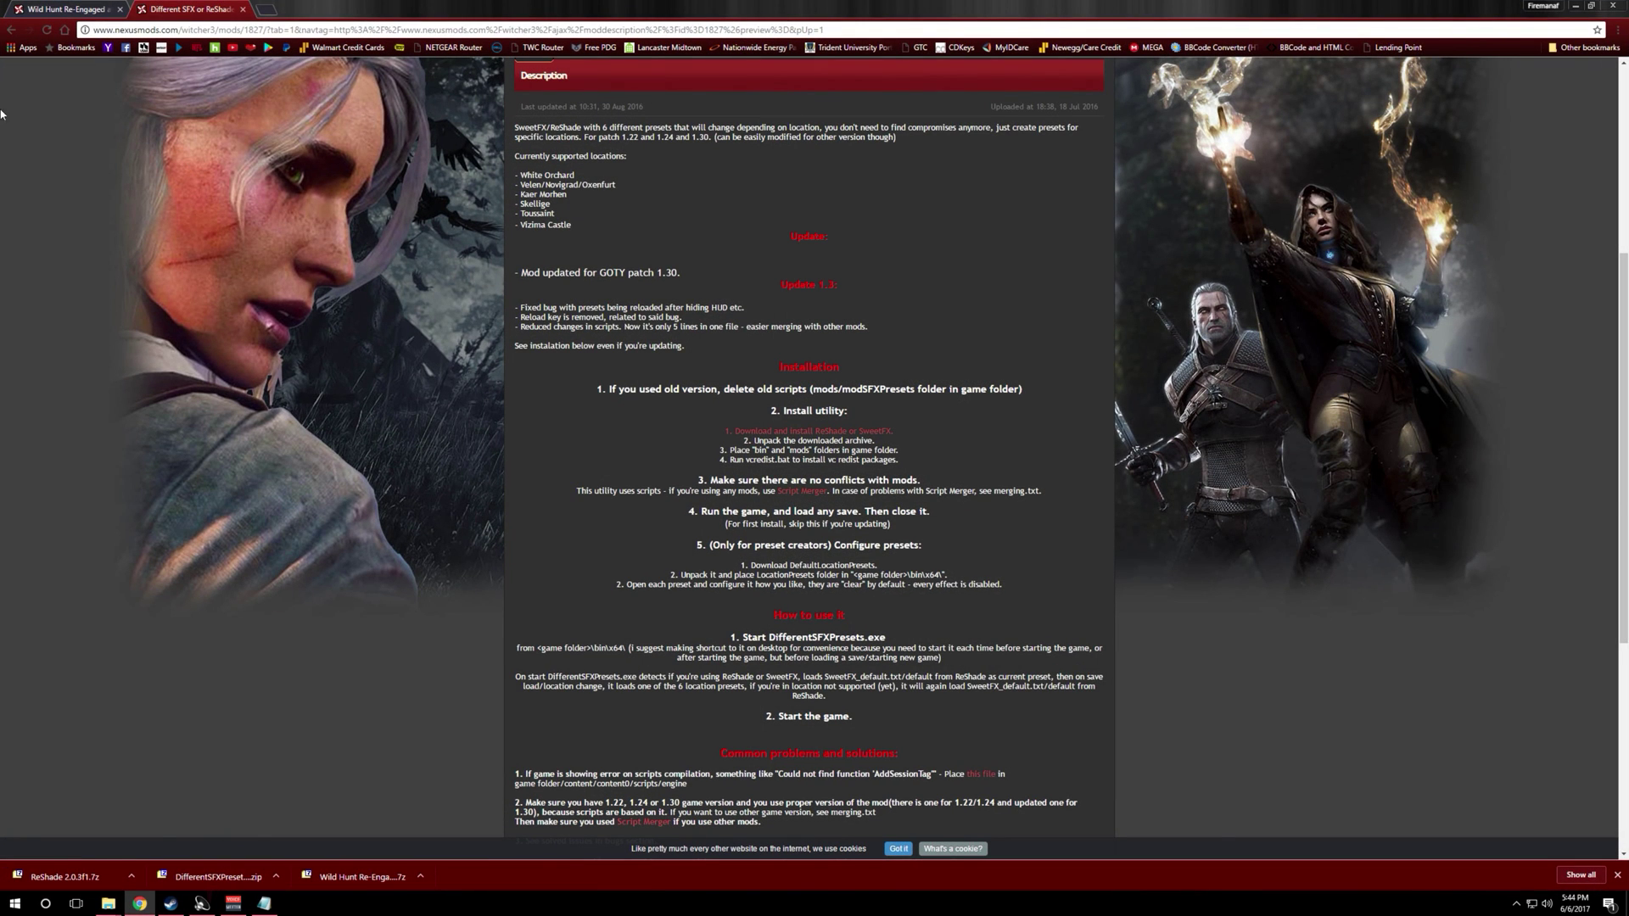
key(ctrl+shift+Tab)
scroll(246, 407, up, 15)
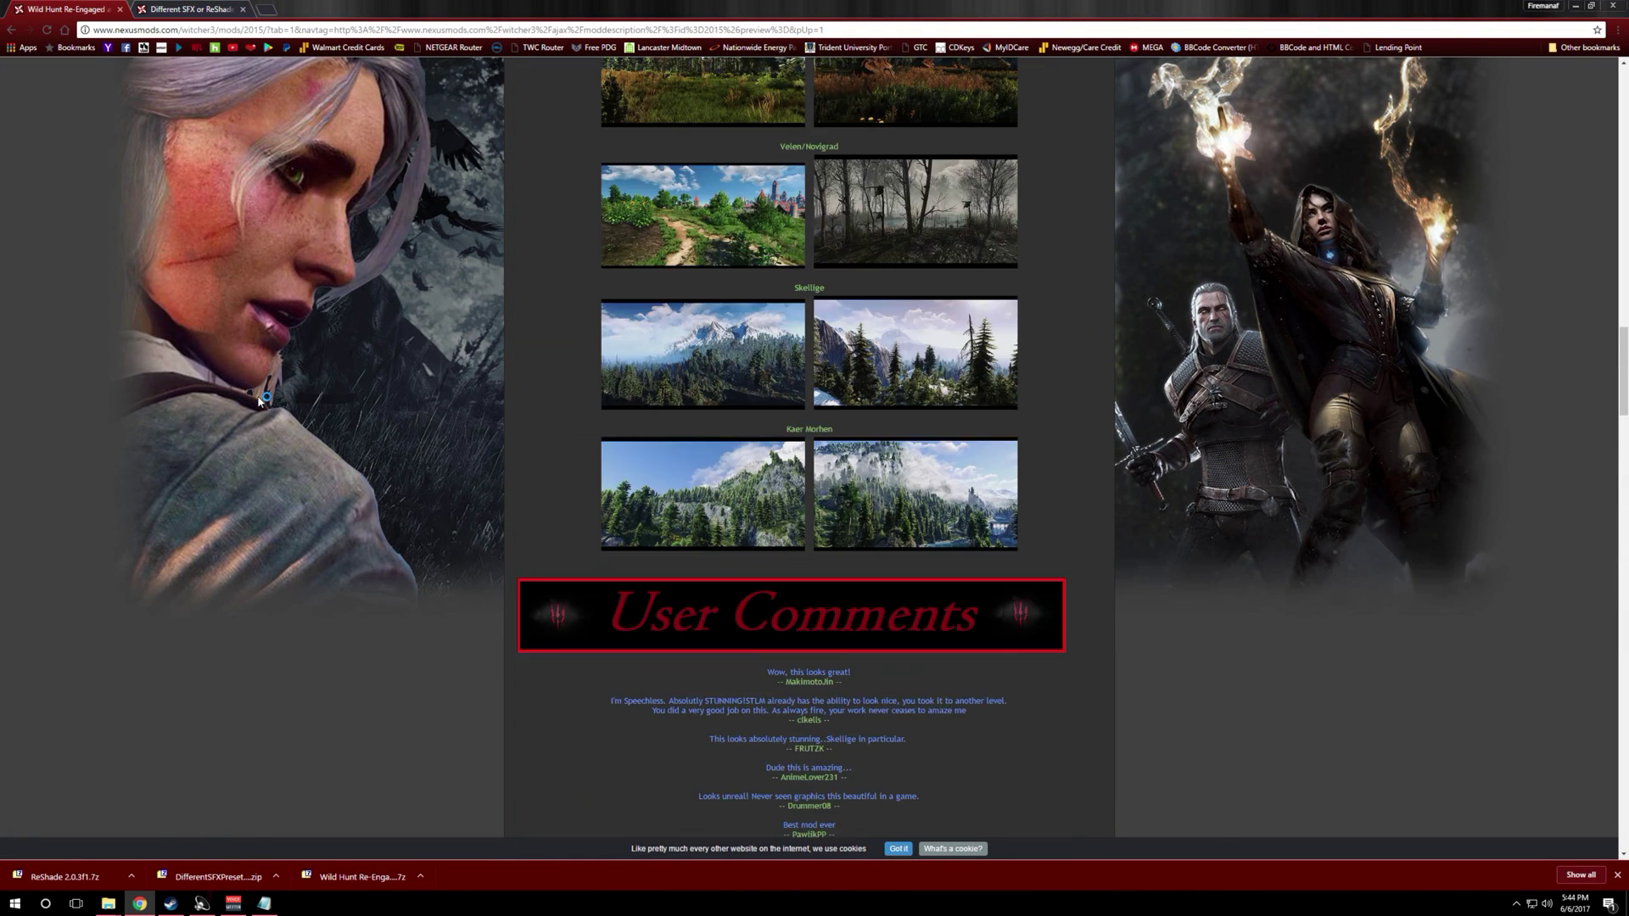
scroll(260, 398, up, 20)
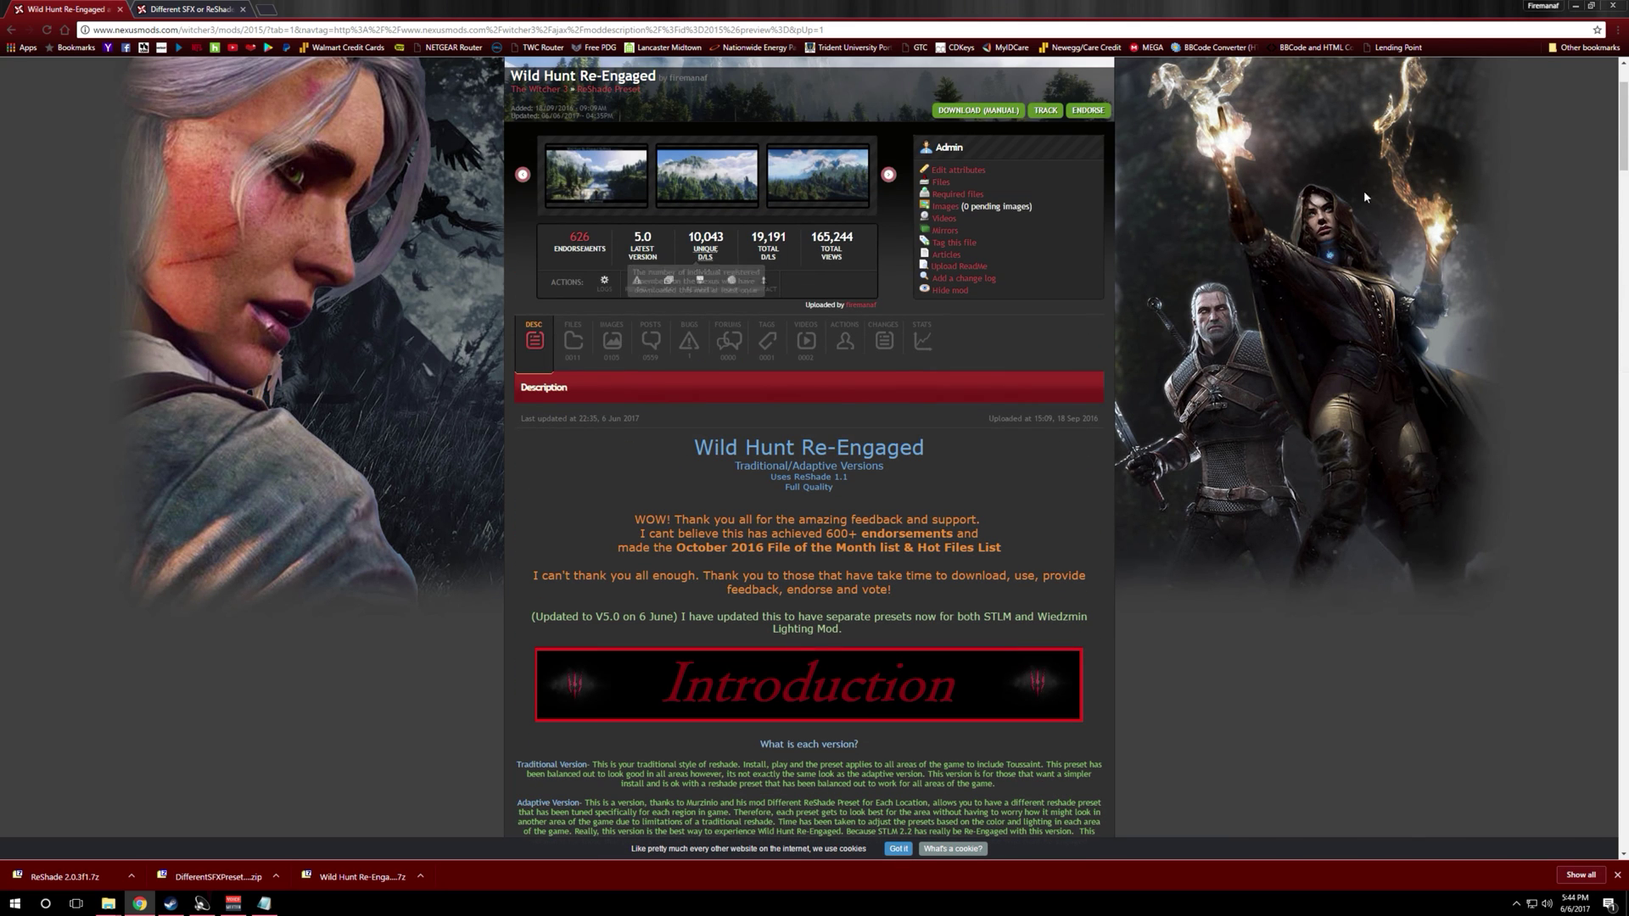
scroll(1383, 373, up, 3)
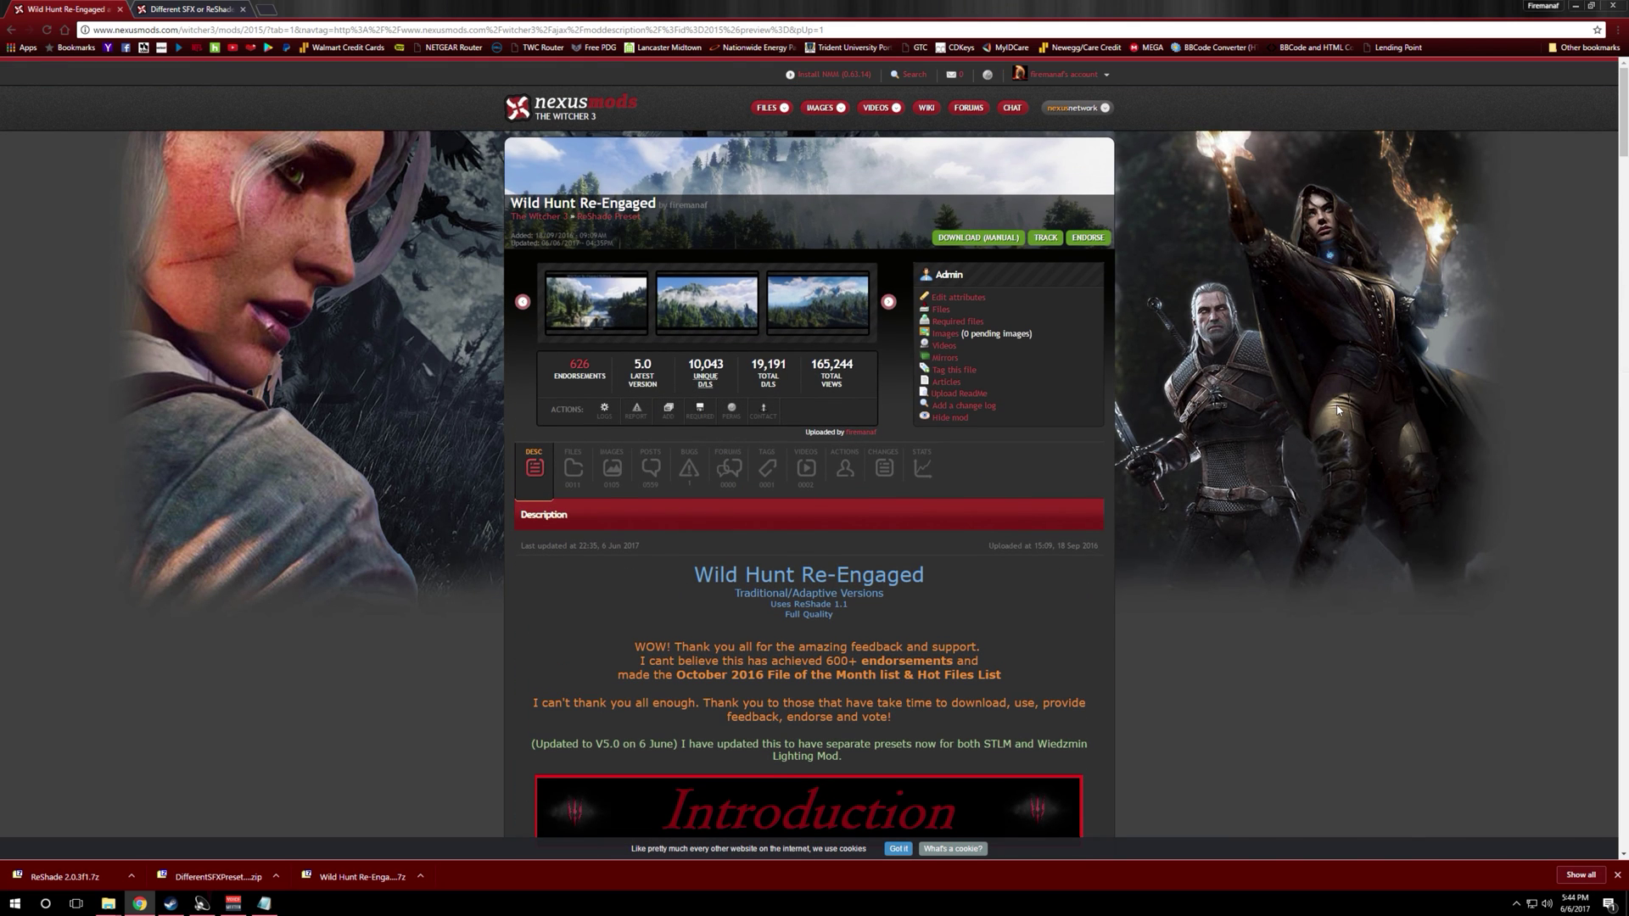